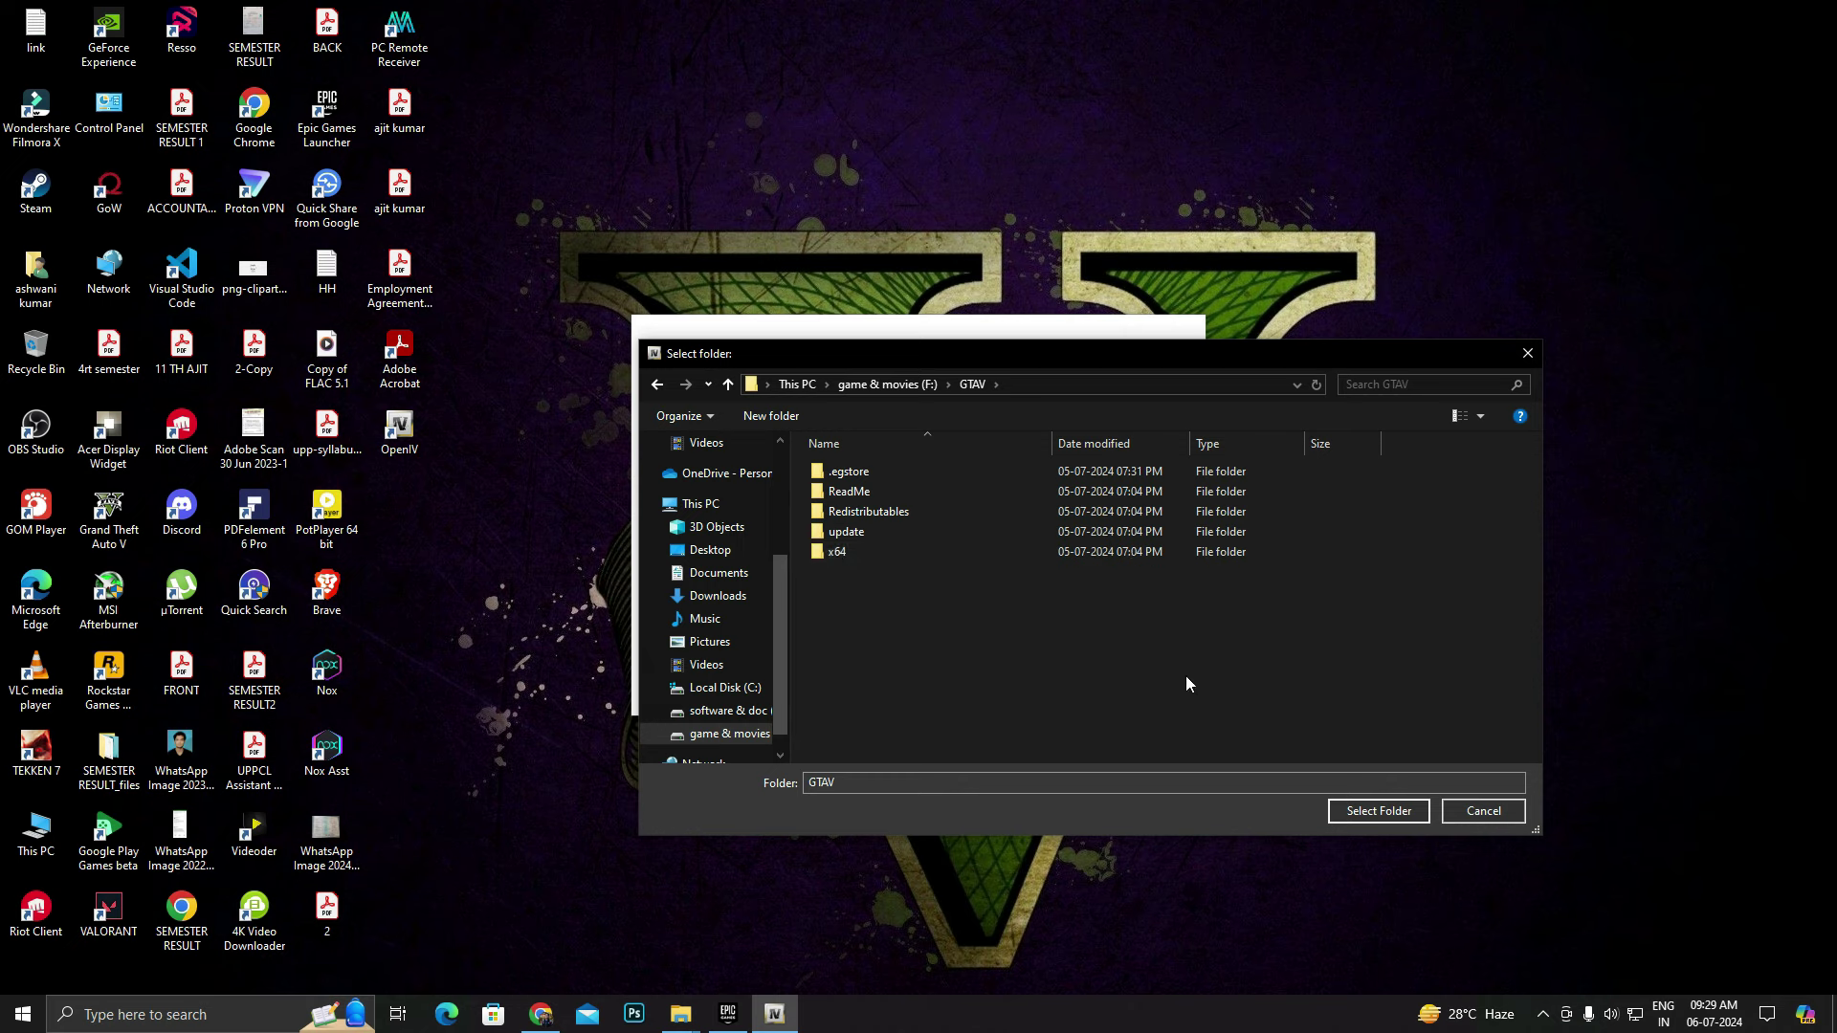
- Set the Grand Theft Auto V location to F:\GTAV and continue past the backup reminder to load the game files
left_click(658, 385)
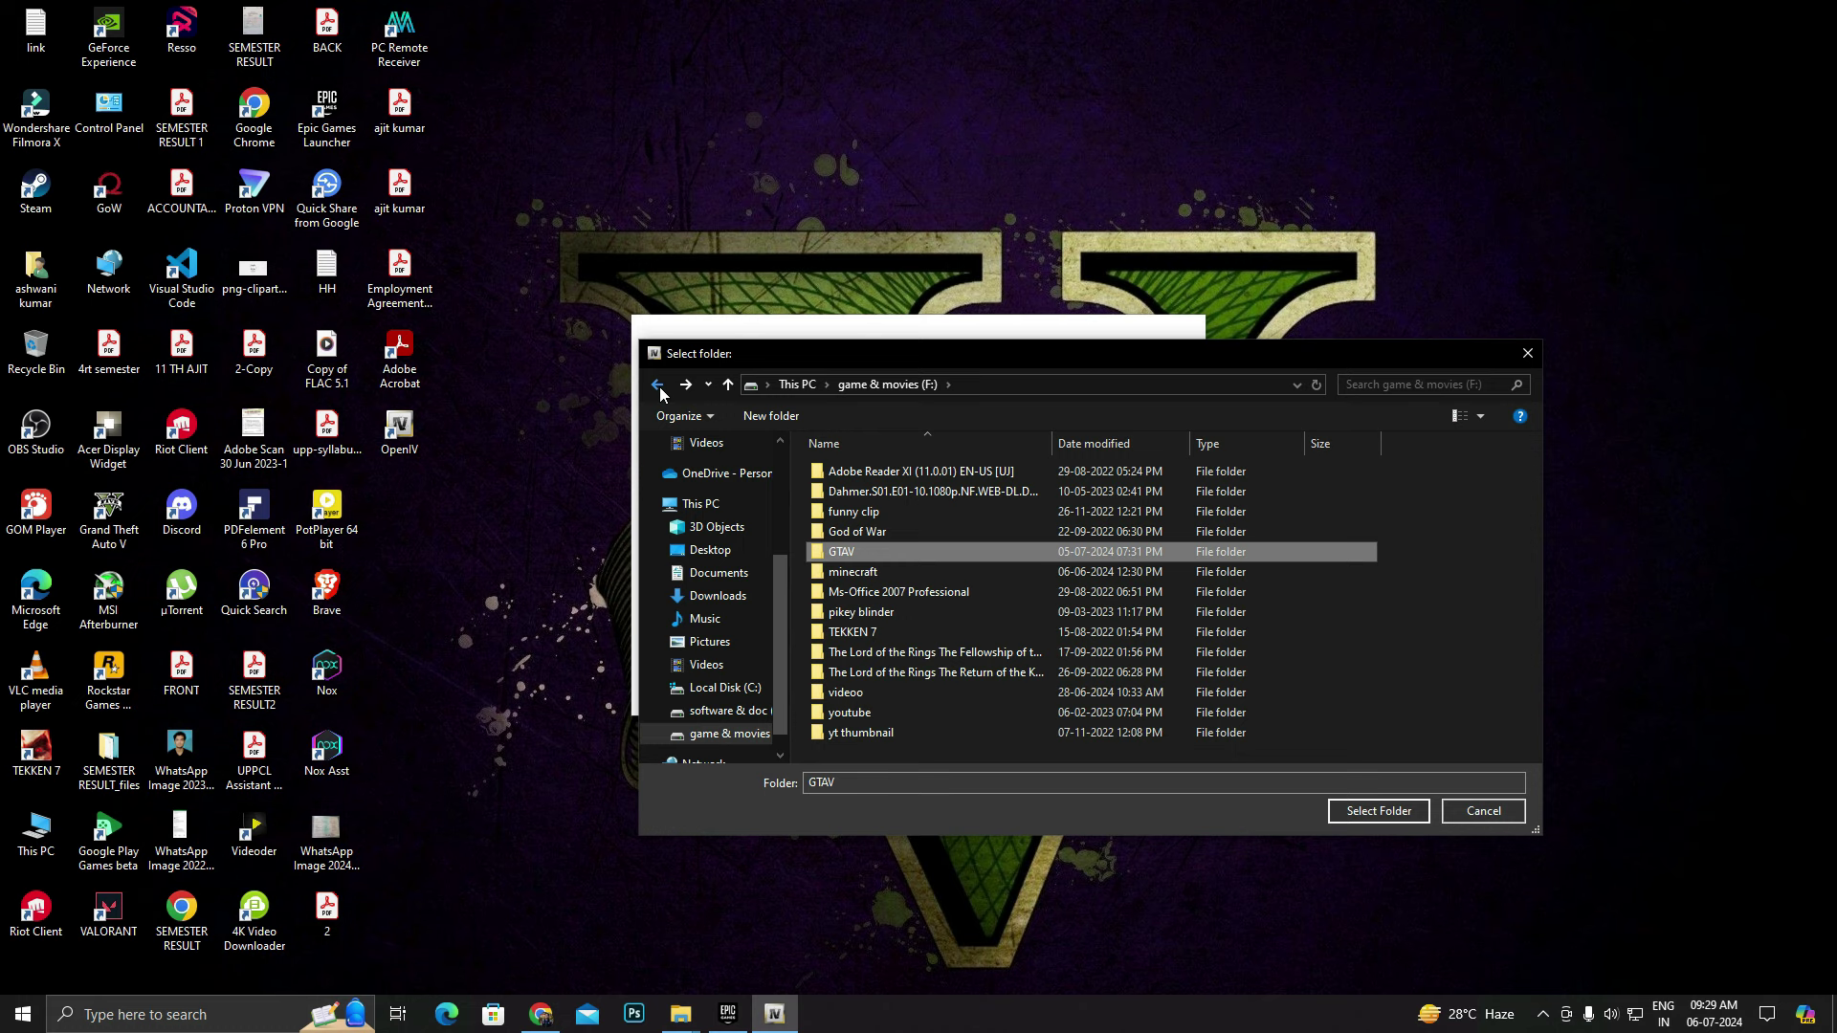
left_click(1365, 812)
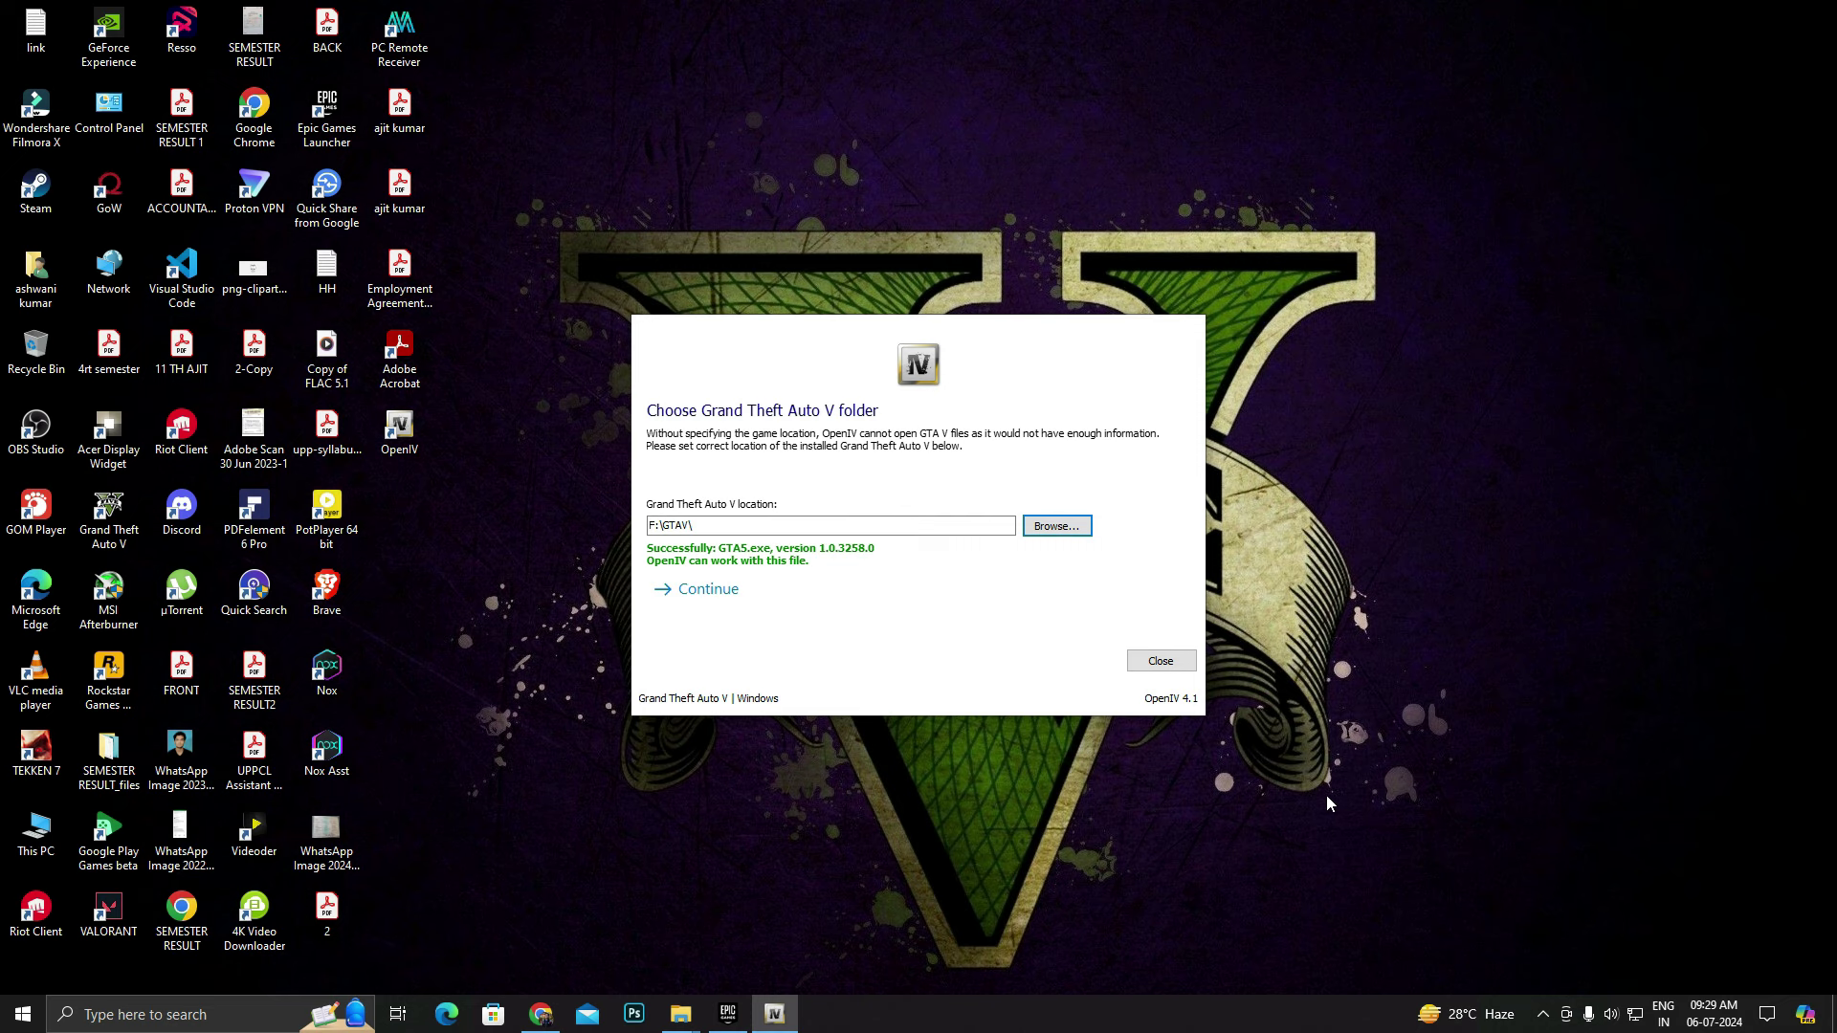
left_click(700, 591)
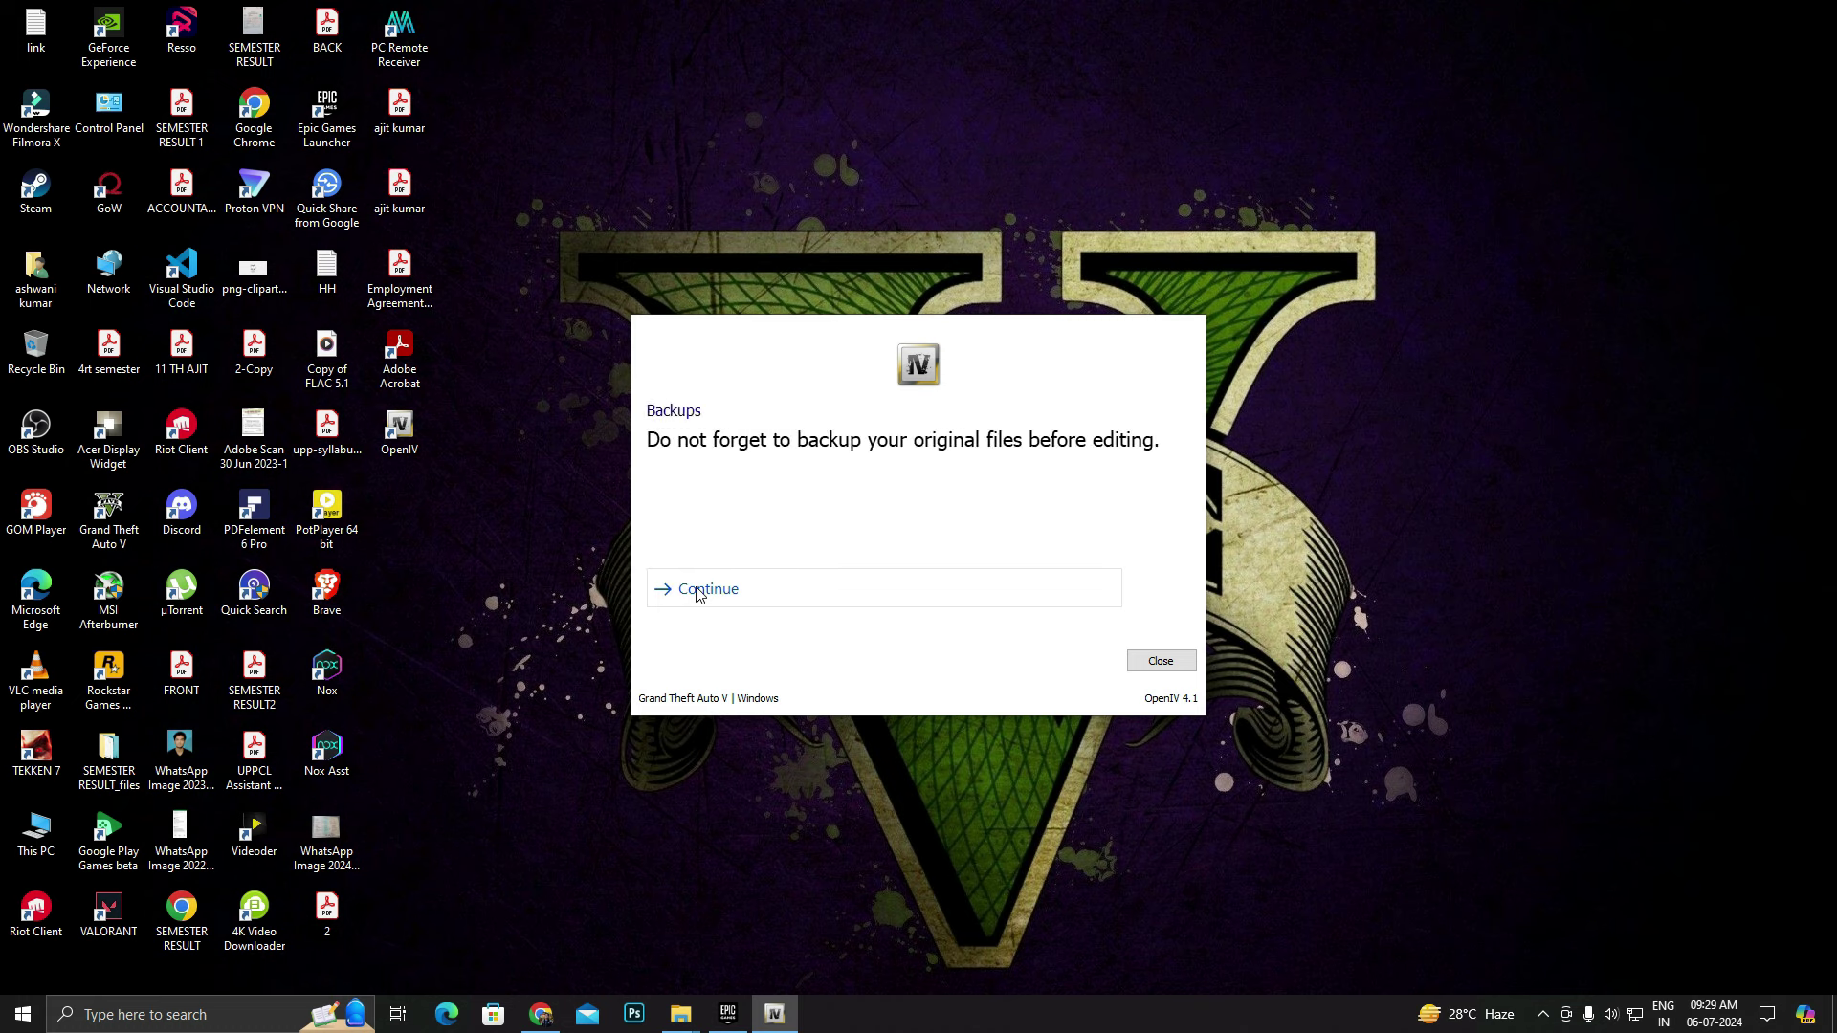
left_click(708, 590)
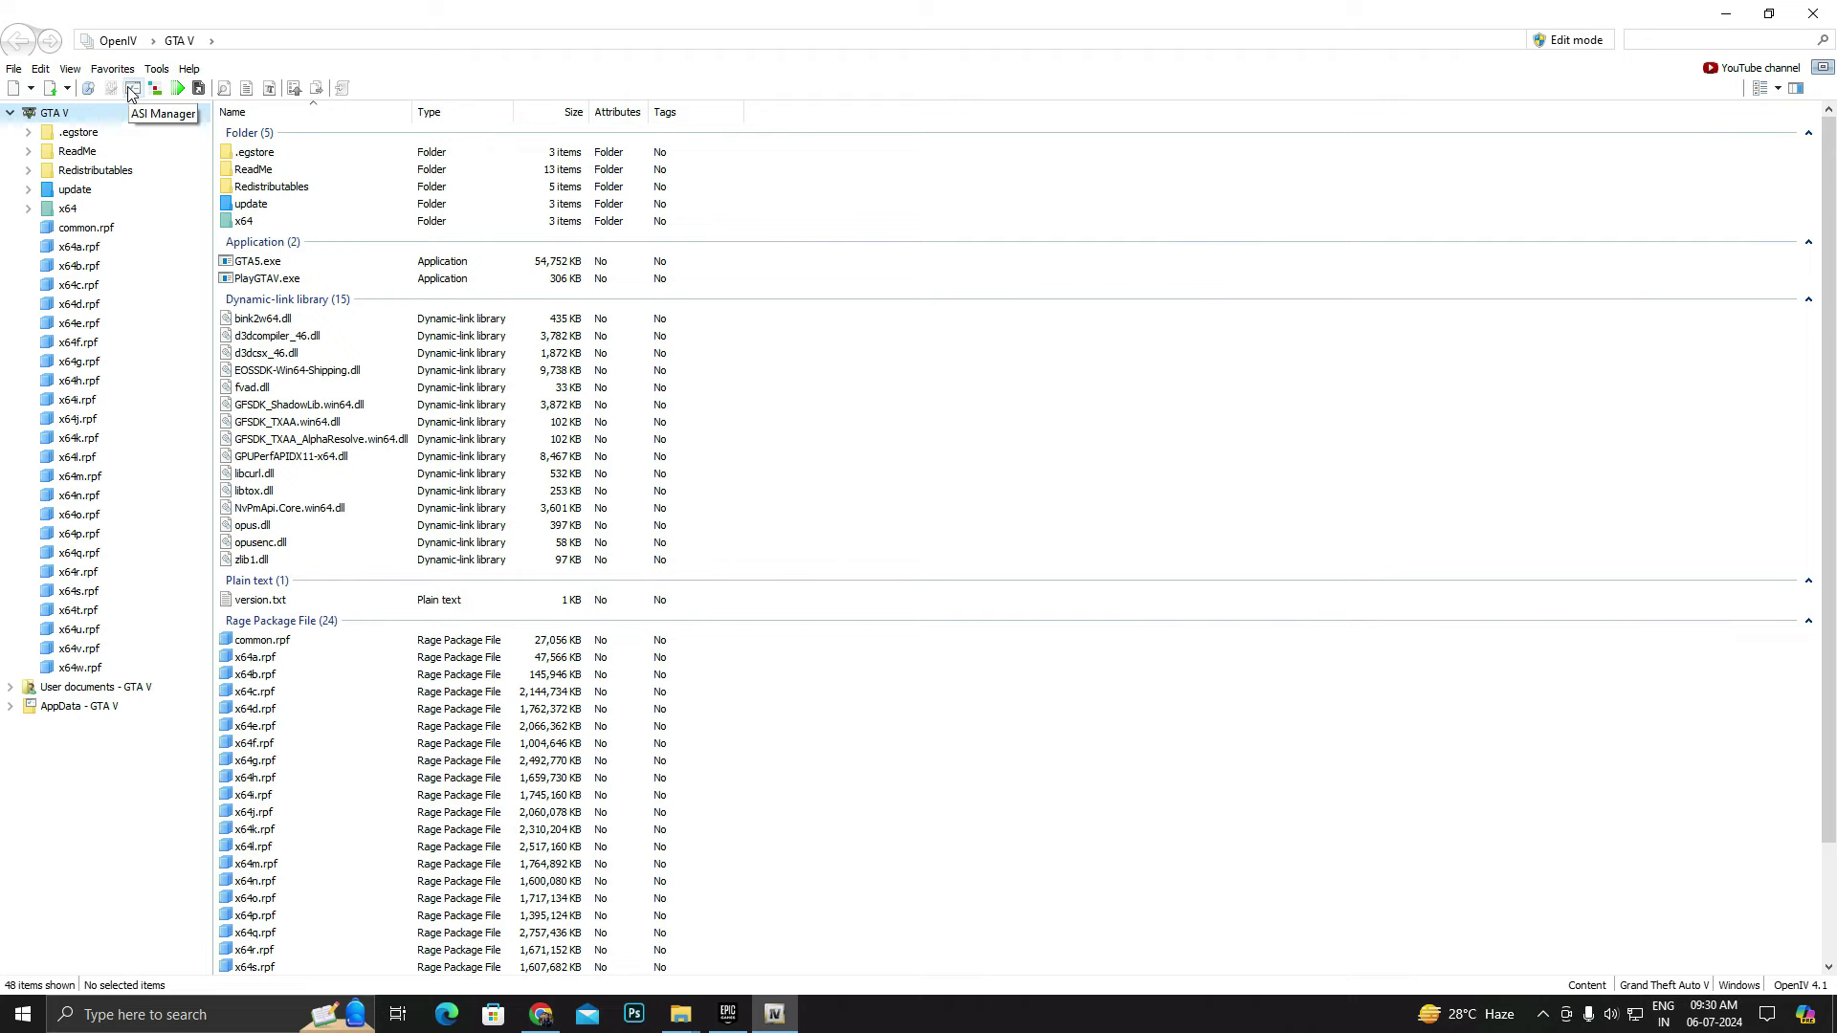
- Install the ASI Loader, OpenIV.ASI and openCamera plugins, creating the "mods" folder with edit mode allowed only for archives inside it
left_click(132, 89)
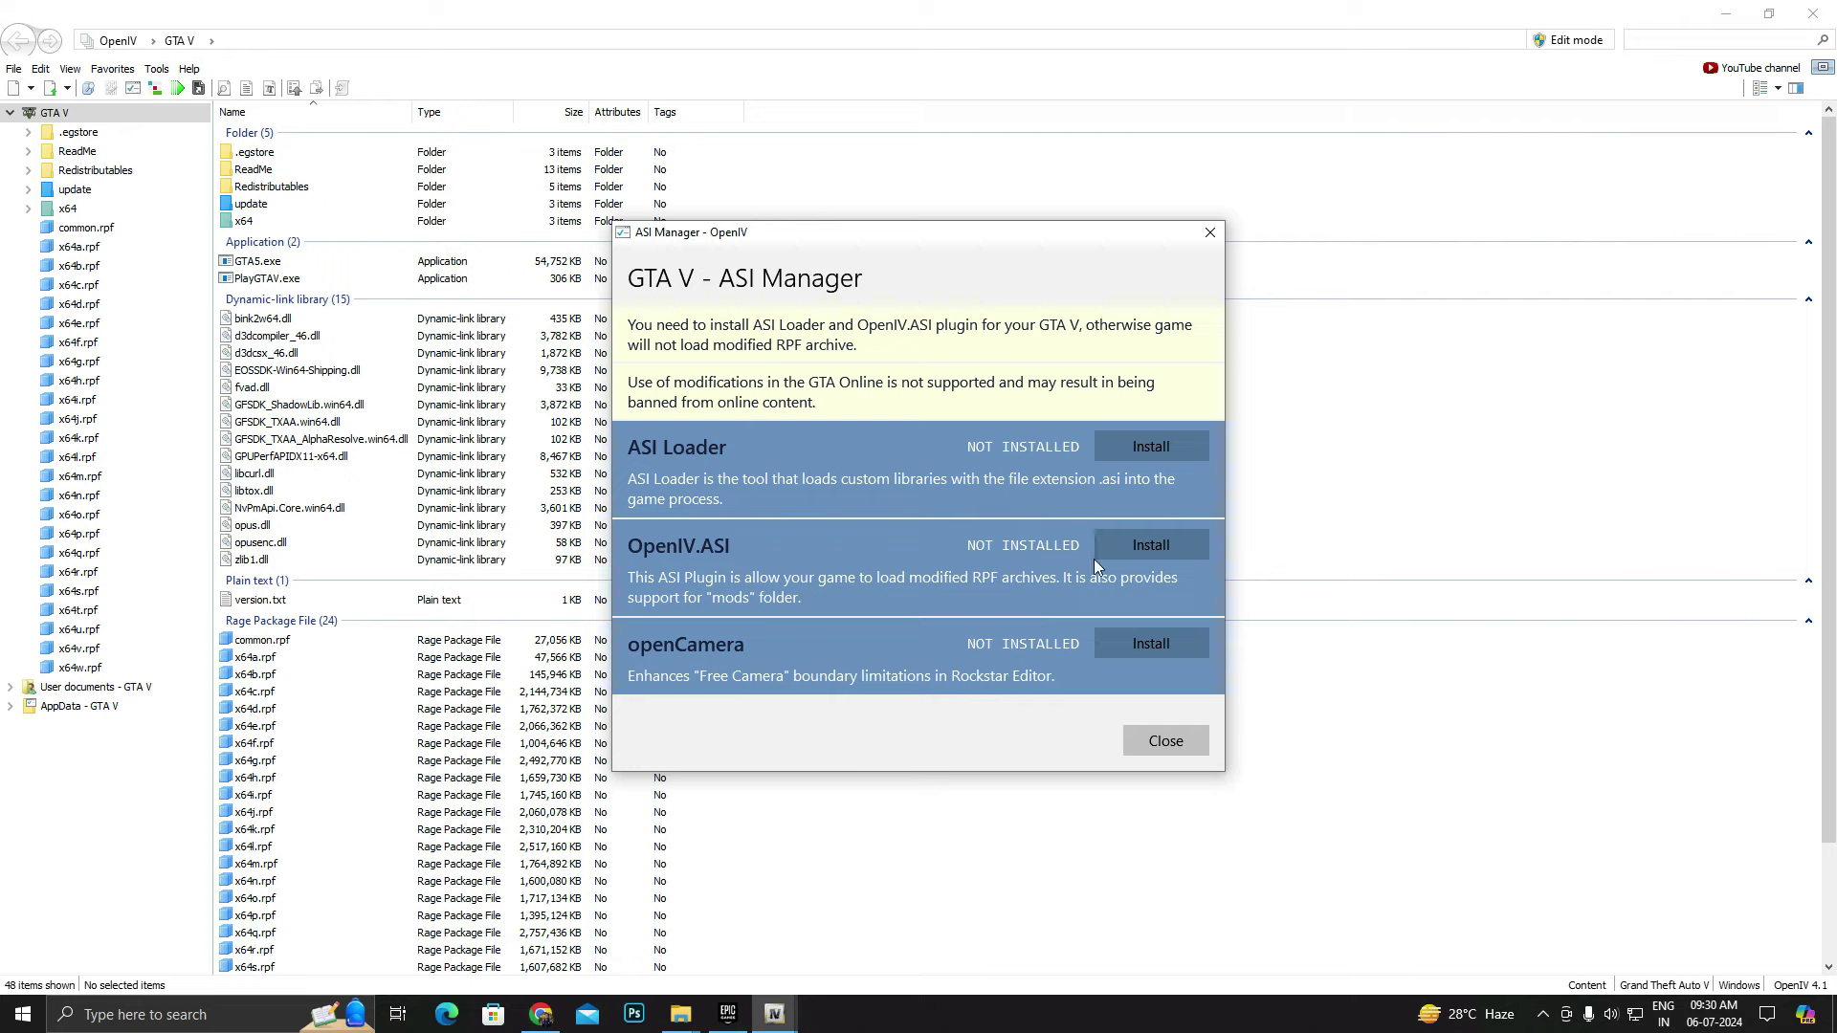
left_click(1171, 448)
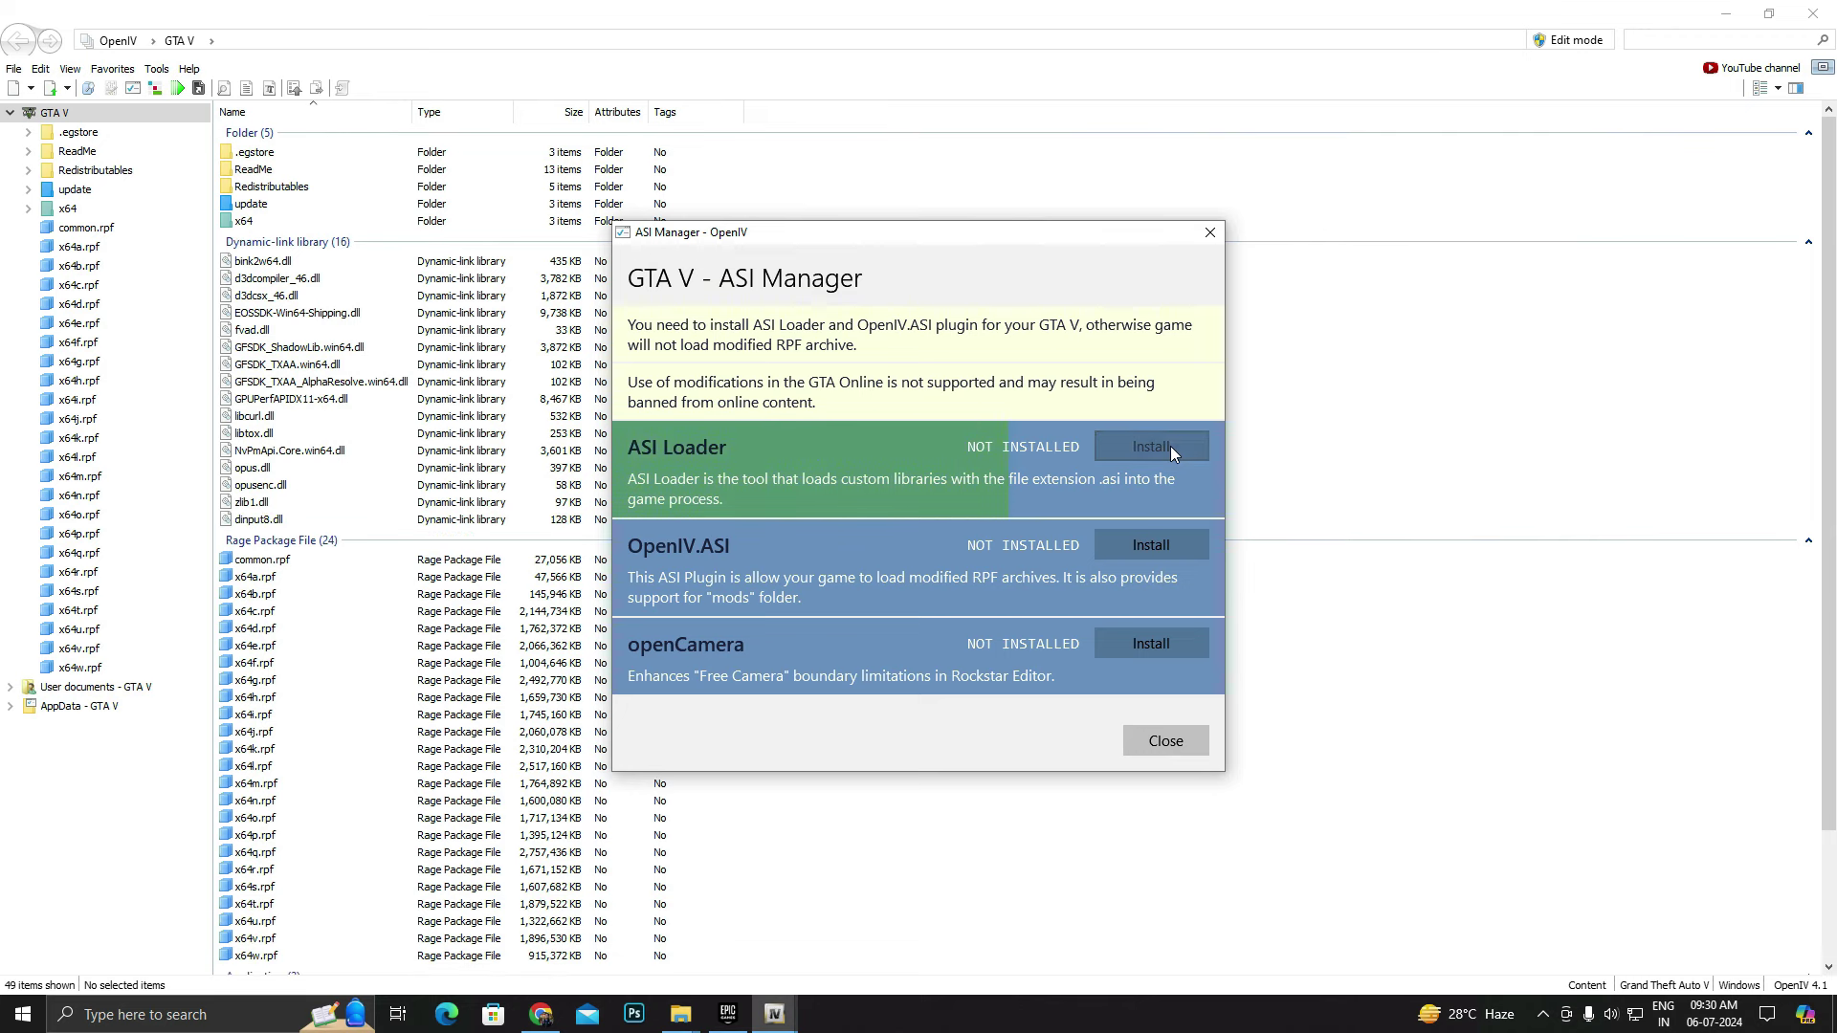
left_click(1162, 545)
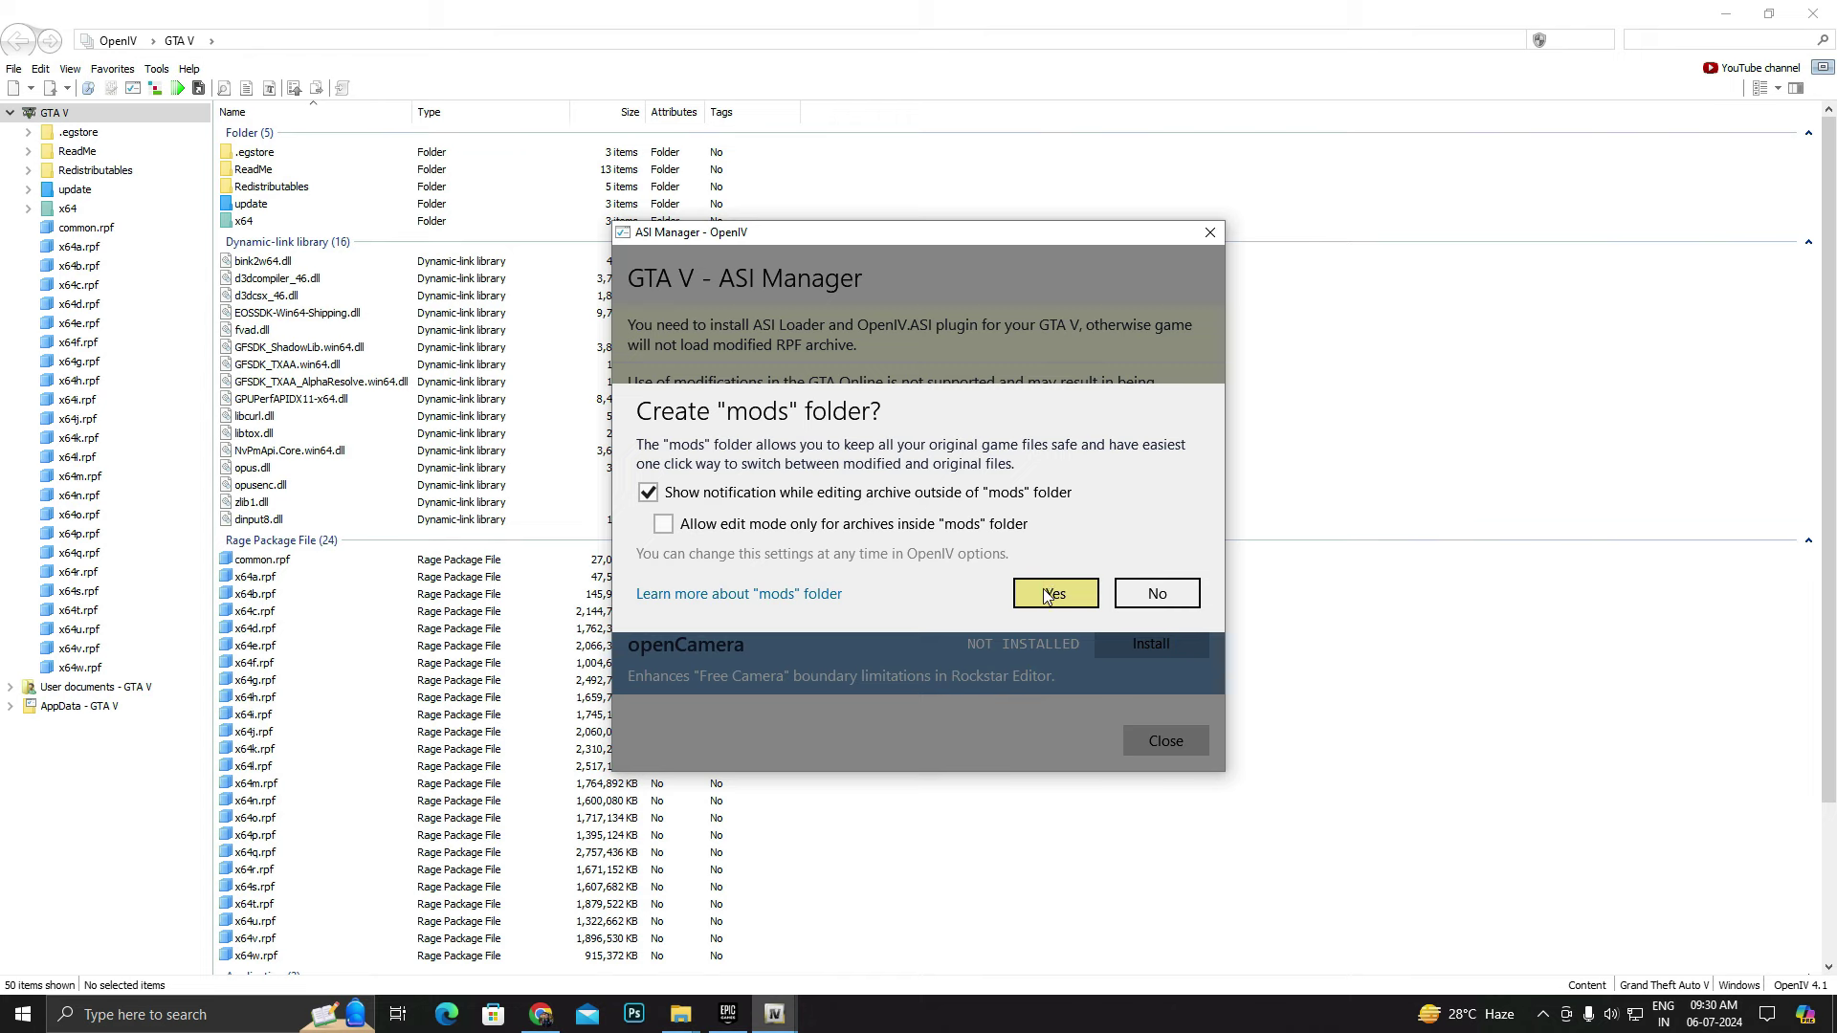
left_click(870, 525)
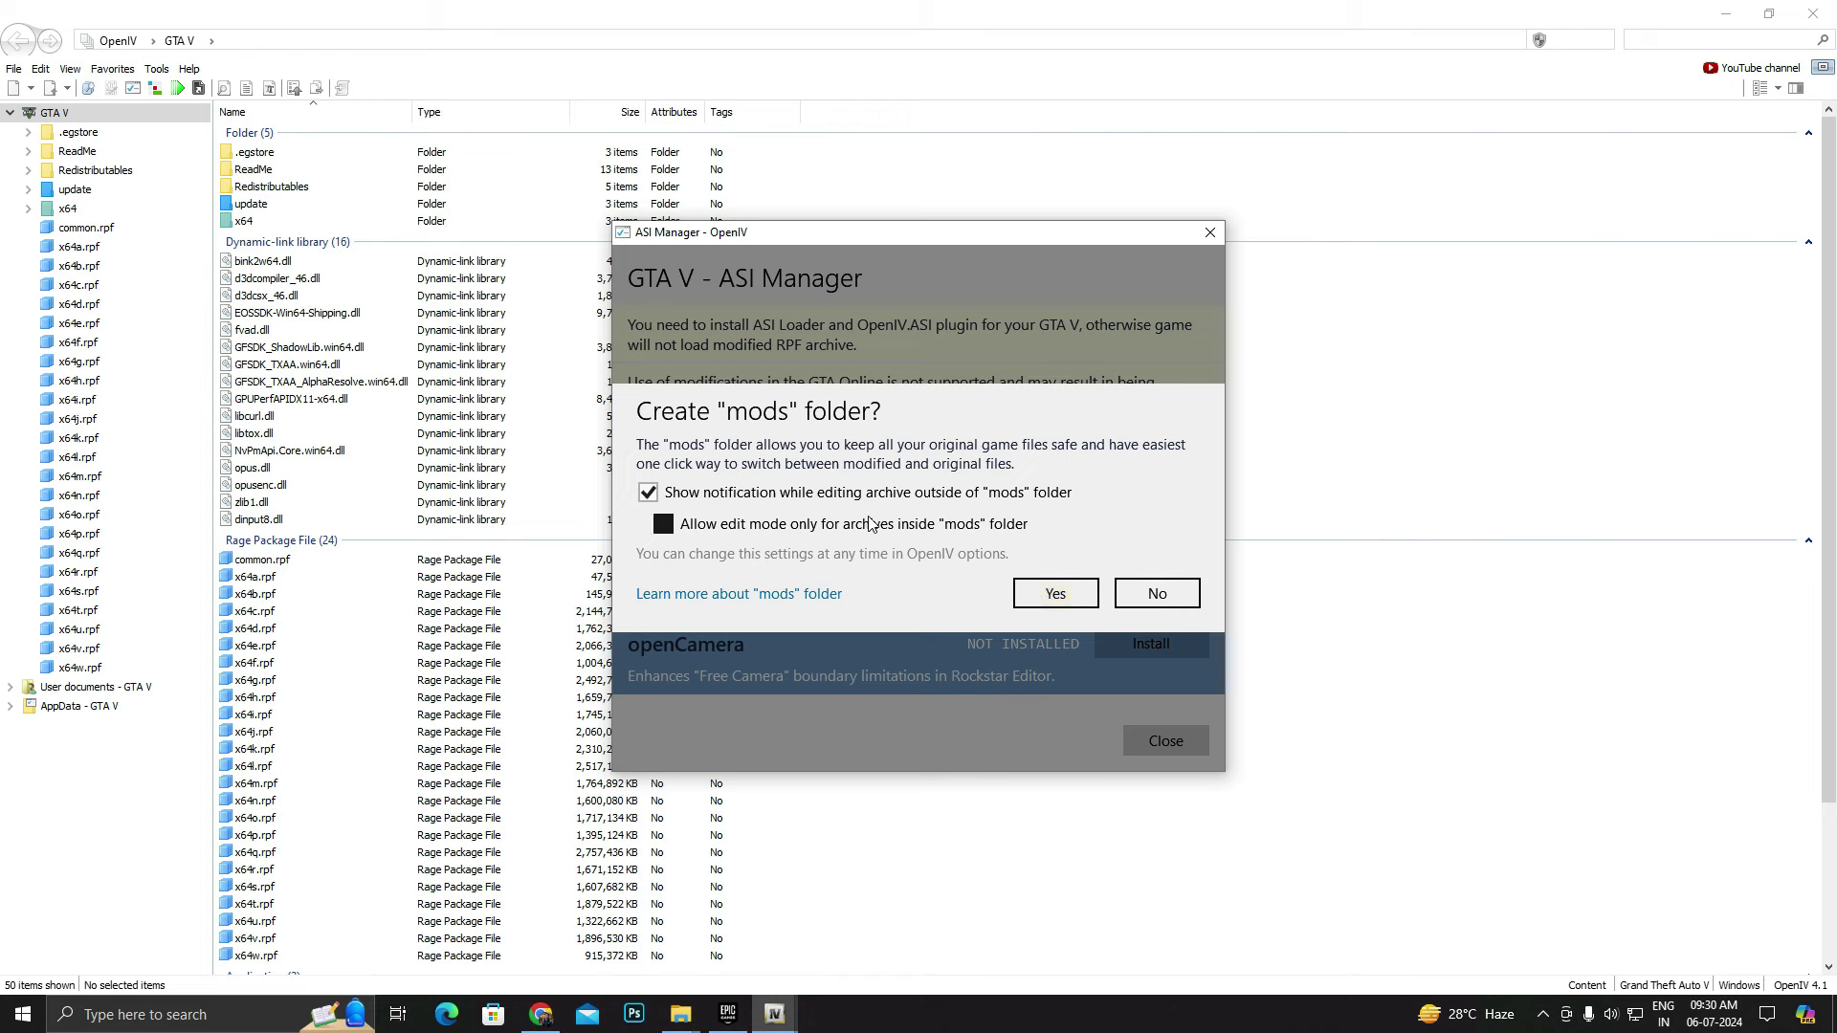
left_click(1058, 589)
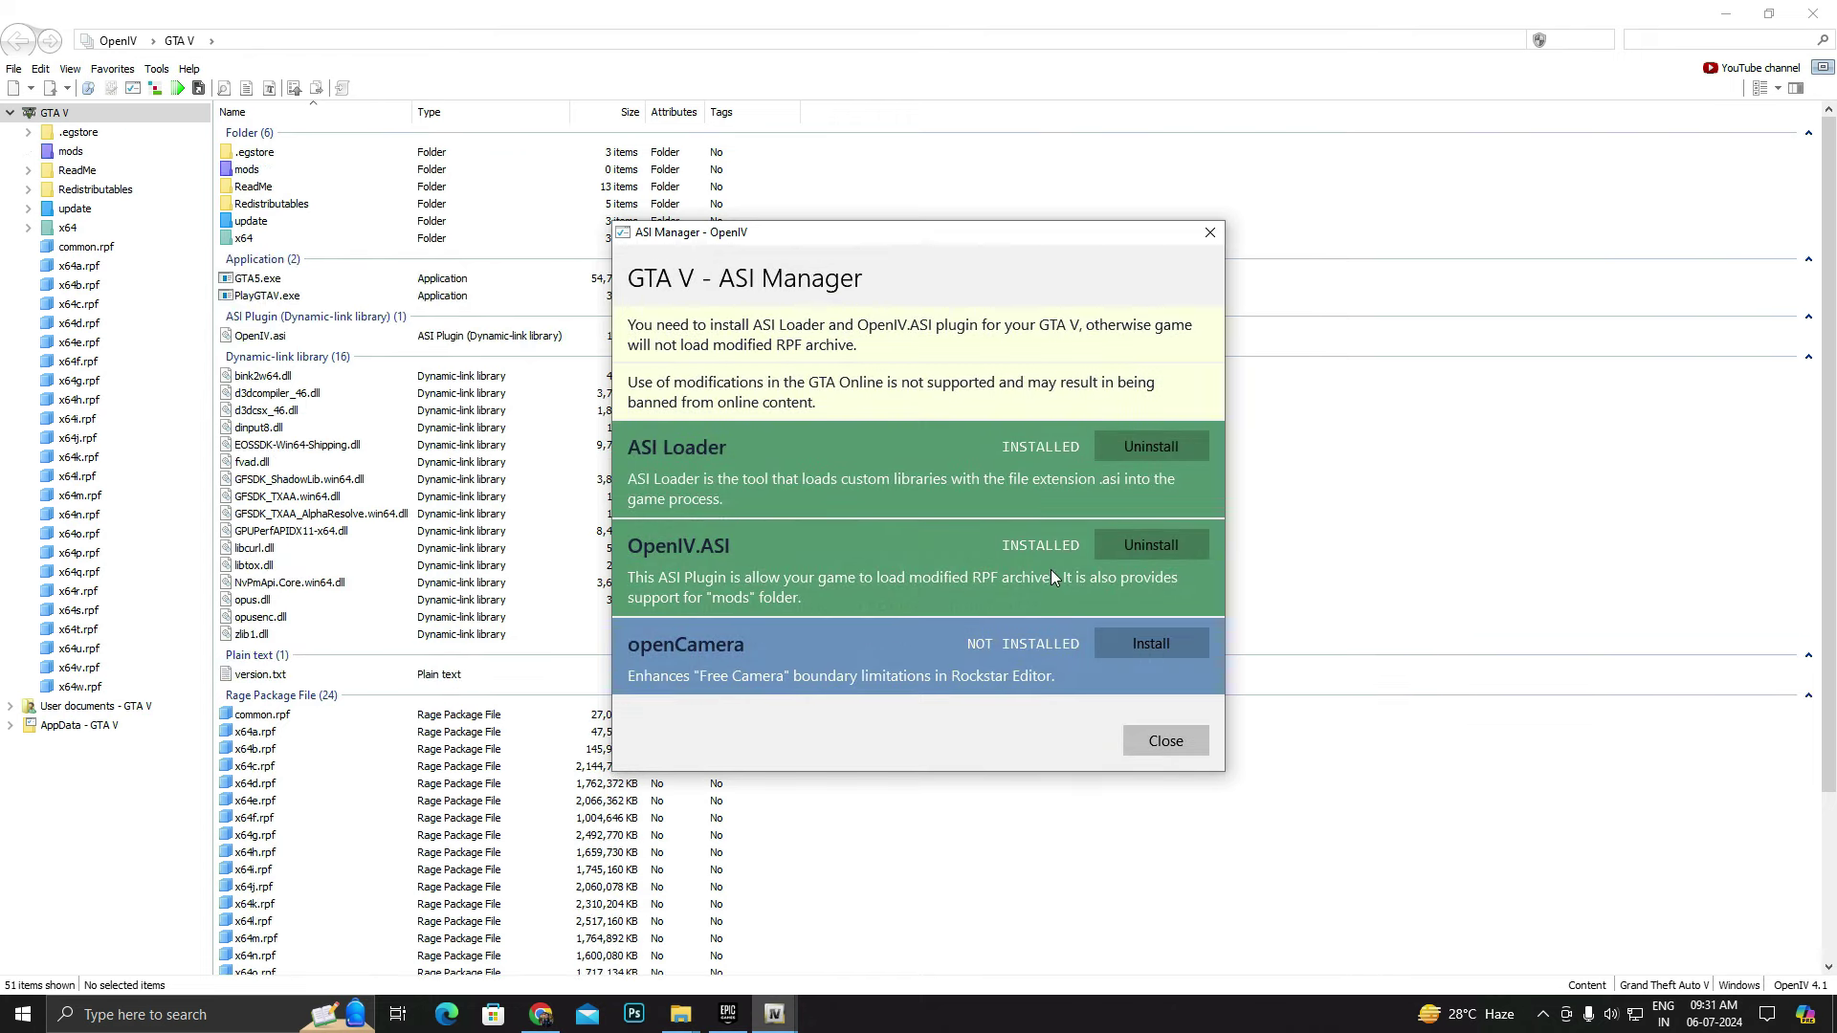
left_click(1139, 650)
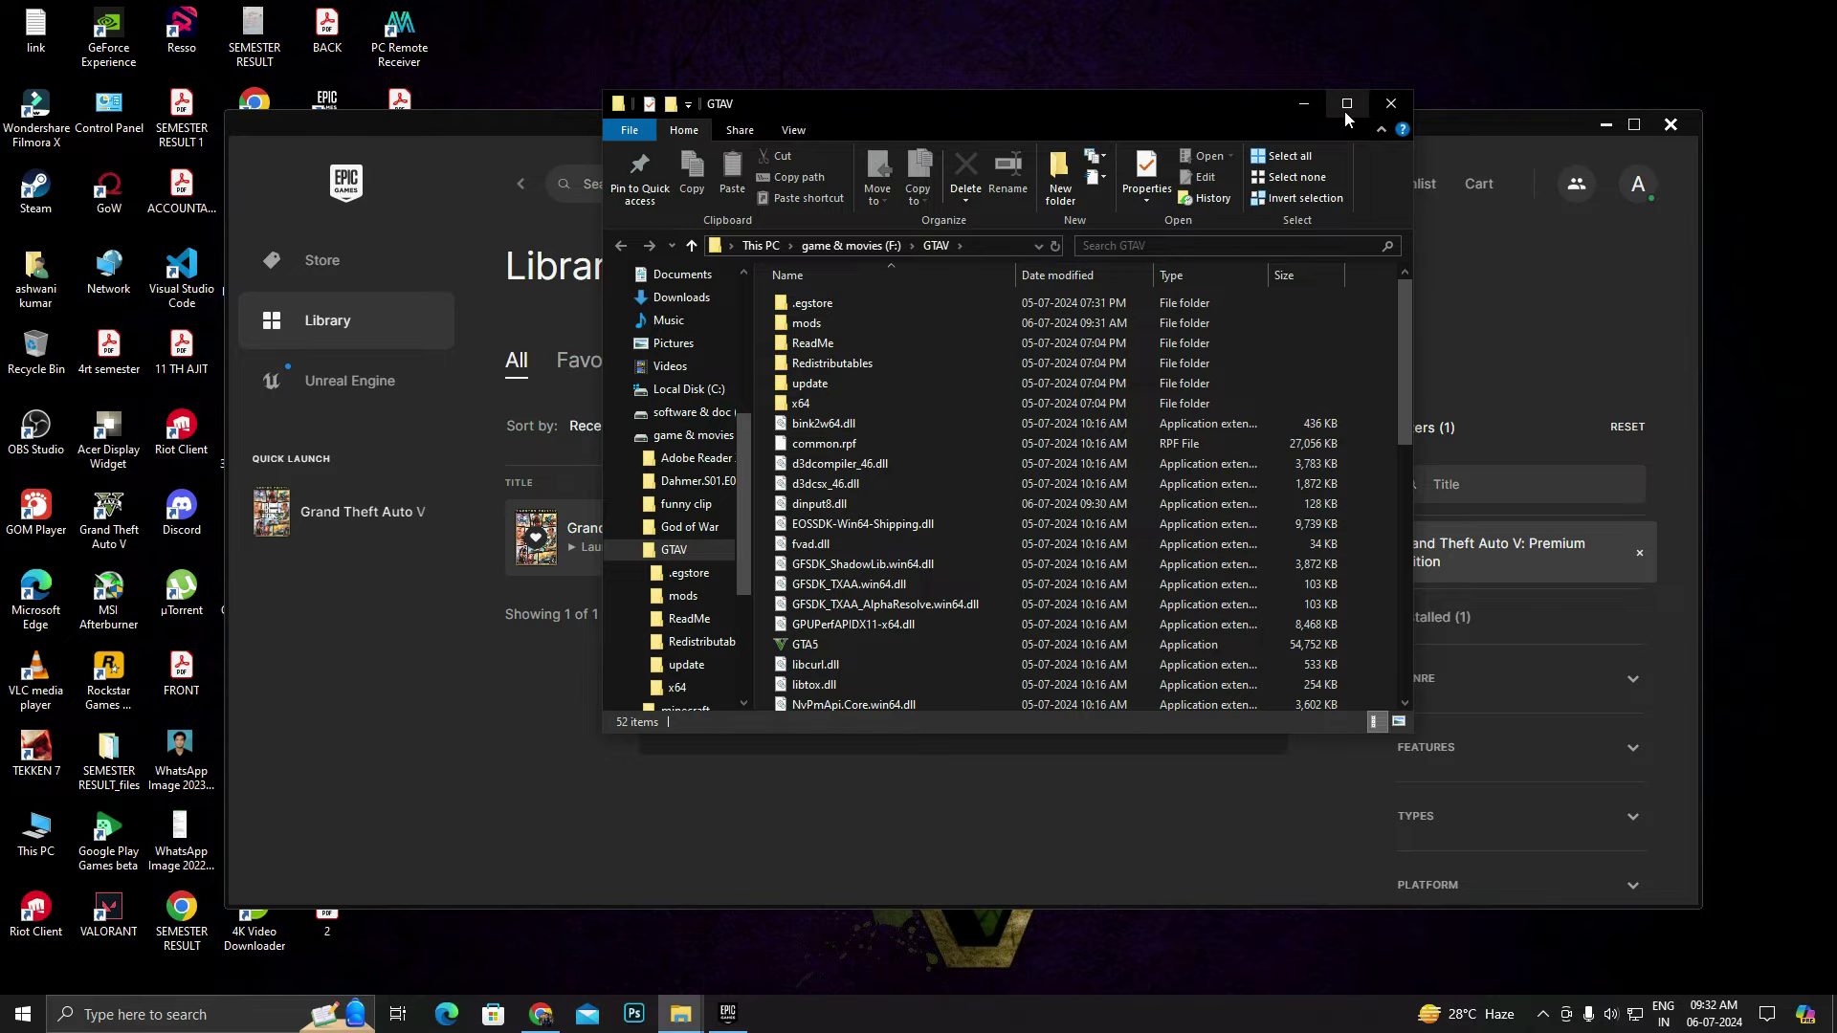
- Arrange the GTAV and MODS PACK folder windows side by side in File Explorer and open the inner MODS PACK folder
left_click(1345, 111)
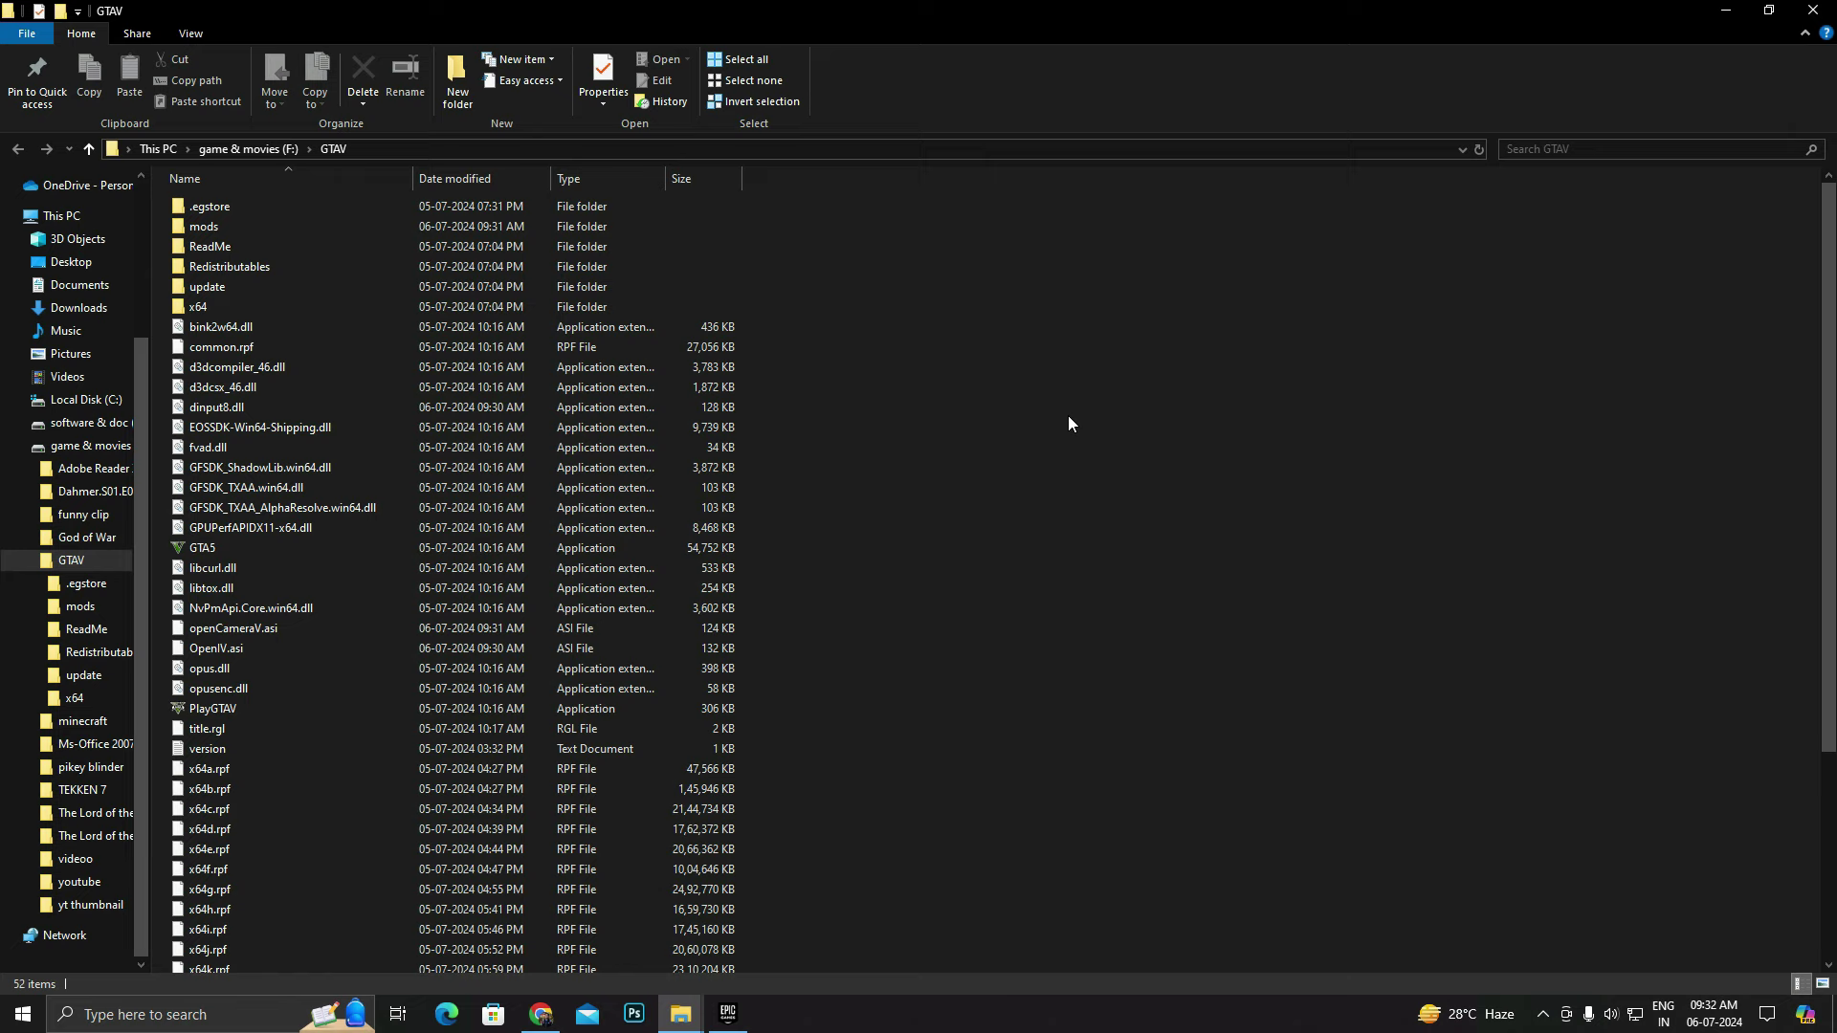
scroll(1019, 491, "down", 4)
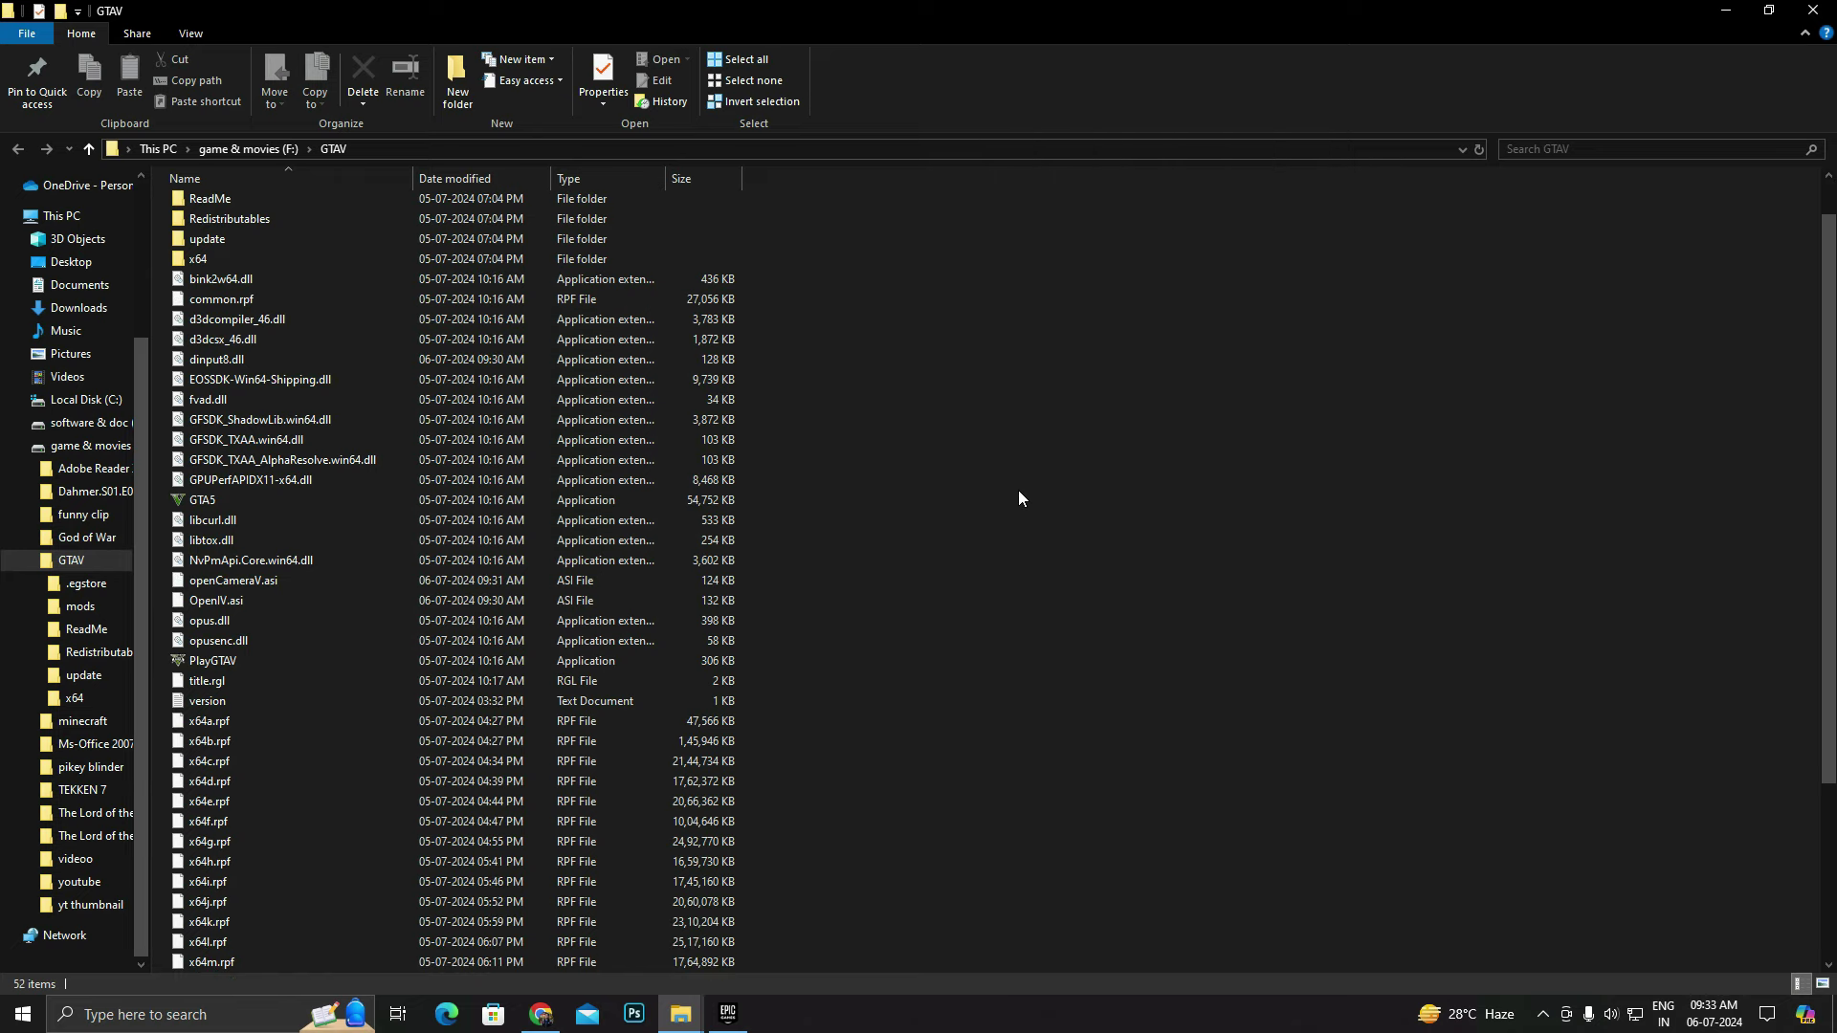
scroll(1019, 498, "up", 4)
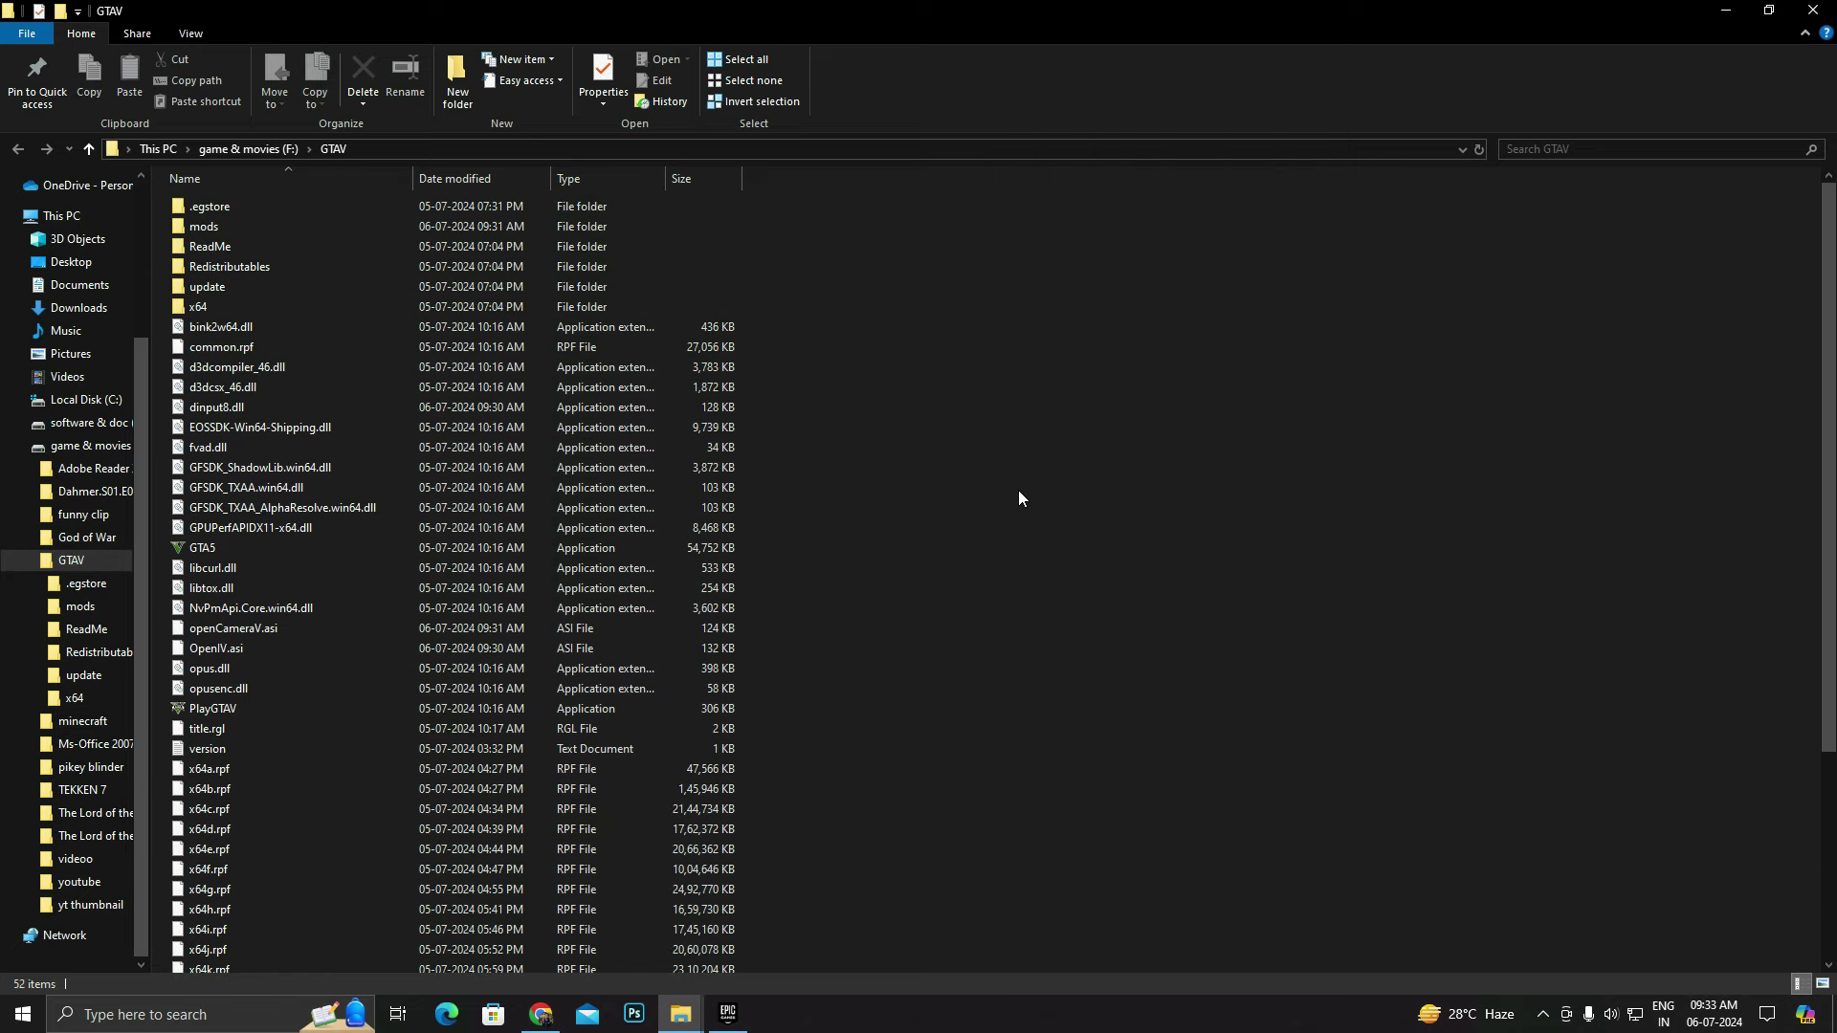
left_click_drag(934, 38, 1166, 197)
left_click(1600, 128)
left_click(1600, 125)
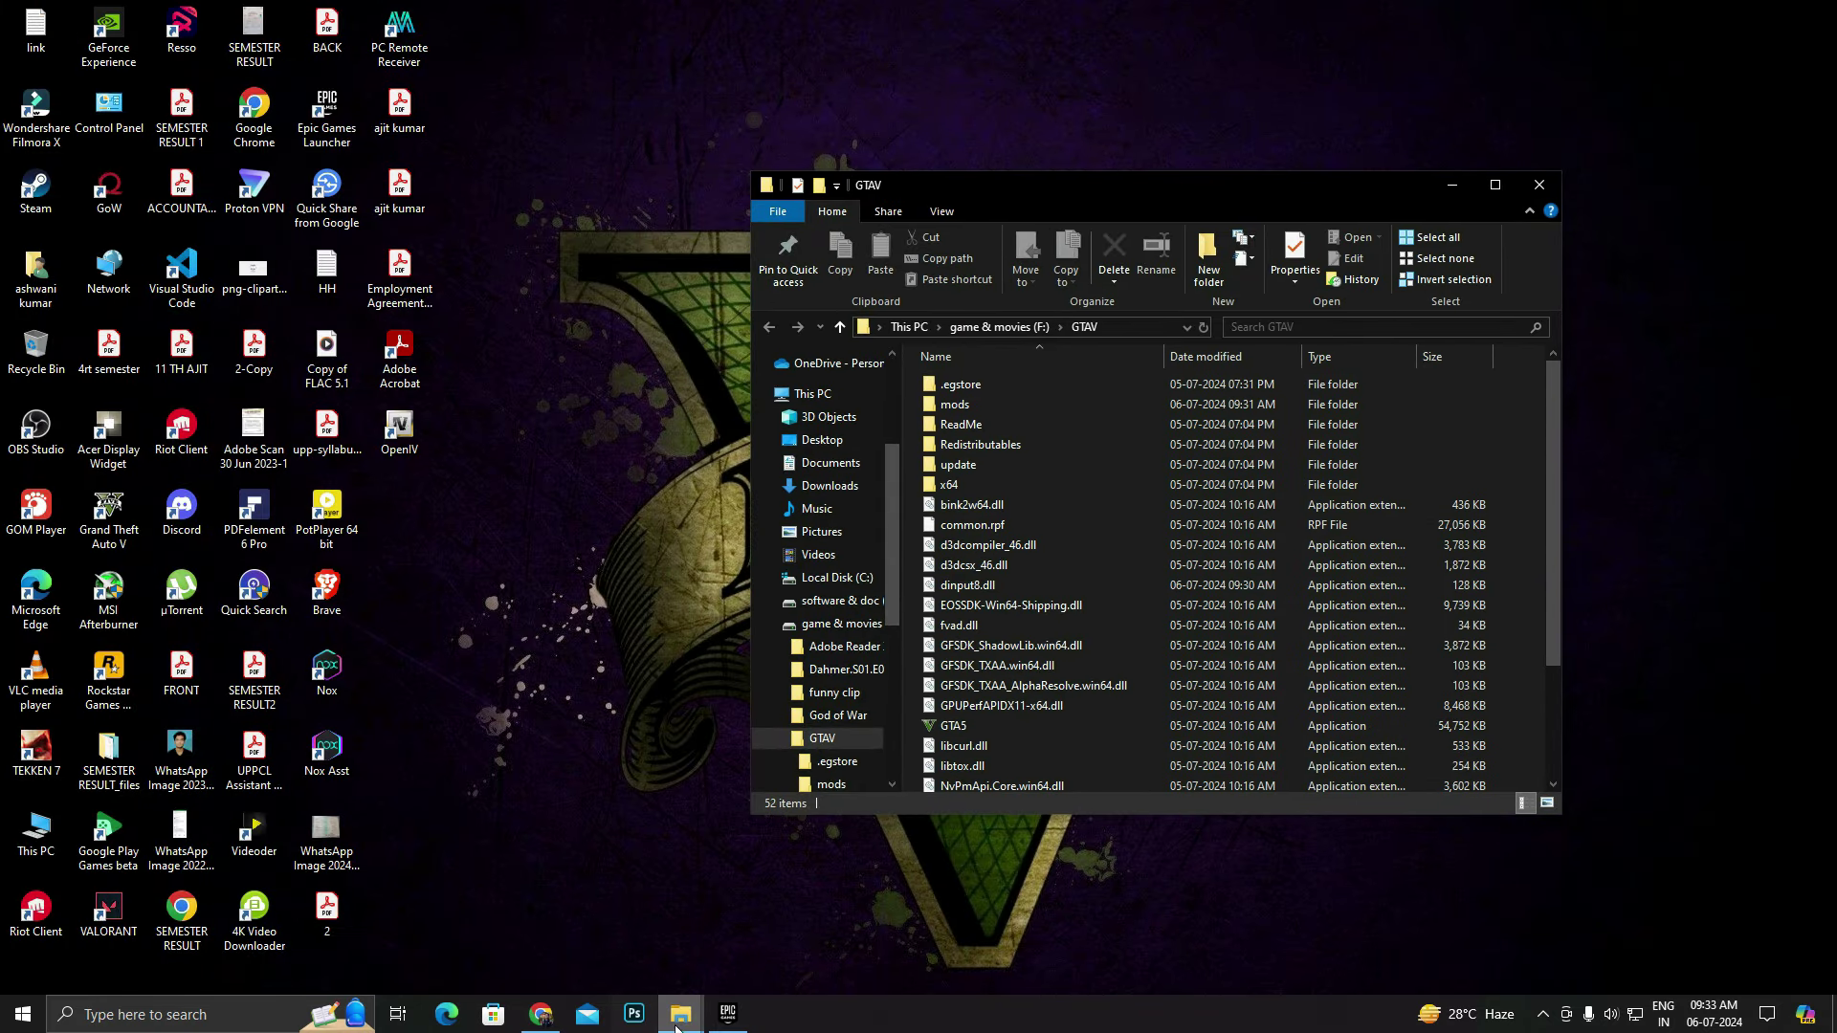
mouse_move(681, 1024)
left_click(568, 954)
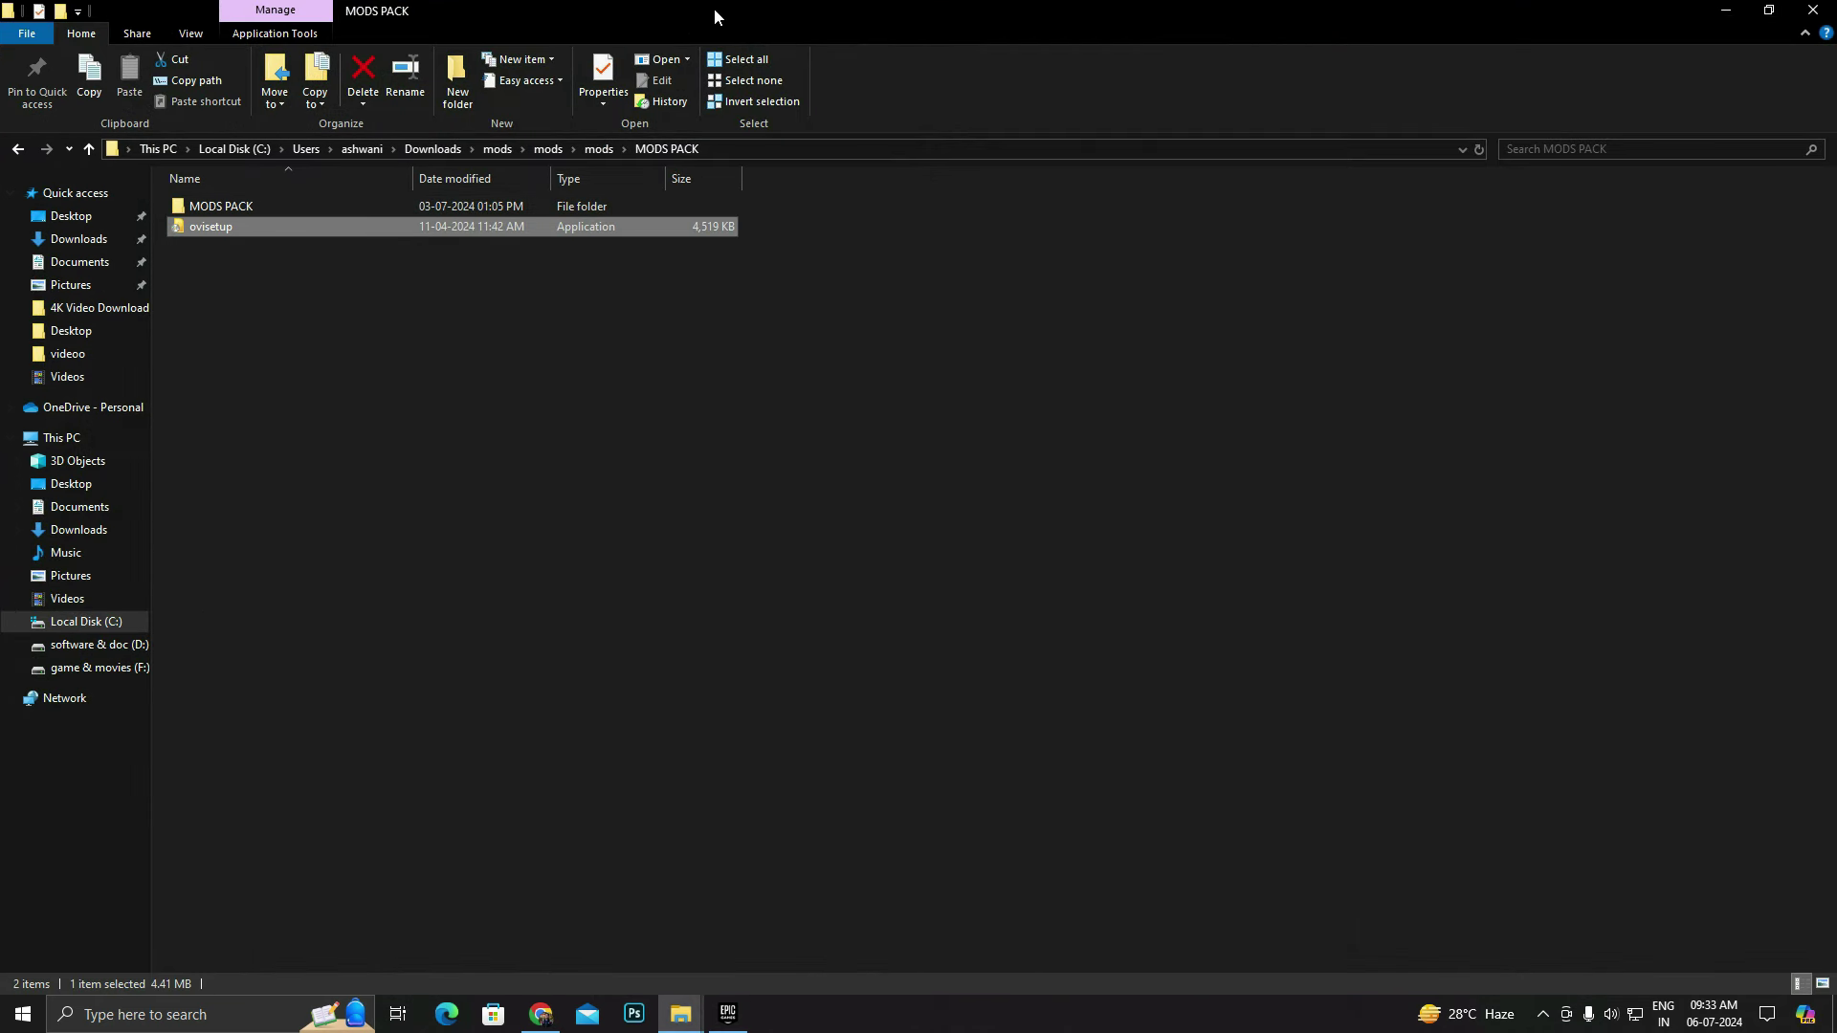
left_click_drag(716, 10, 366, 181)
double_click(182, 371)
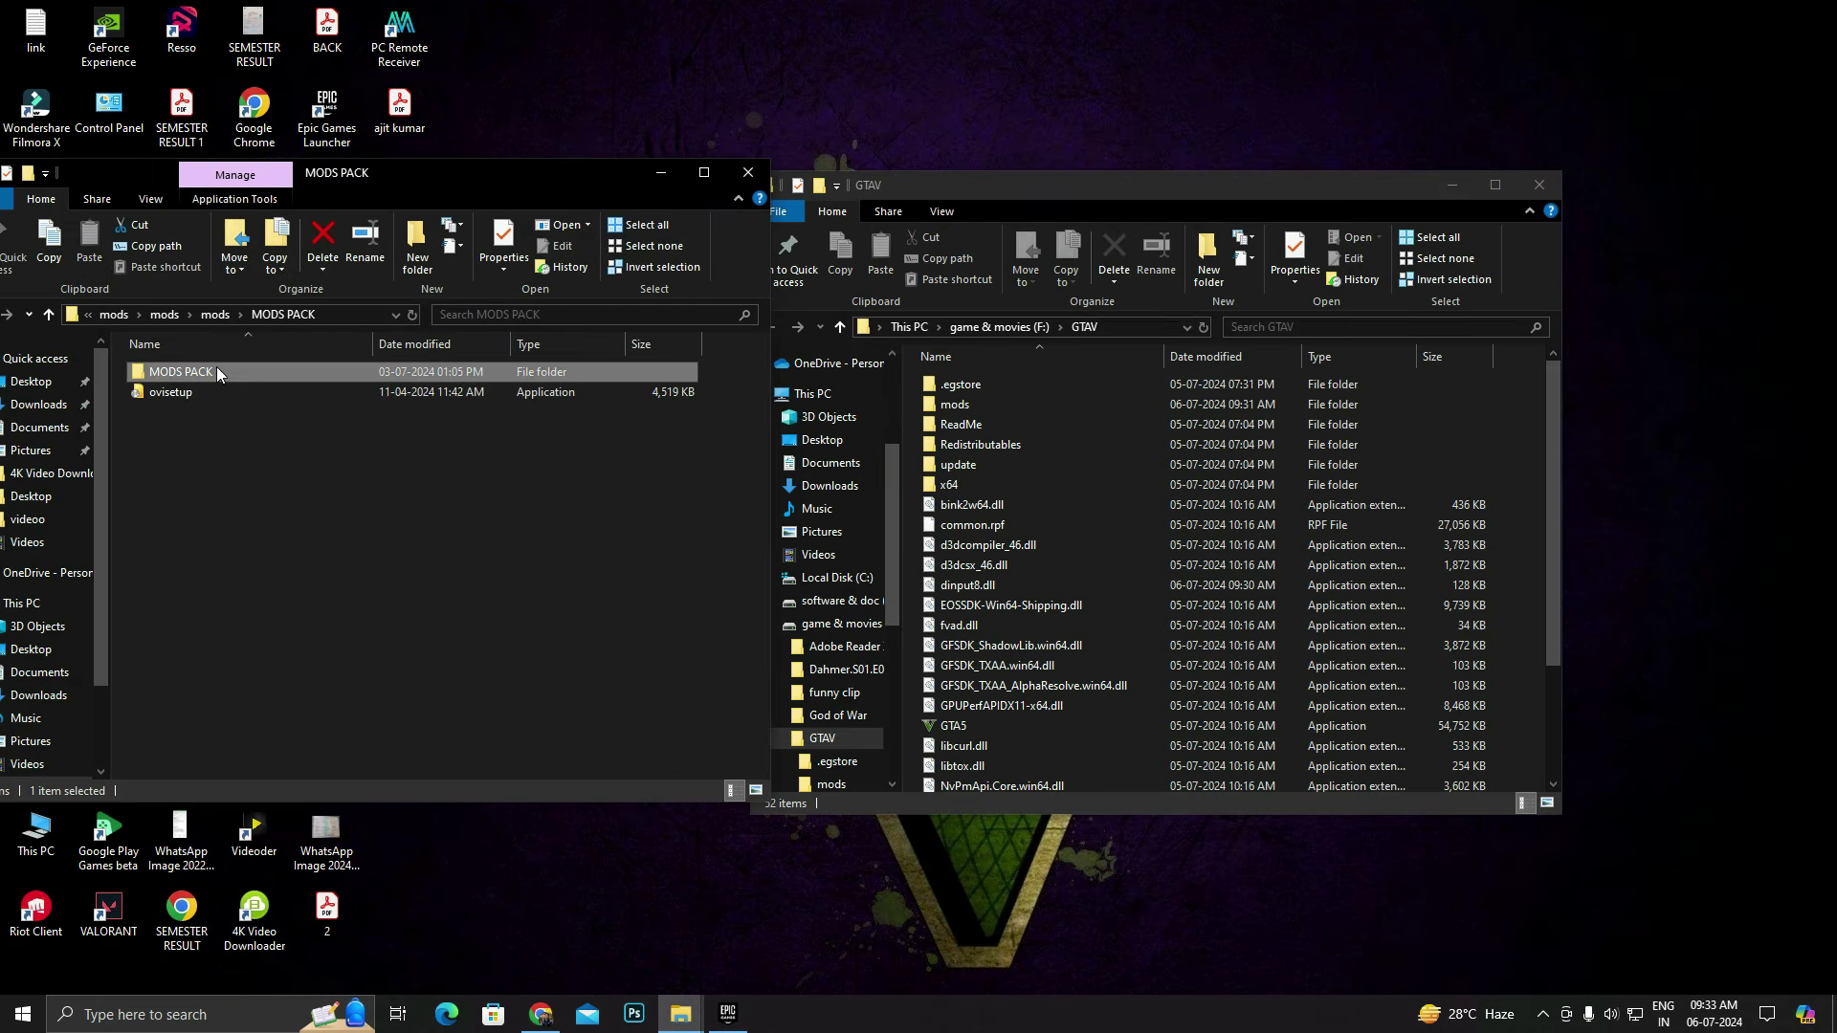
- Copy all items from the MODS PACK folder into the GTAV folder, replacing the existing dinput8.dll
scroll(399, 568, "down", 2)
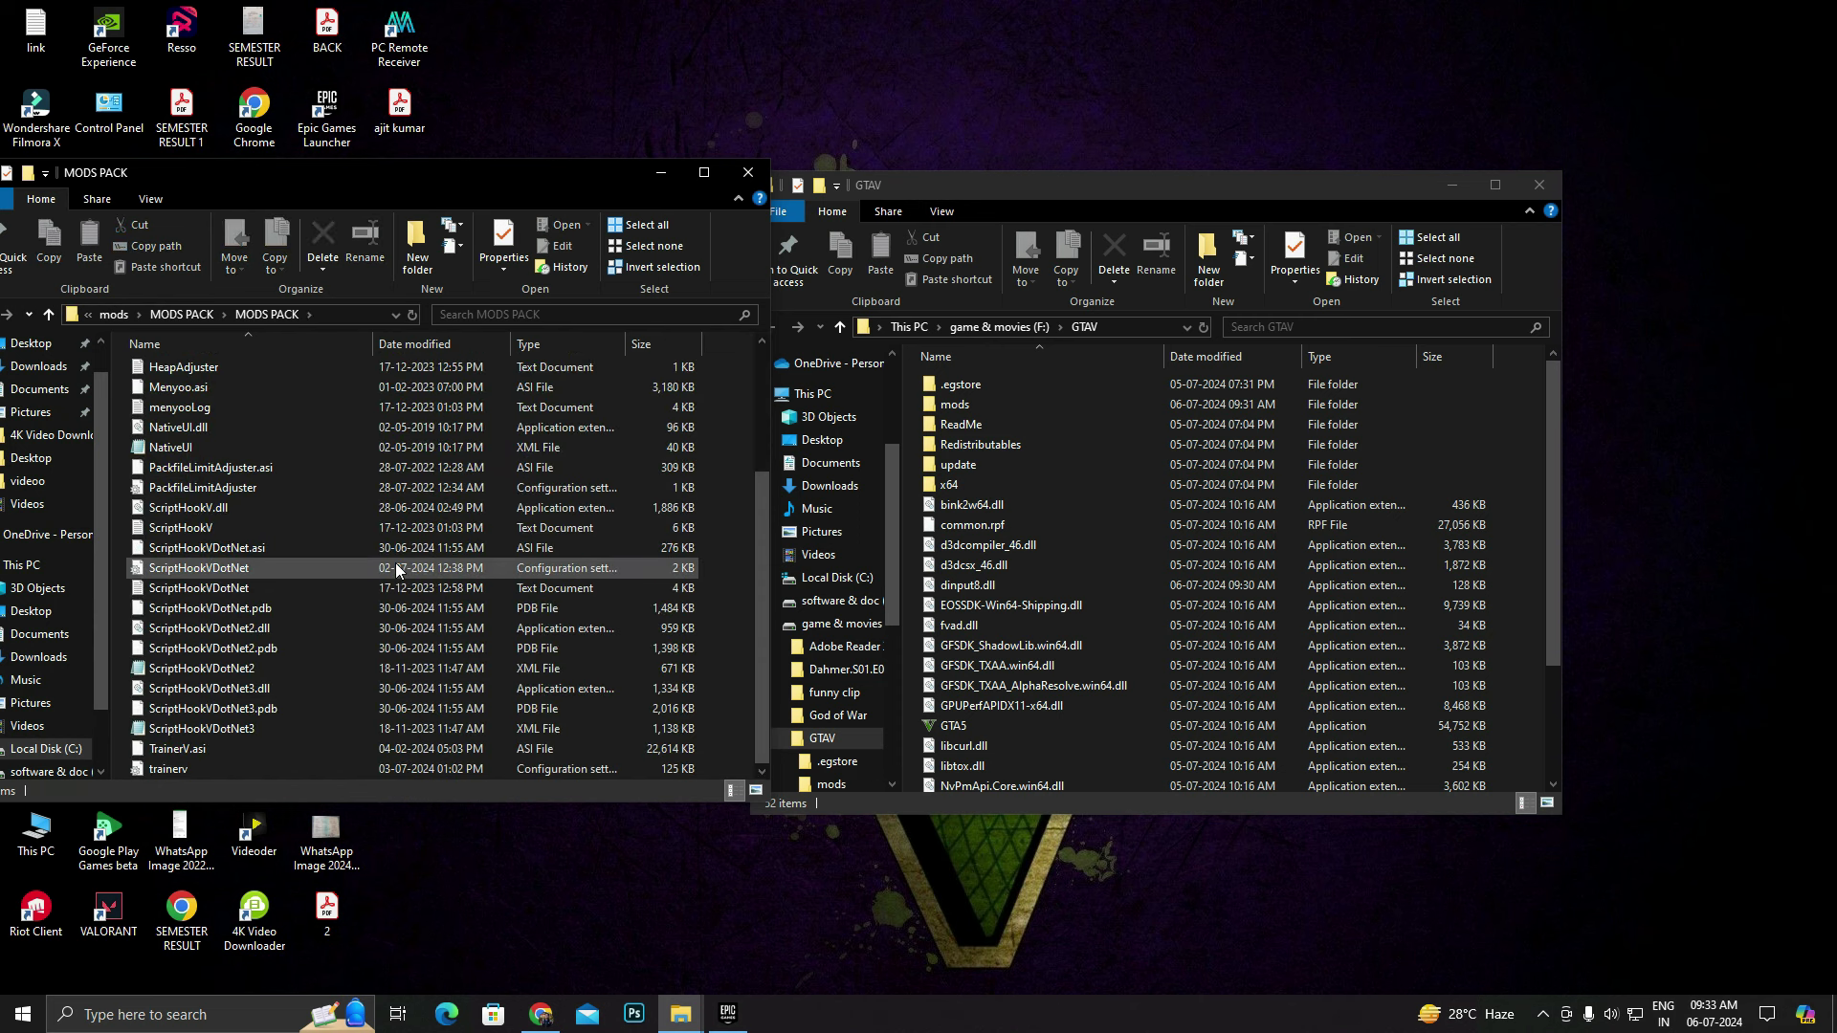
left_click(251, 630)
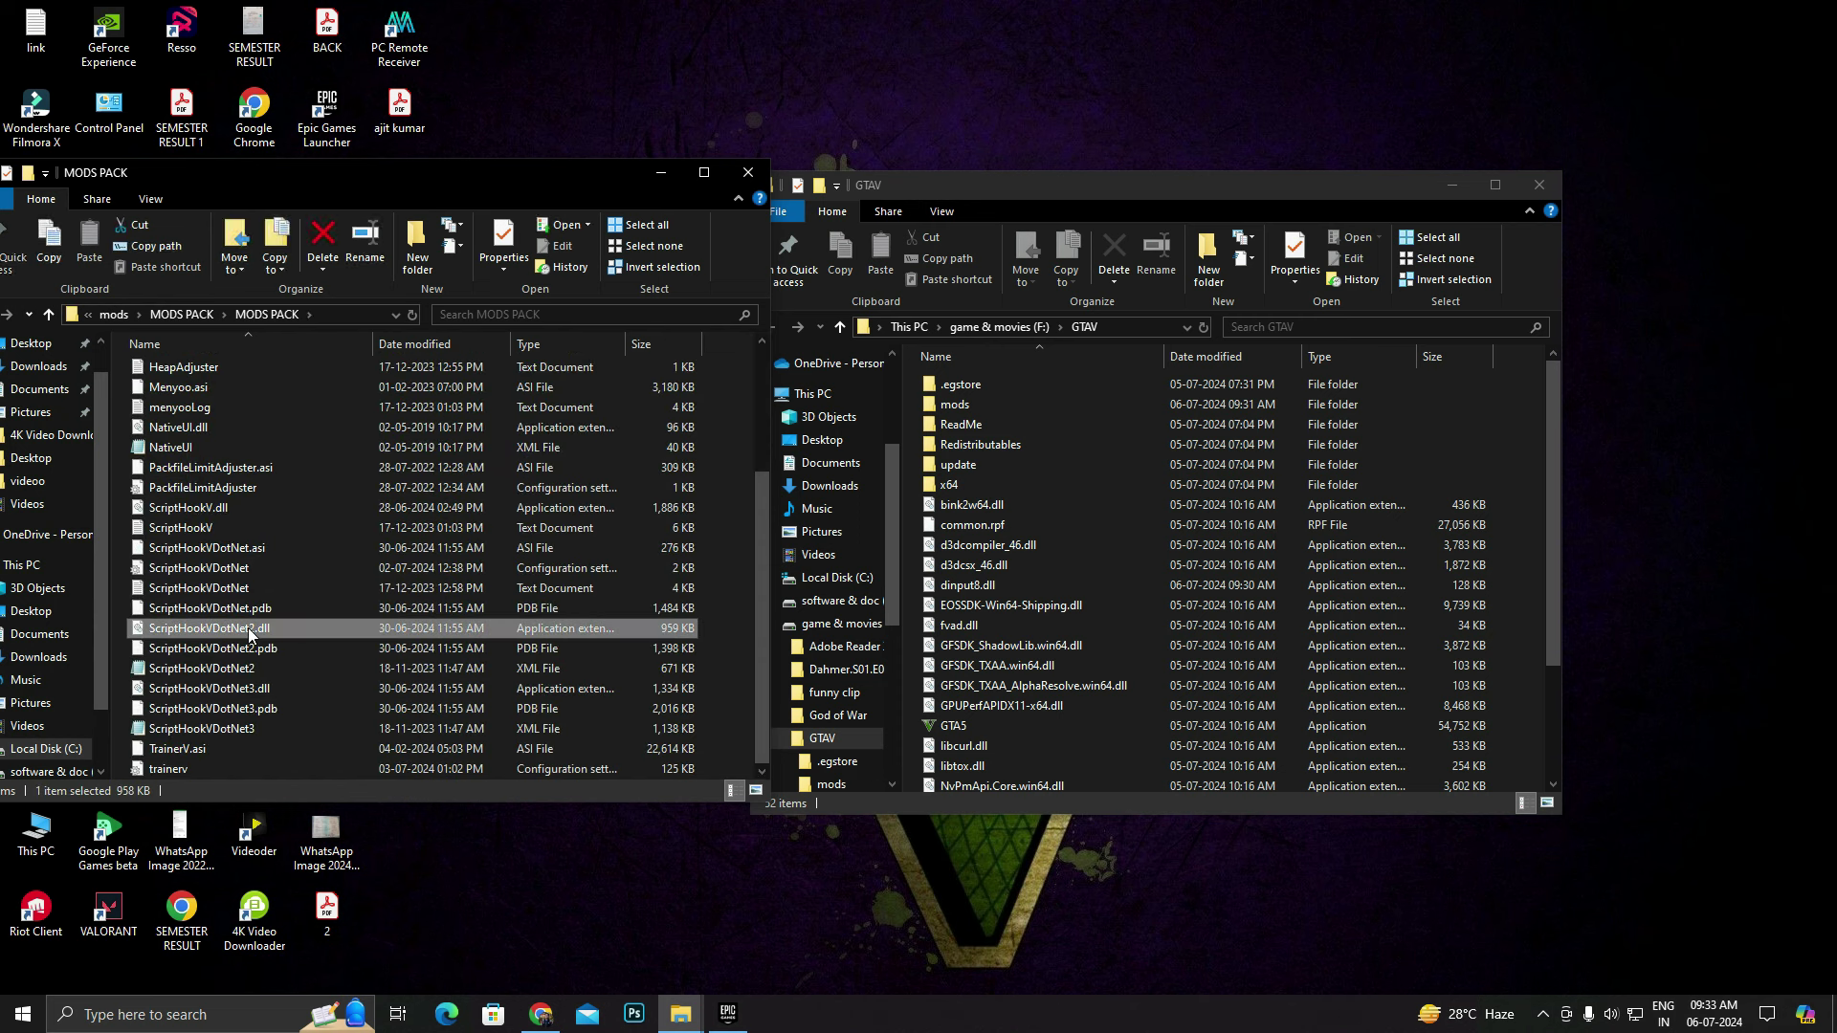
key("ctrl+a")
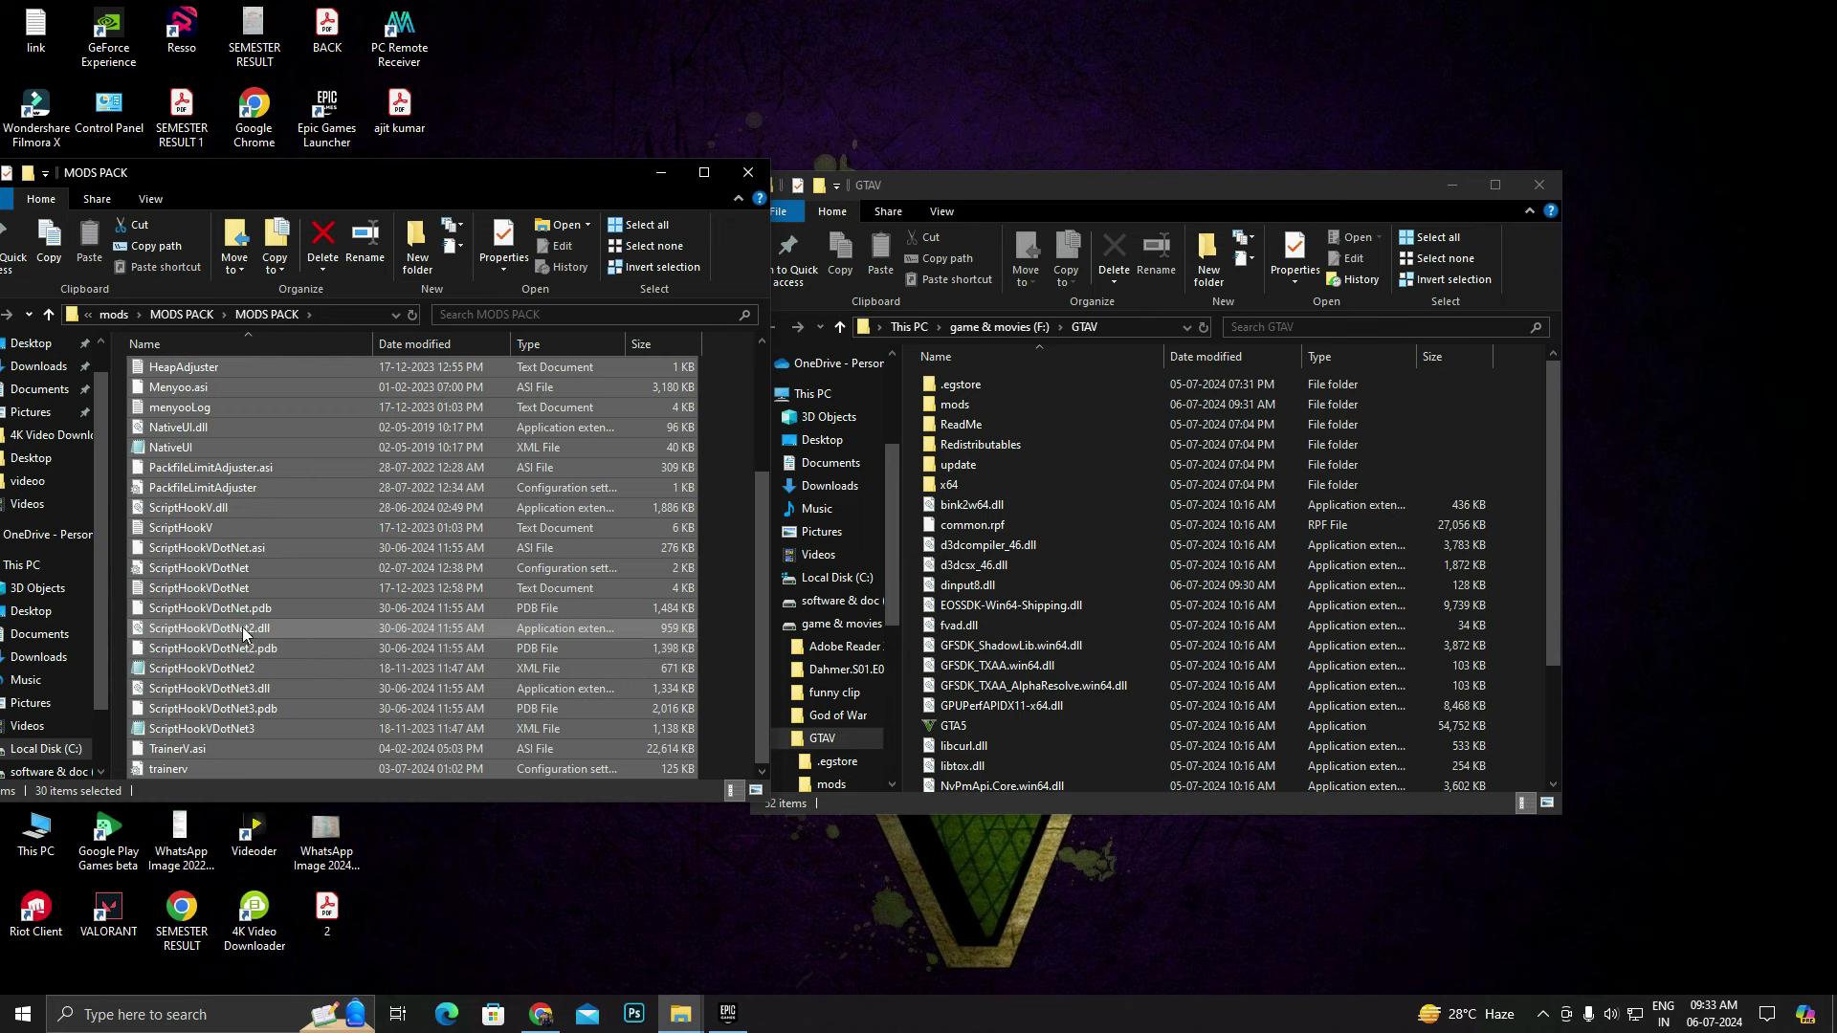
left_click_drag(243, 627, 1500, 479)
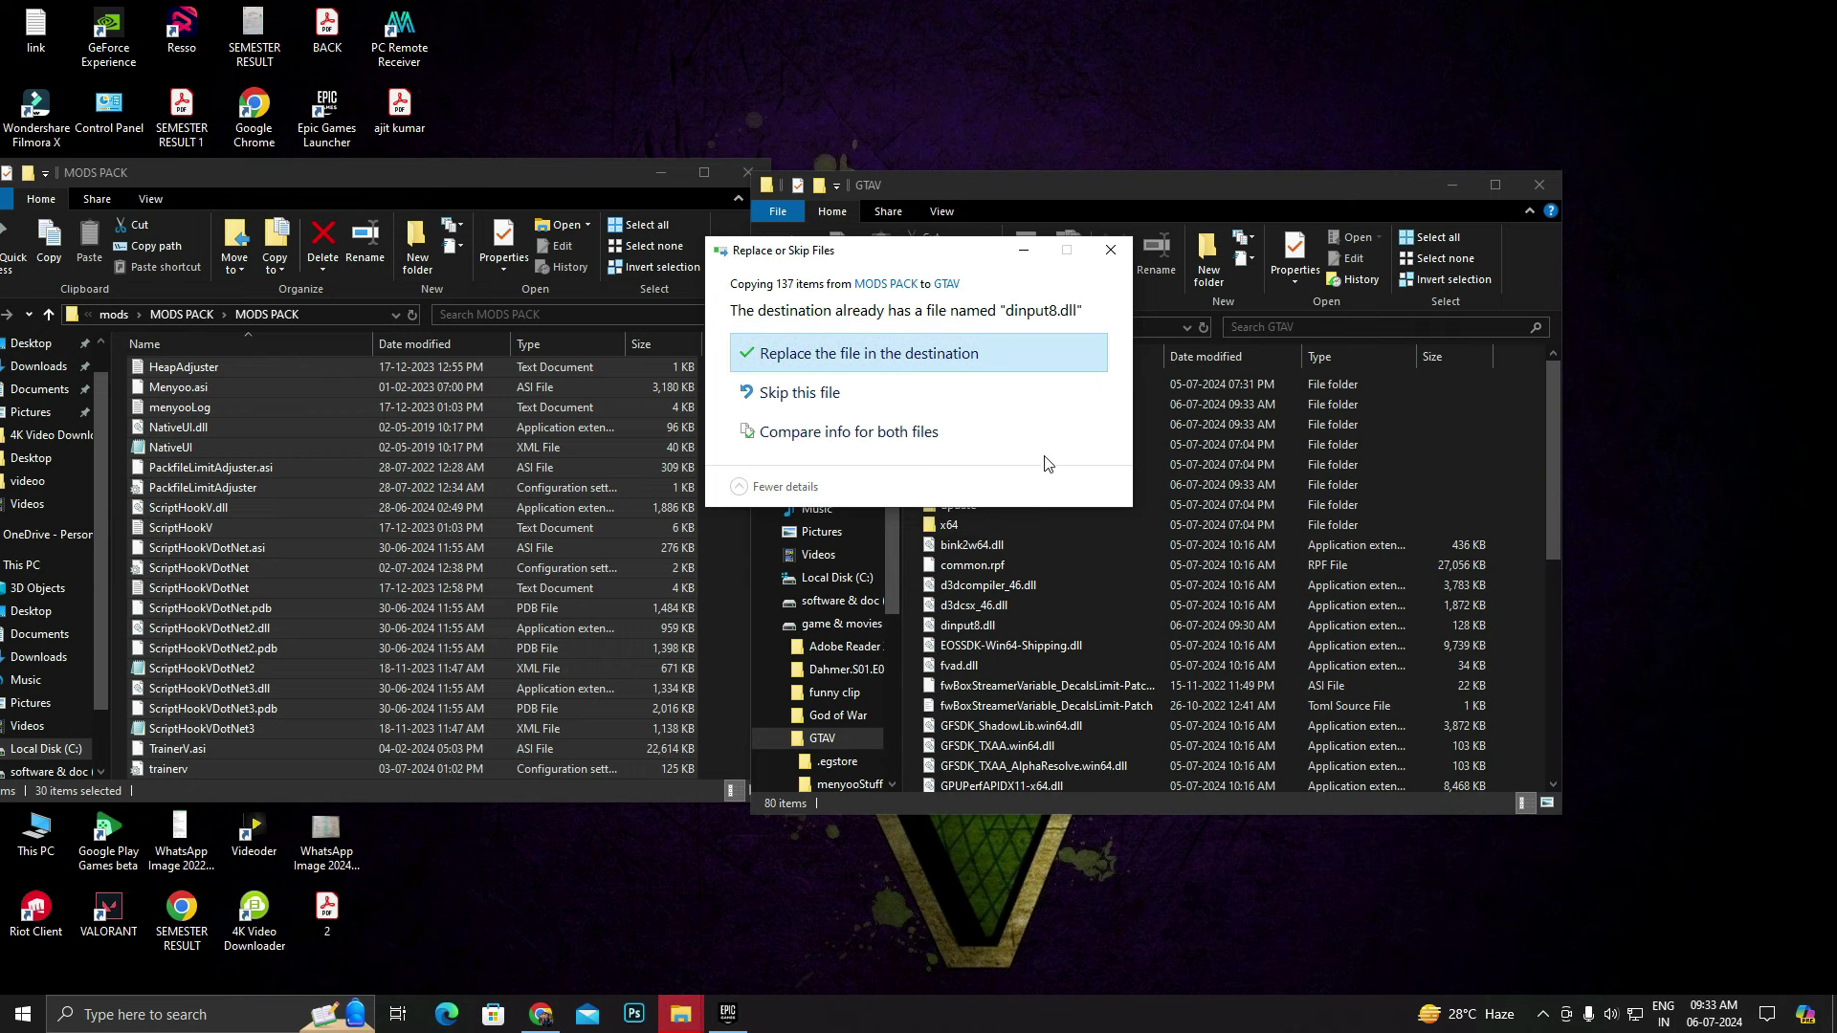
left_click(947, 358)
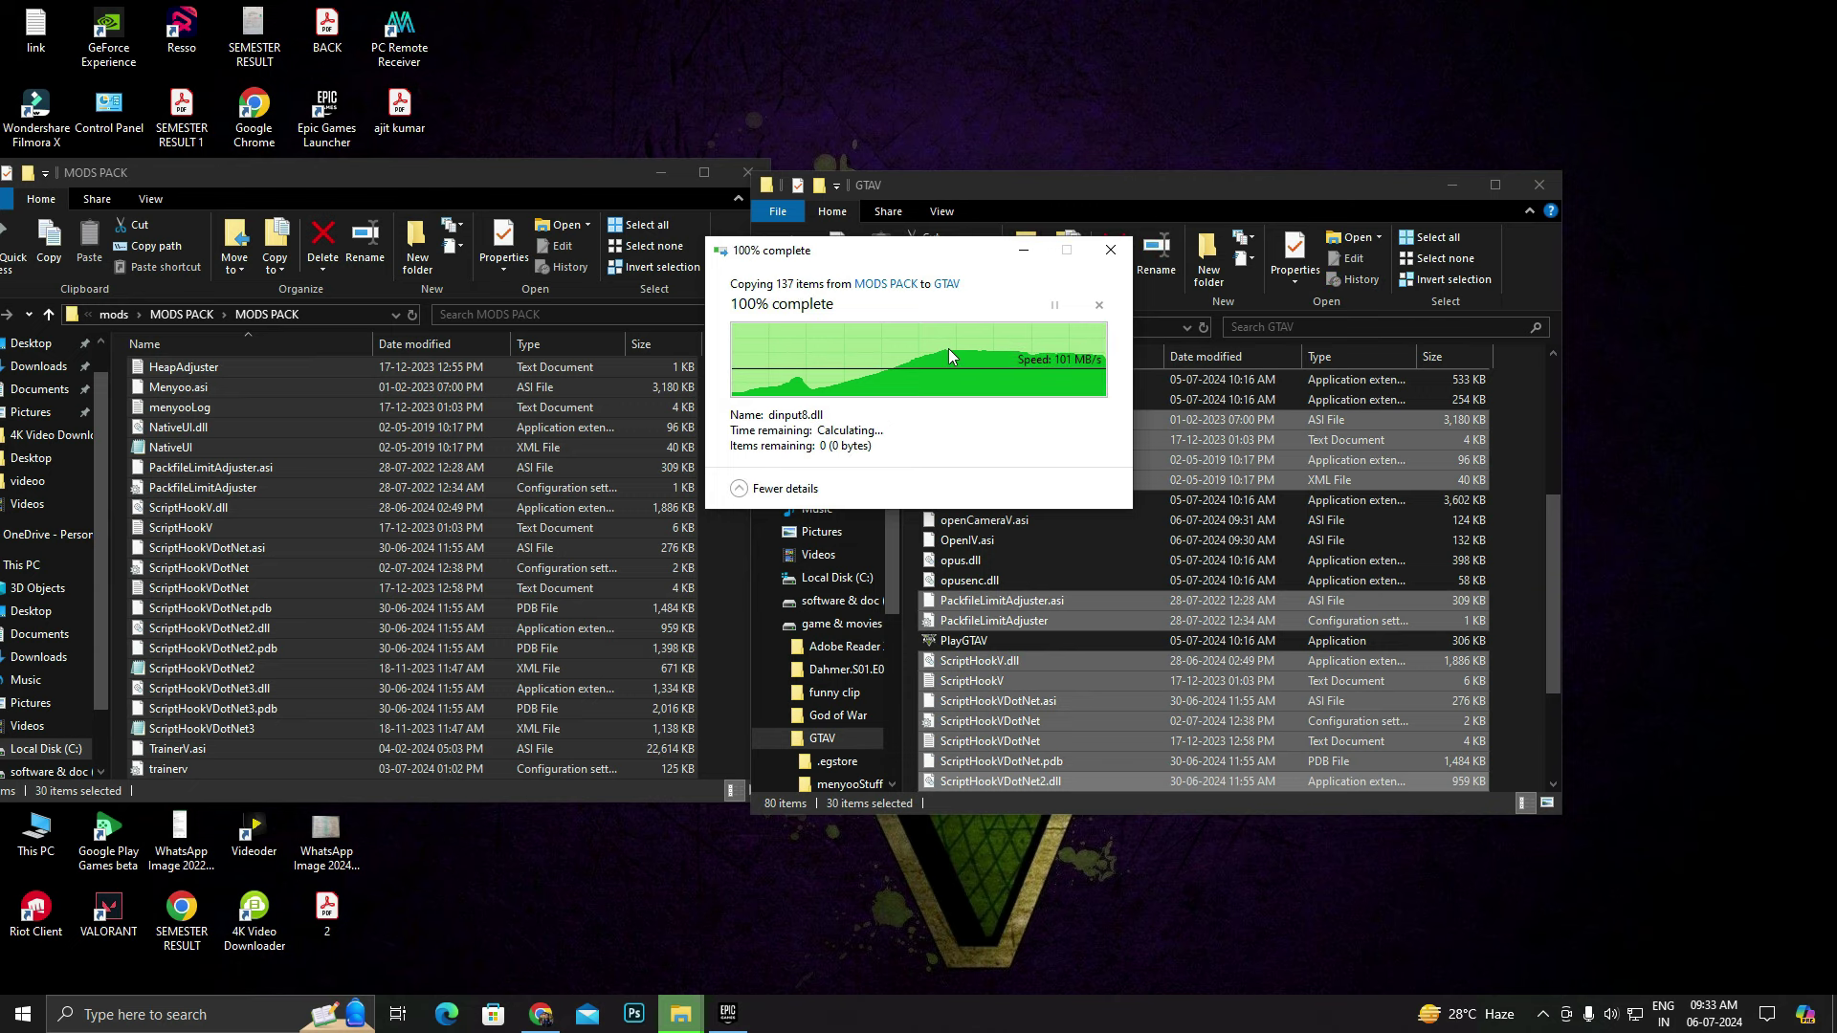
- Examine the copied files in the GTAV folder and the contents of its mods\update subfolder
left_click(1496, 183)
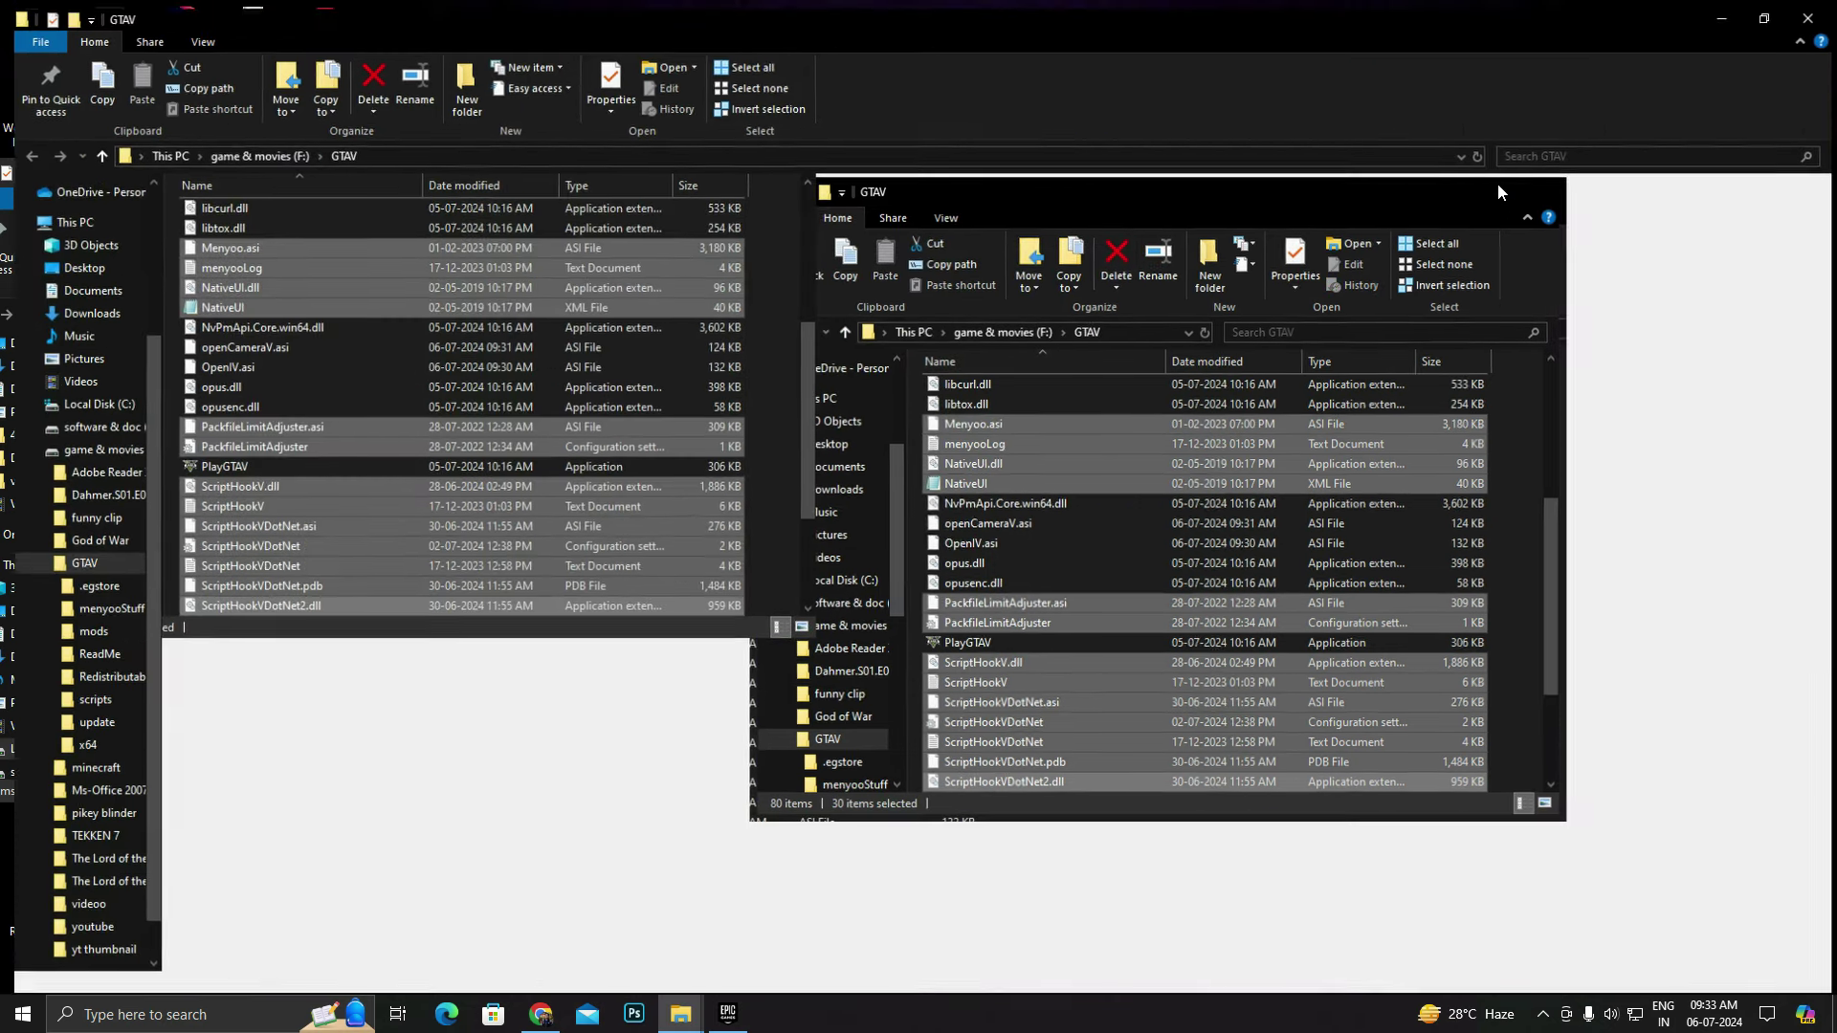
left_click(1341, 496)
scroll(867, 651, "up", 6)
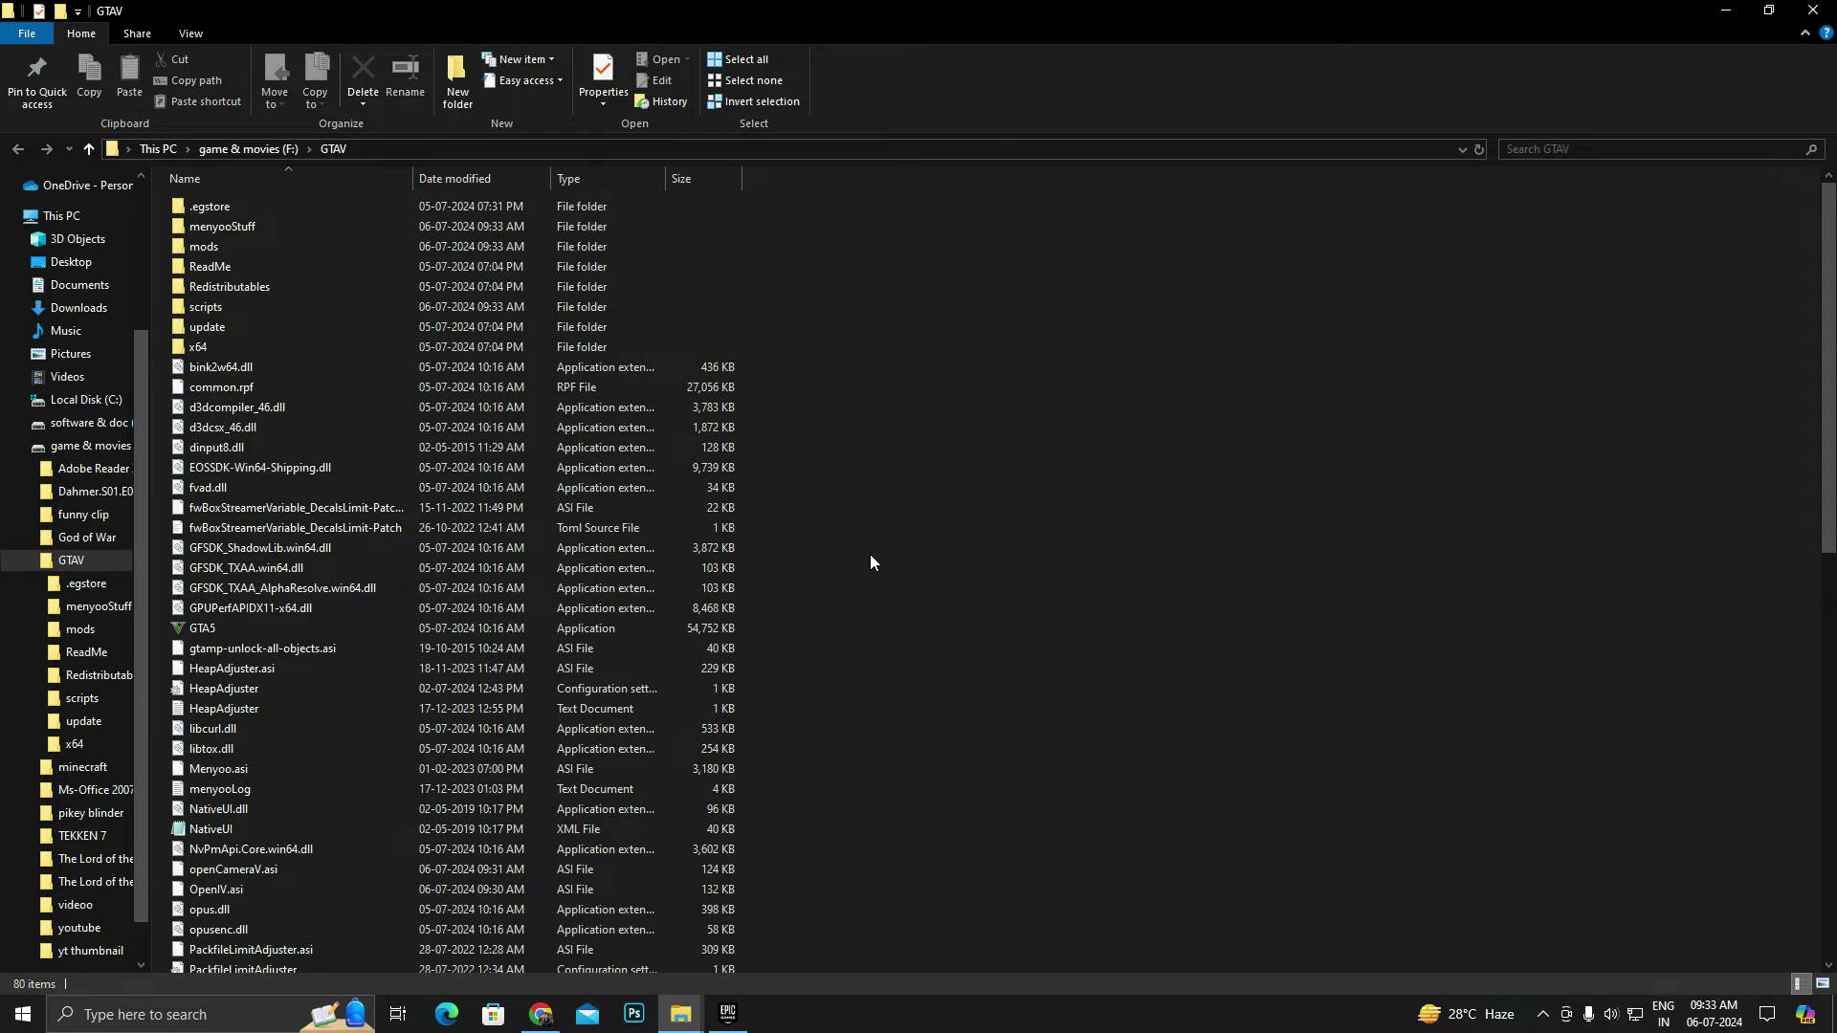
double_click(201, 248)
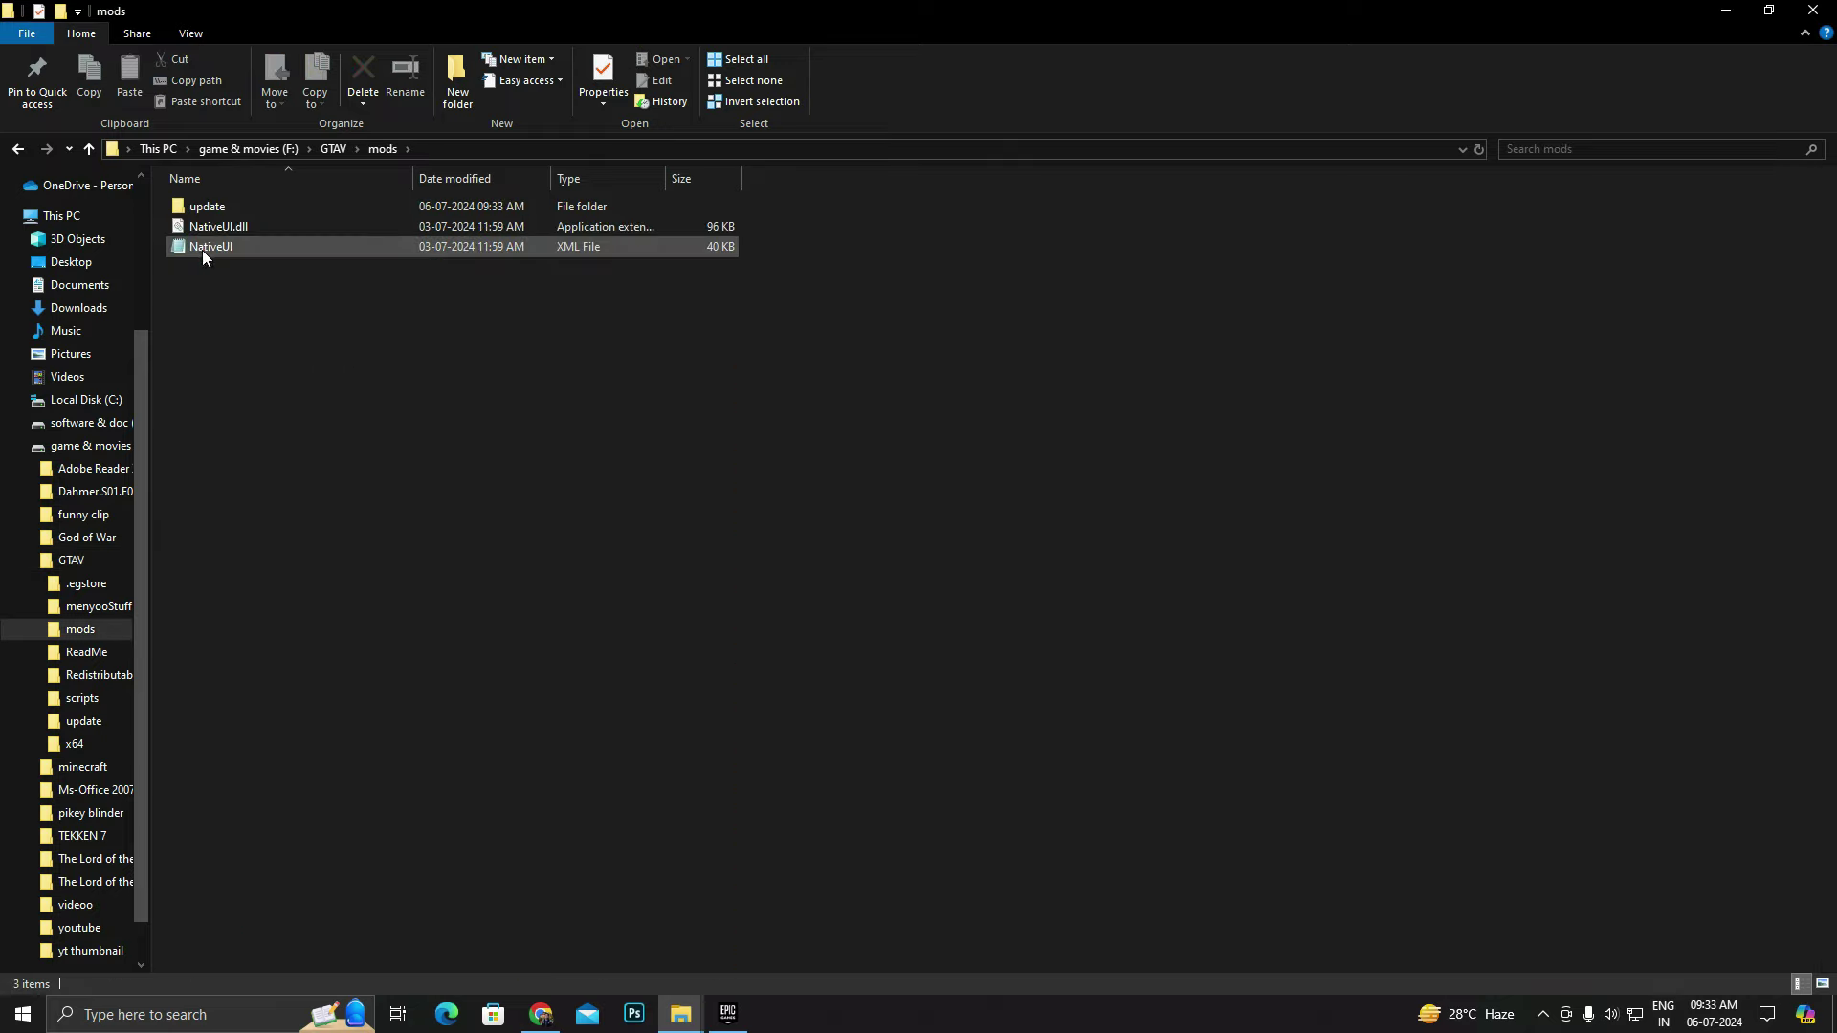
double_click(215, 208)
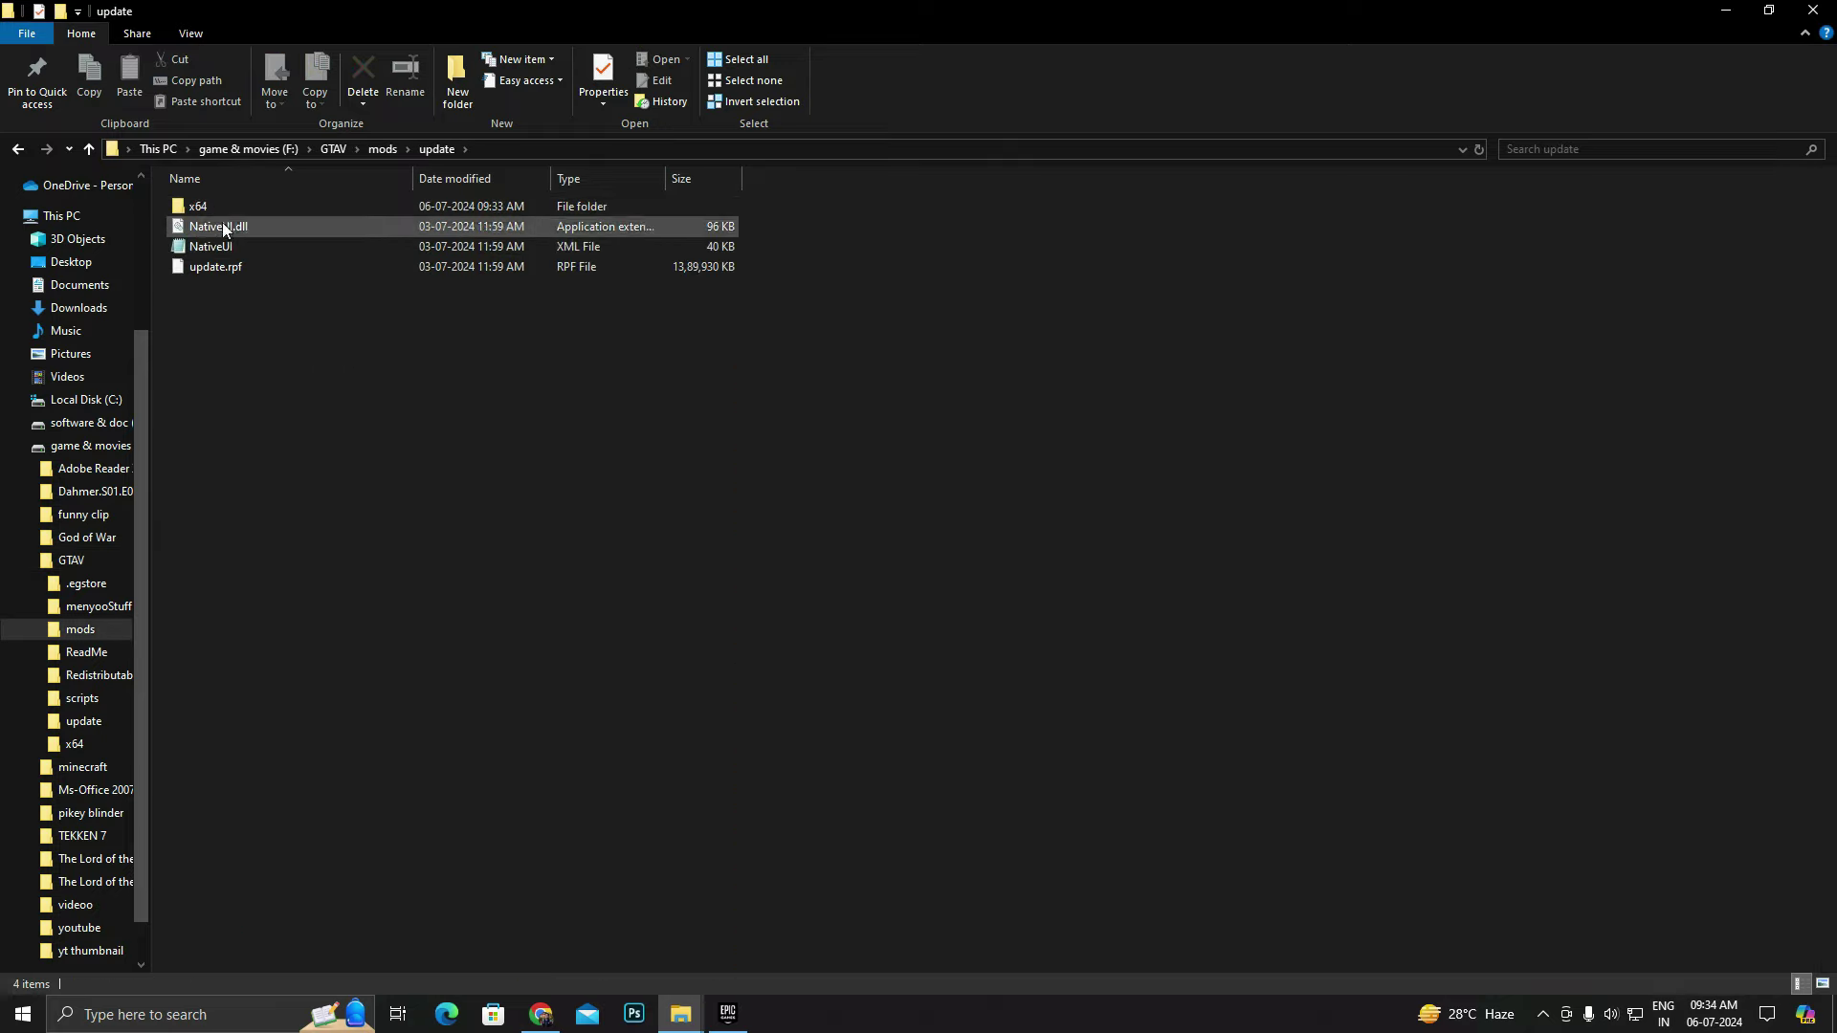
left_click(19, 149)
left_click(18, 150)
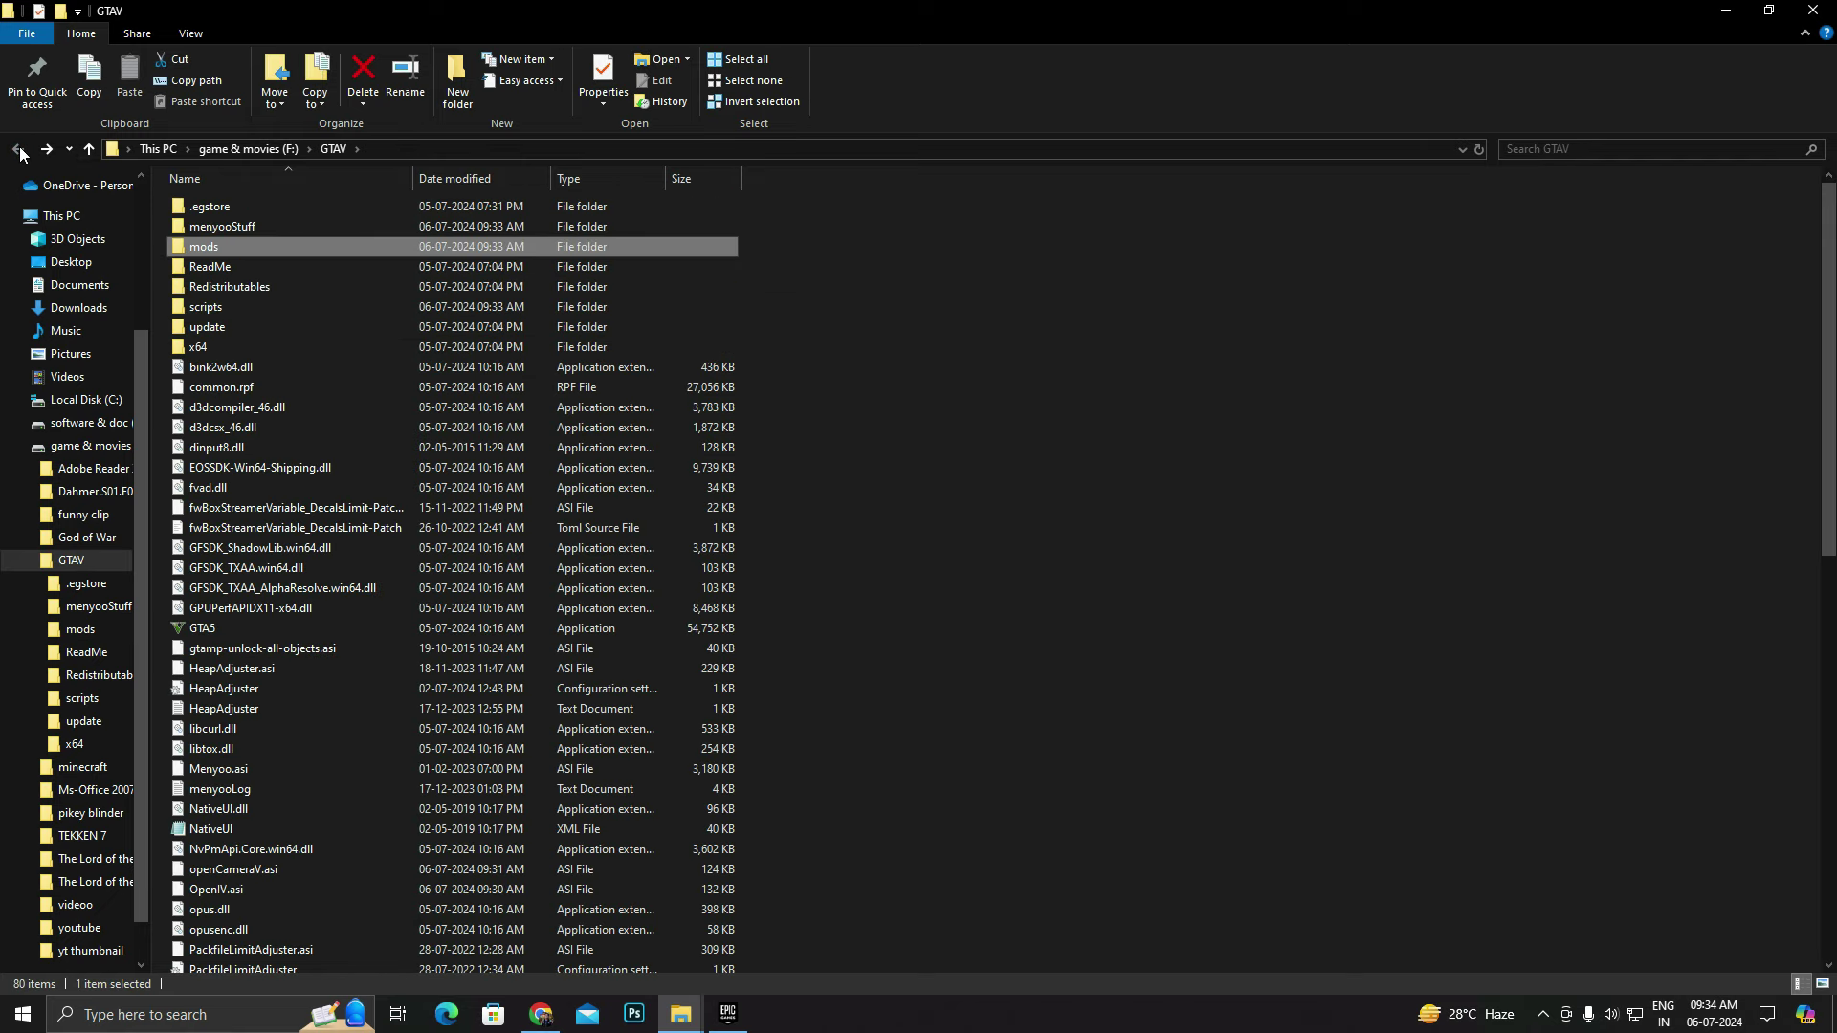
- Copy update2.rpf from the GTAV\update folder into GTAV\mods\update and shrink the Explorer window
left_click(232, 325)
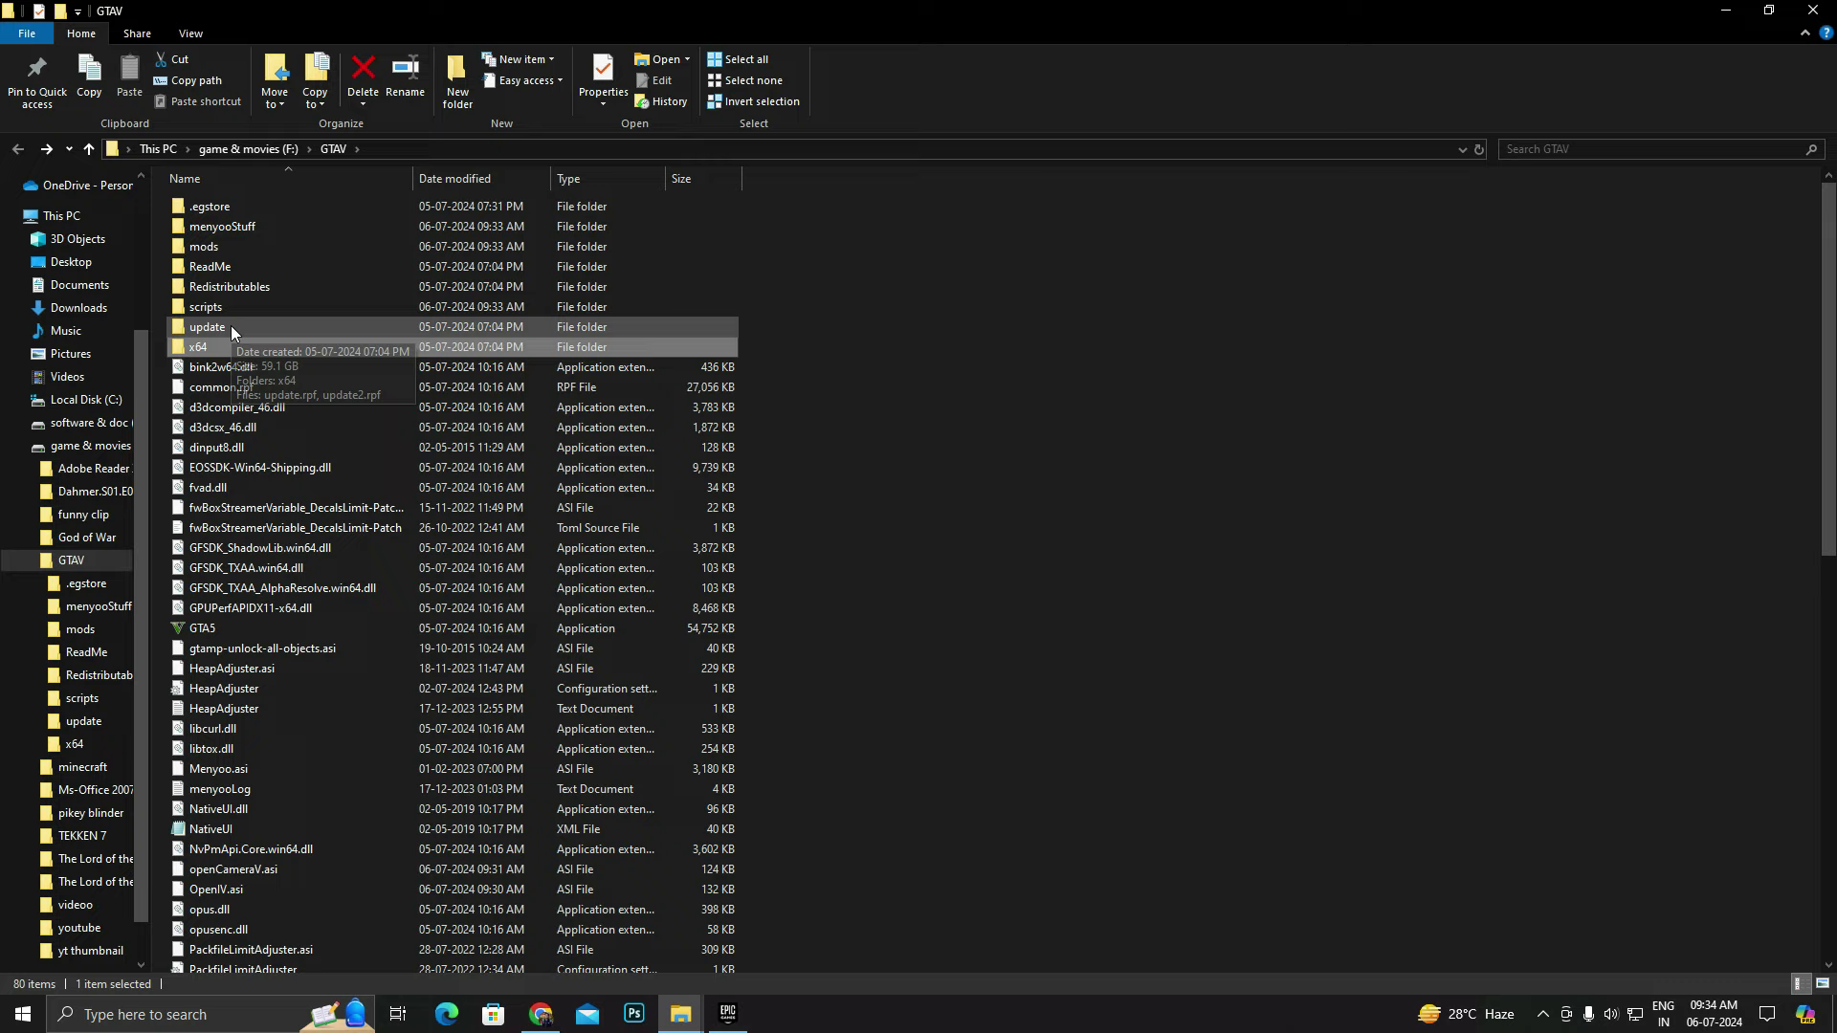
double_click(232, 326)
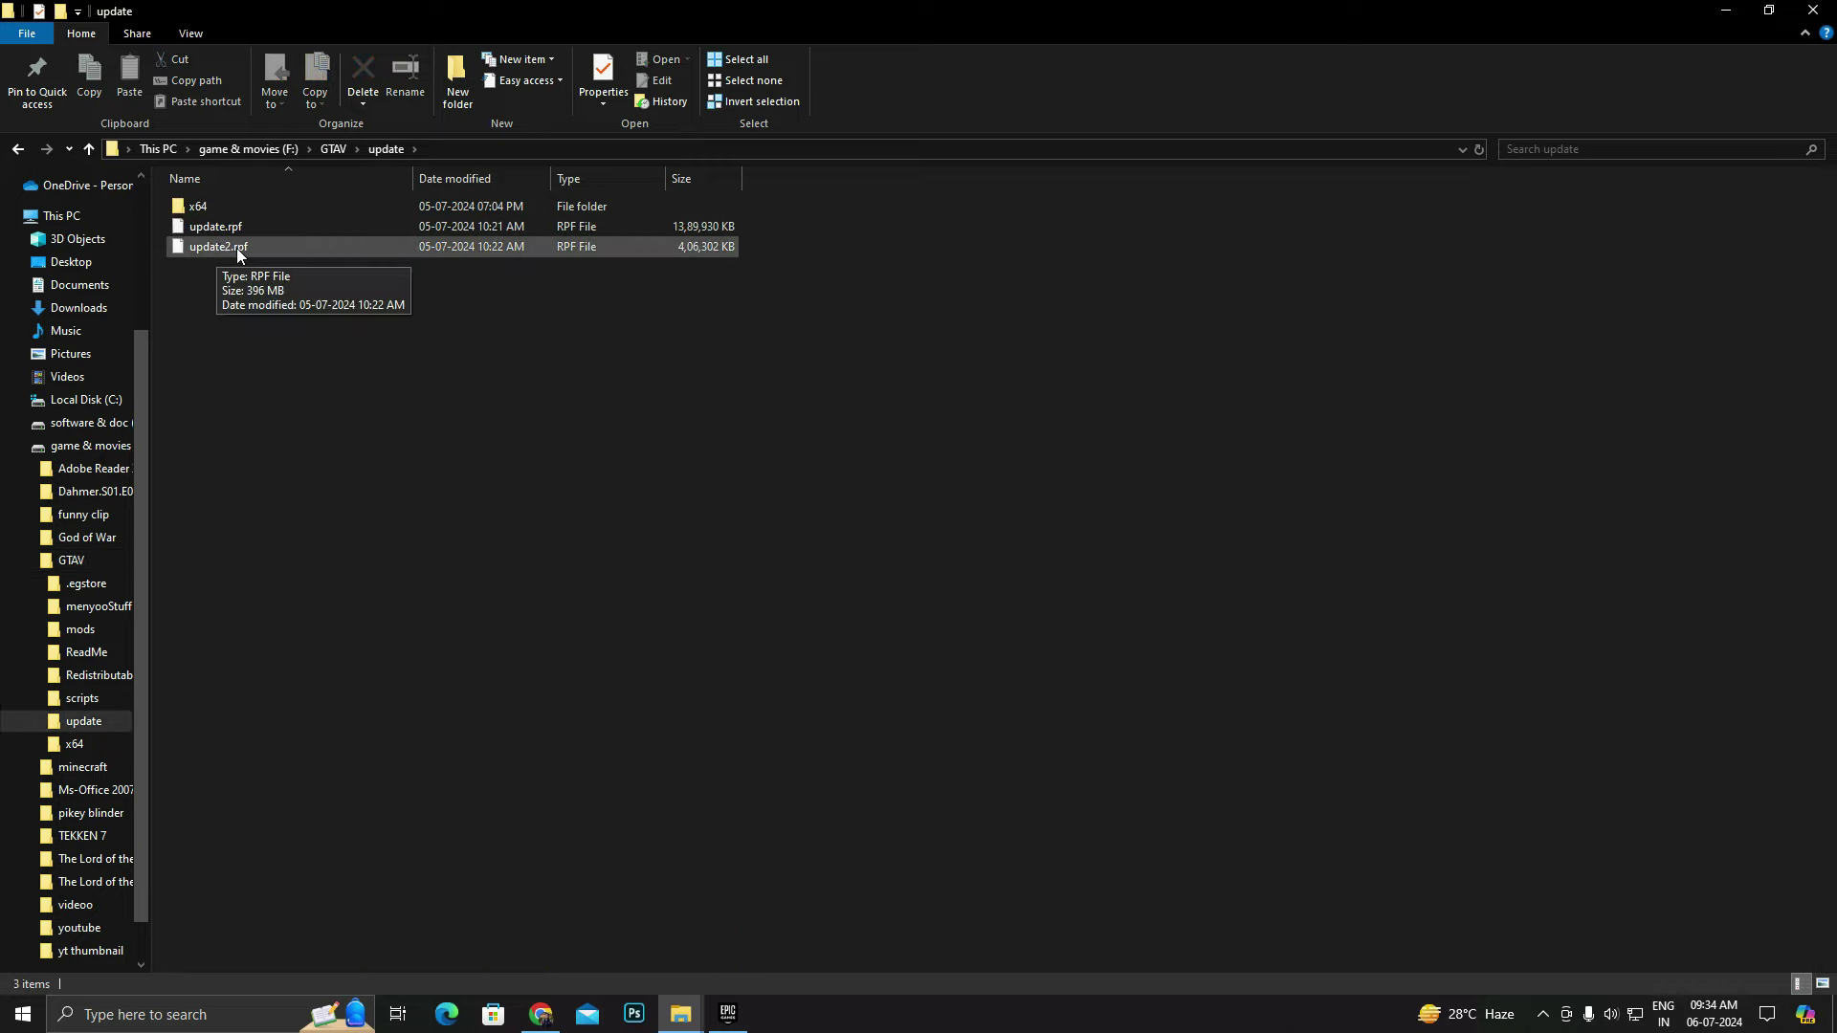
left_click(235, 247)
right_click(234, 244)
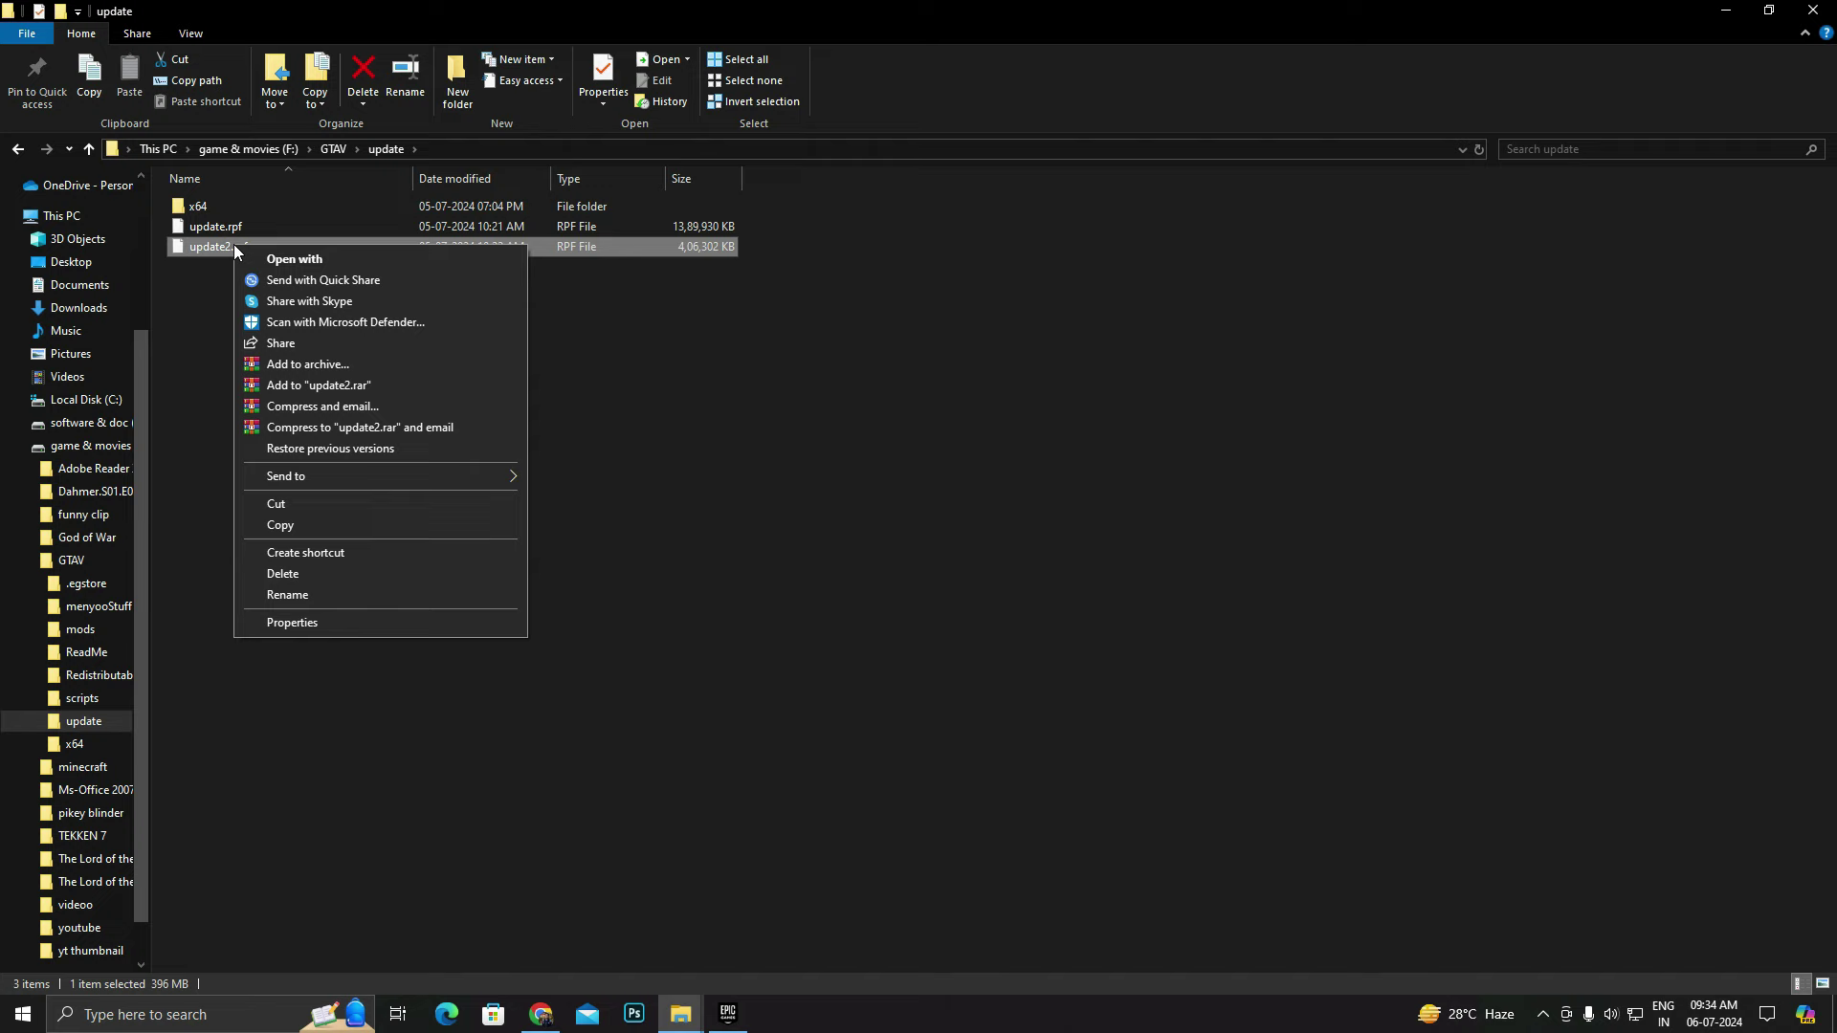
left_click(279, 525)
left_click(18, 149)
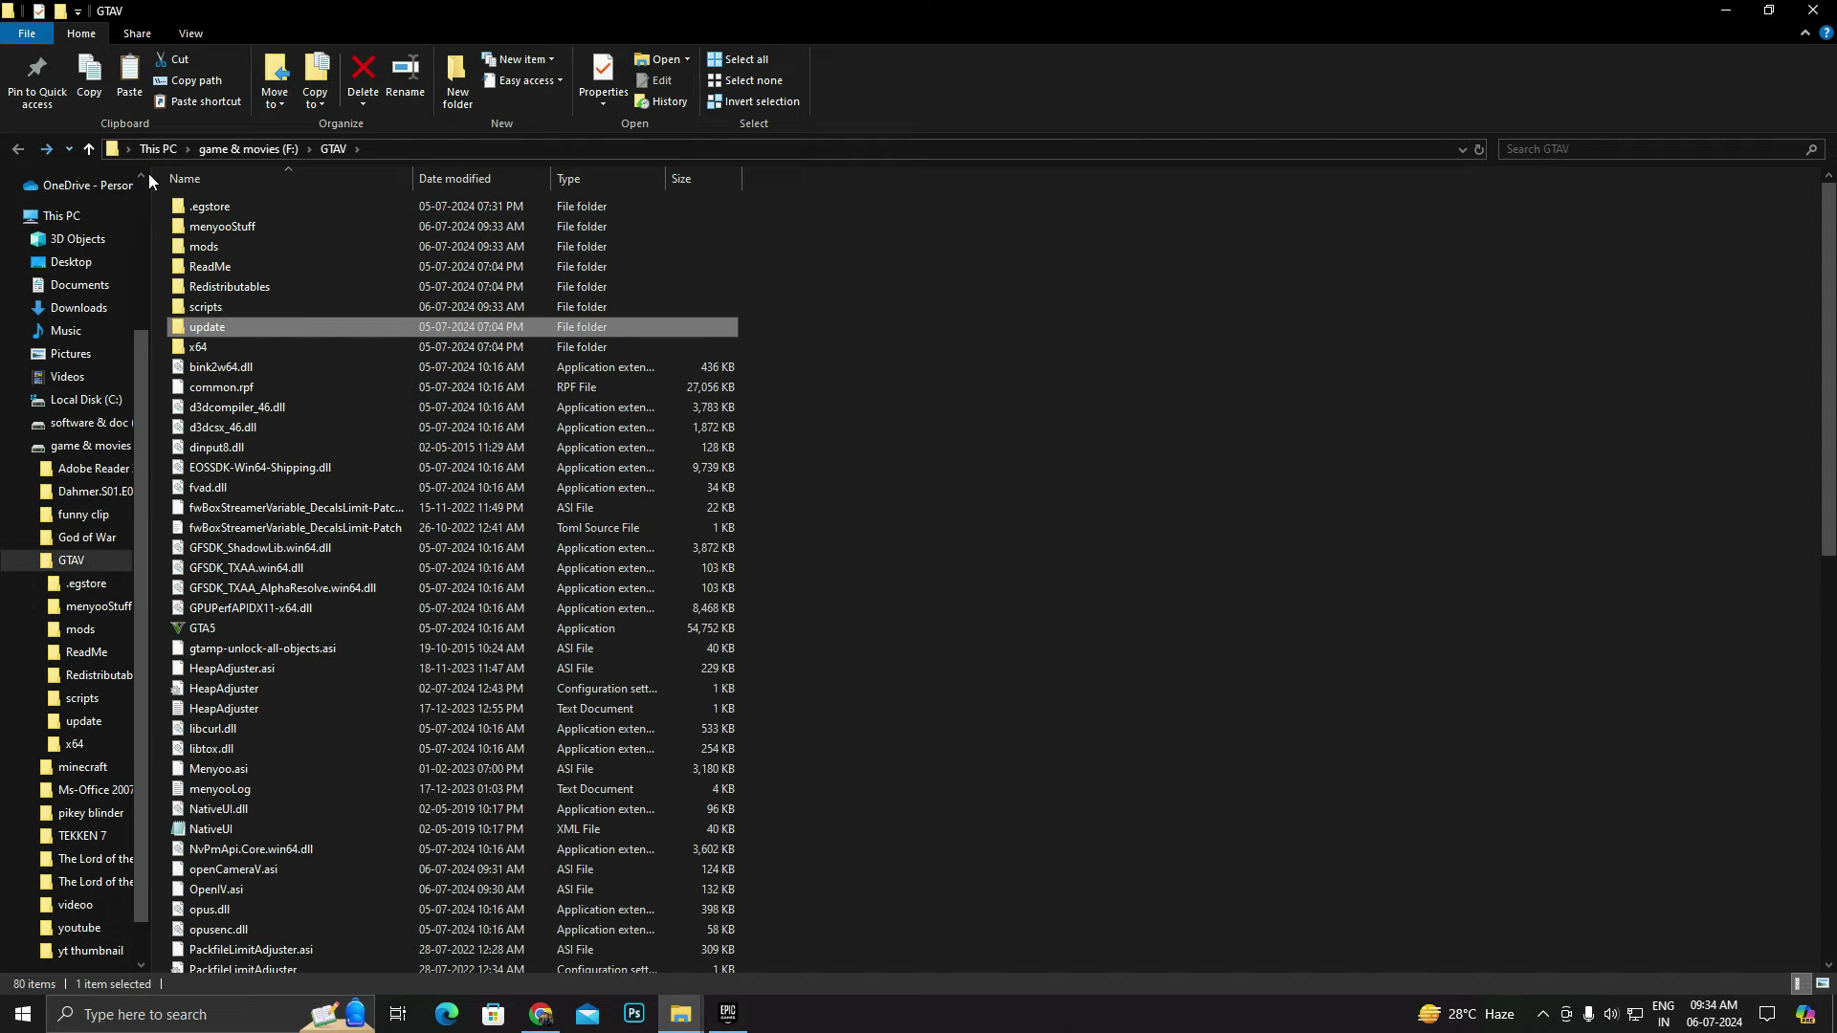
double_click(206, 246)
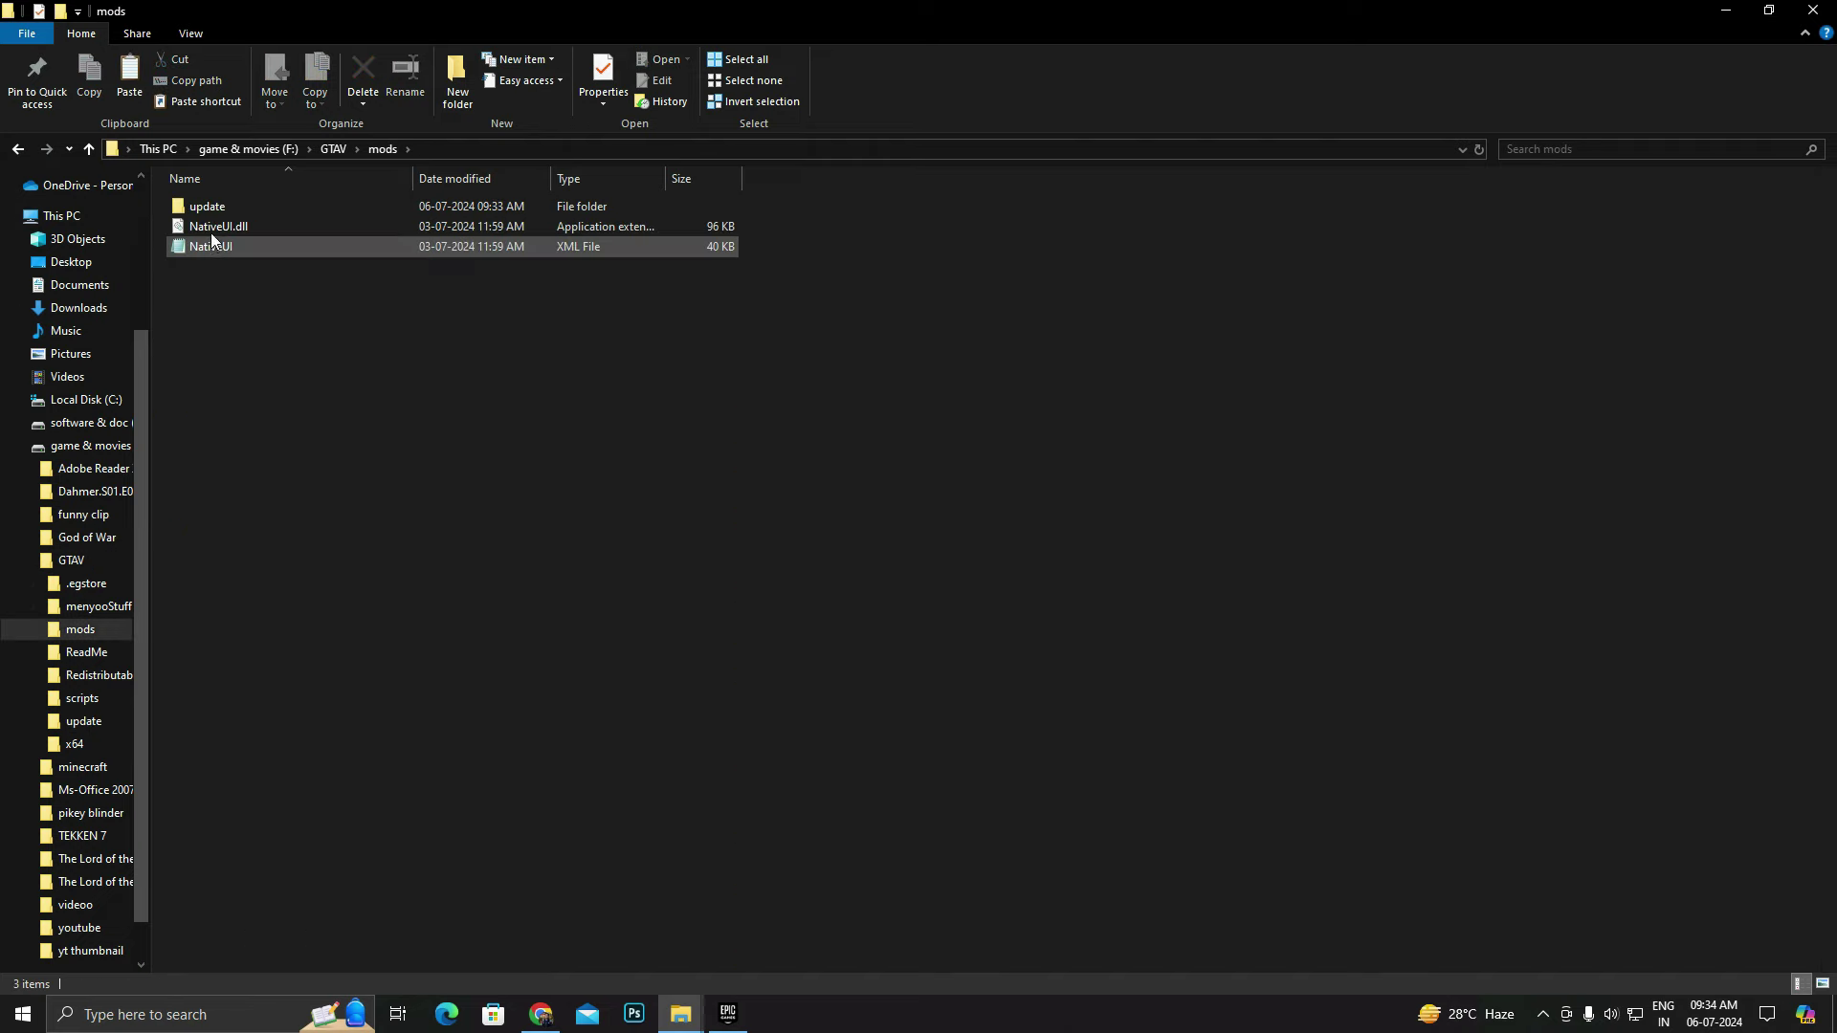
double_click(210, 208)
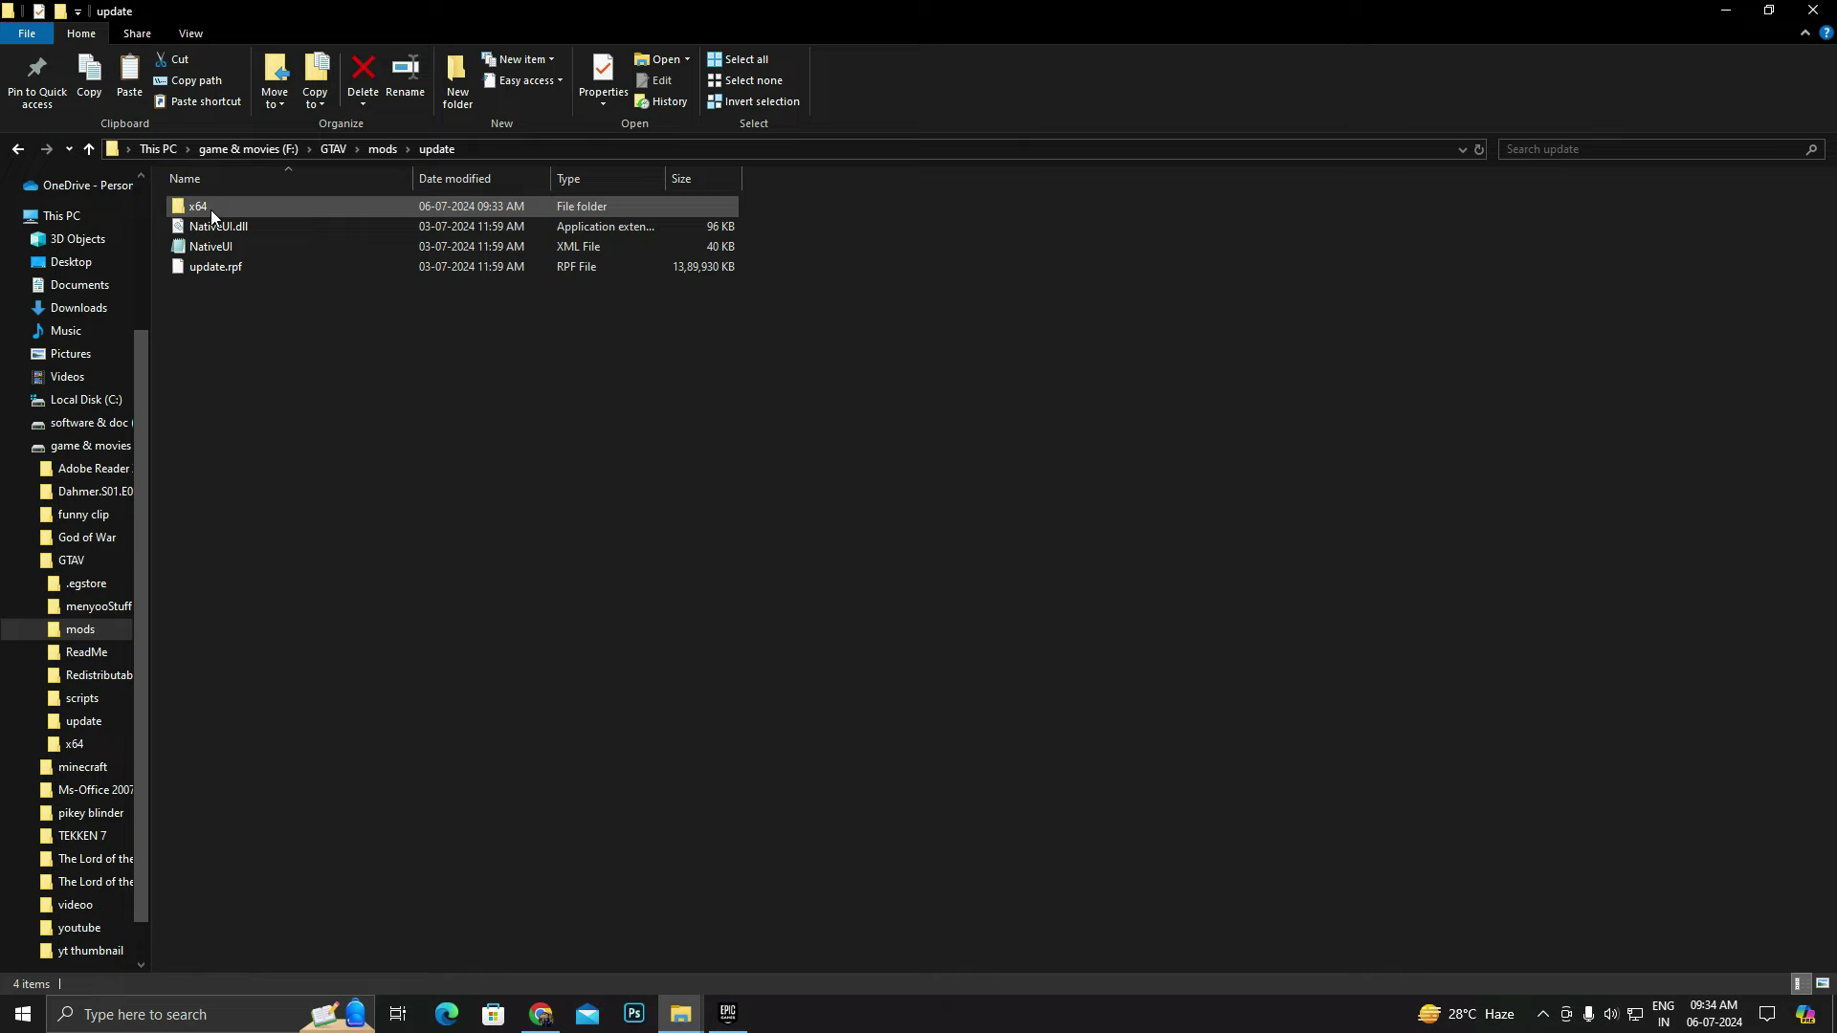
right_click(275, 349)
left_click(337, 479)
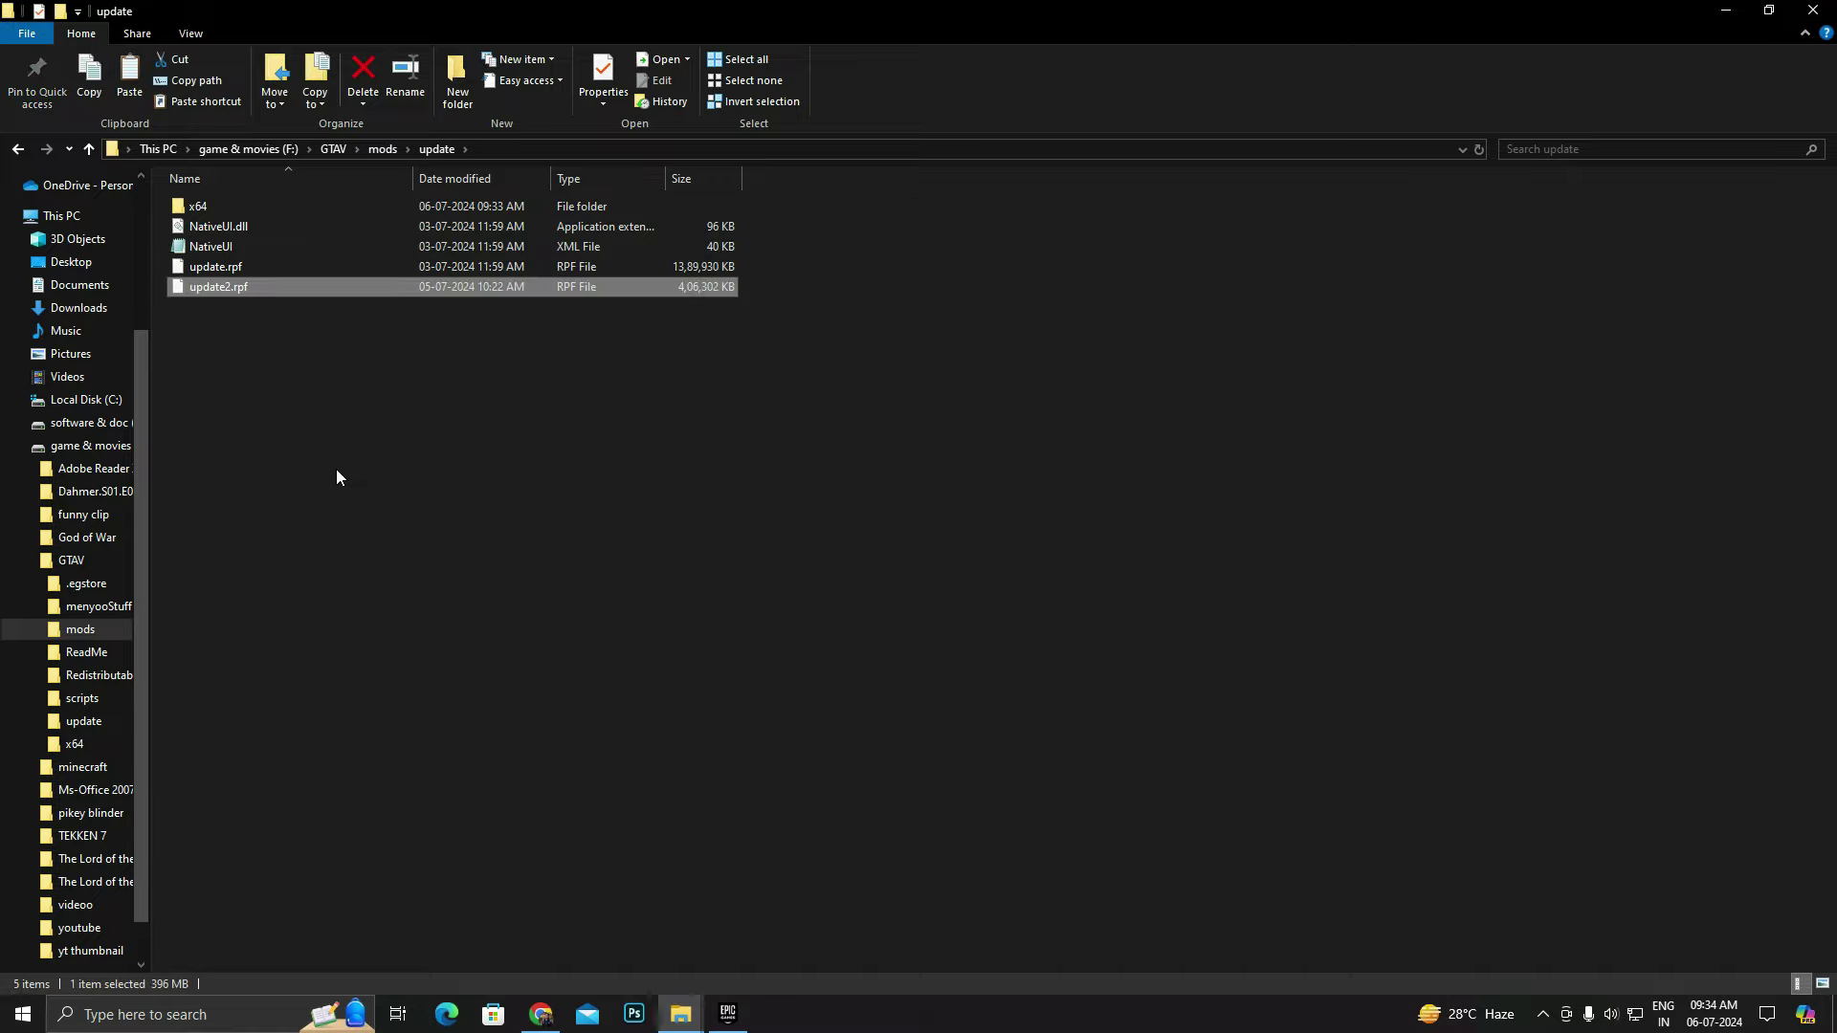
left_click(338, 471)
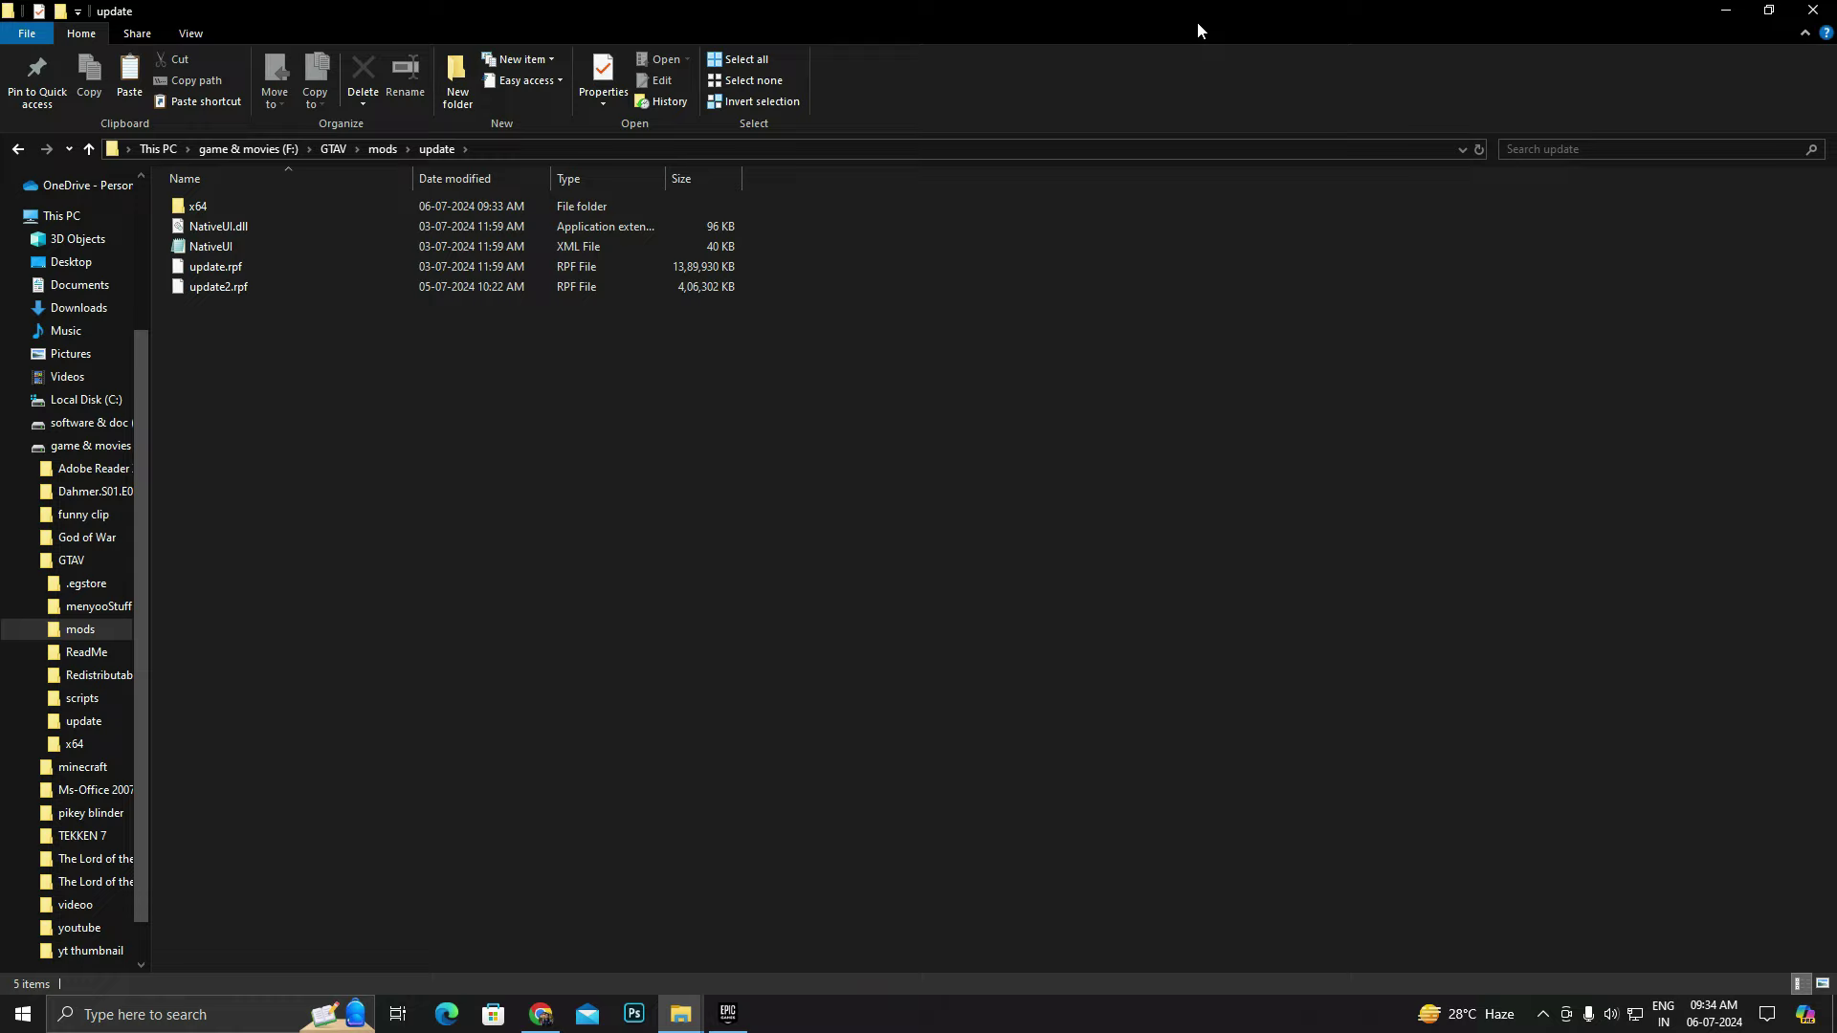
left_click_drag(1230, 9, 991, 122)
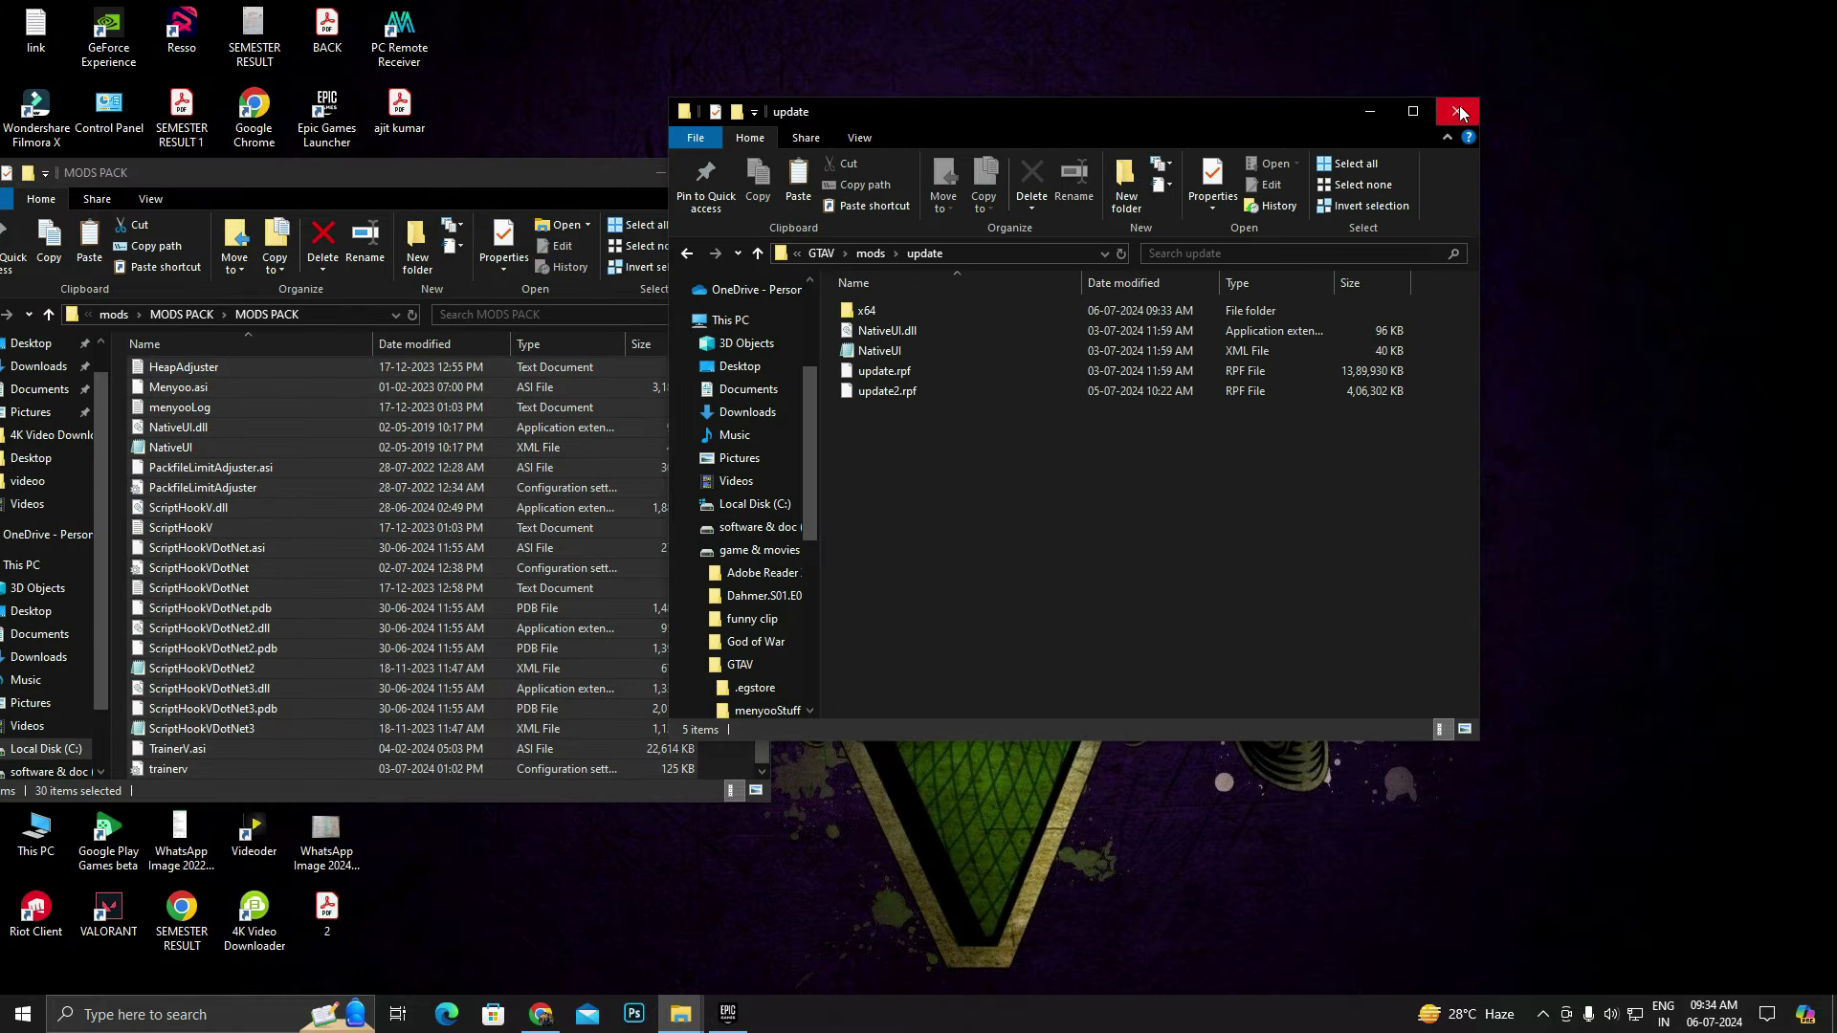
- Close the update and MODS PACK folder windows and show the Downloads folder in a maximized File Explorer window
left_click(1565, 121)
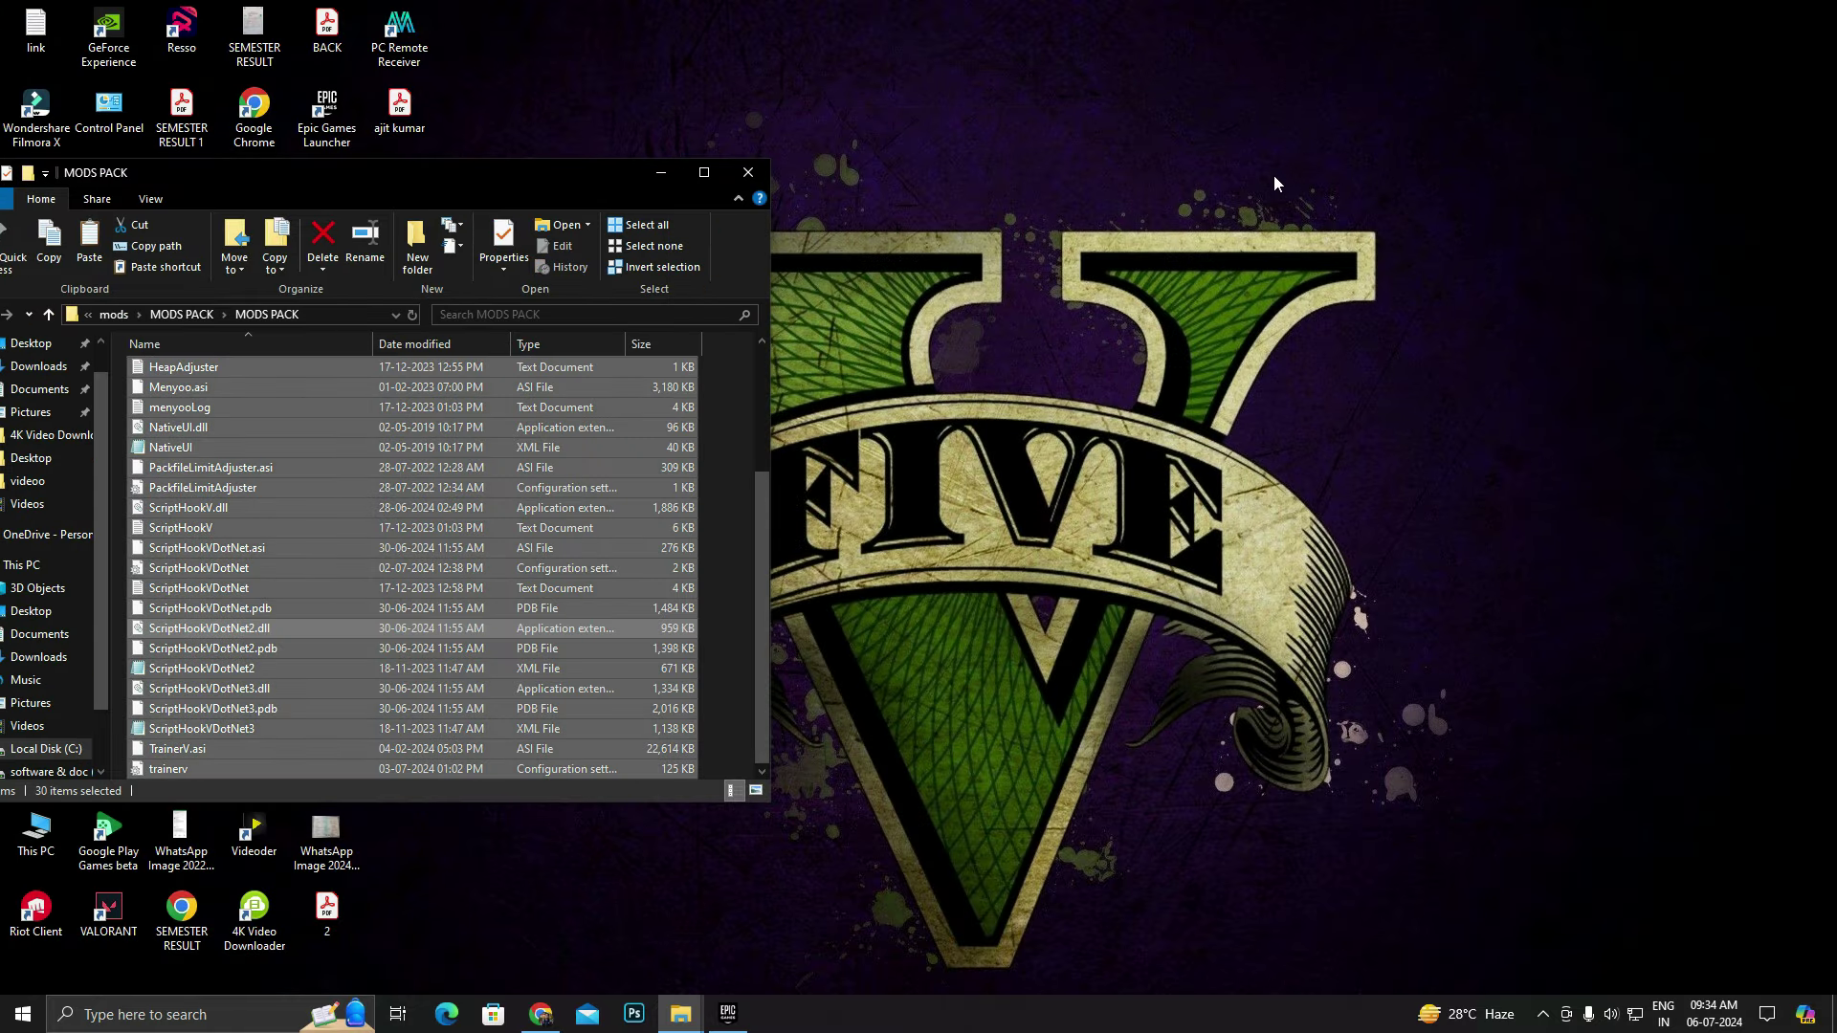
left_click(748, 173)
left_click(682, 1010)
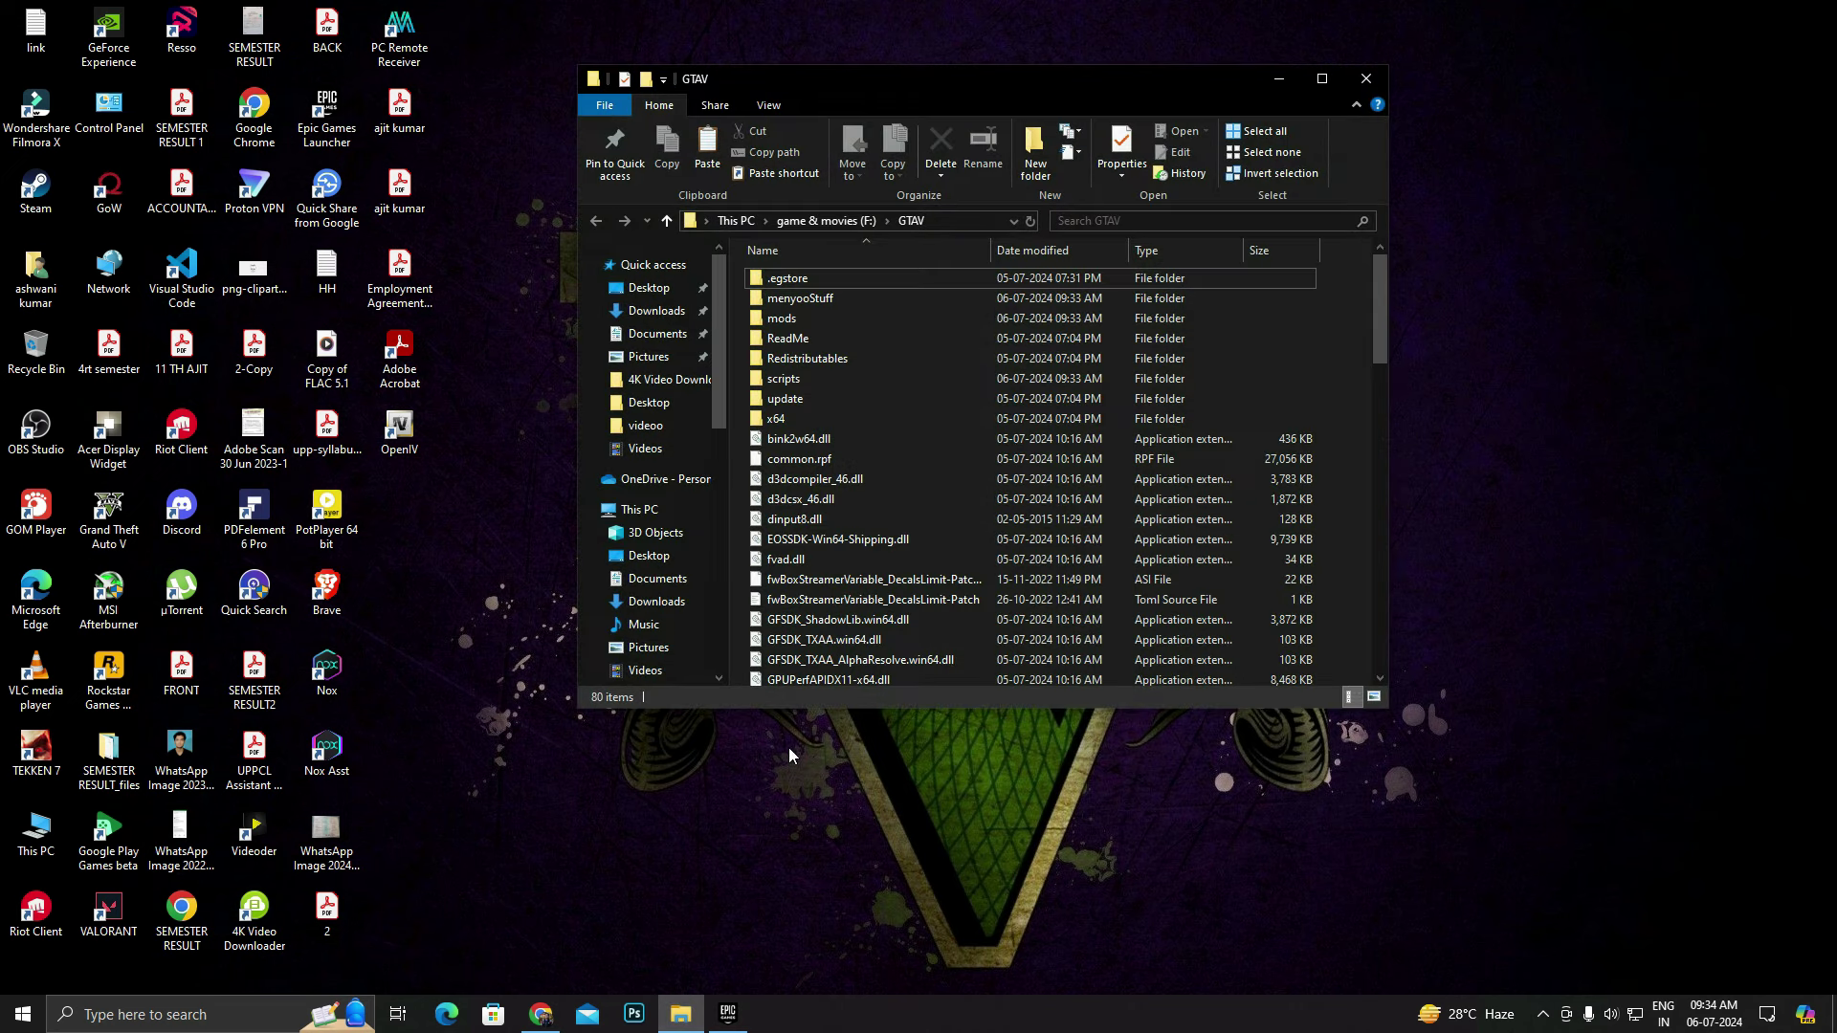
left_click(656, 311)
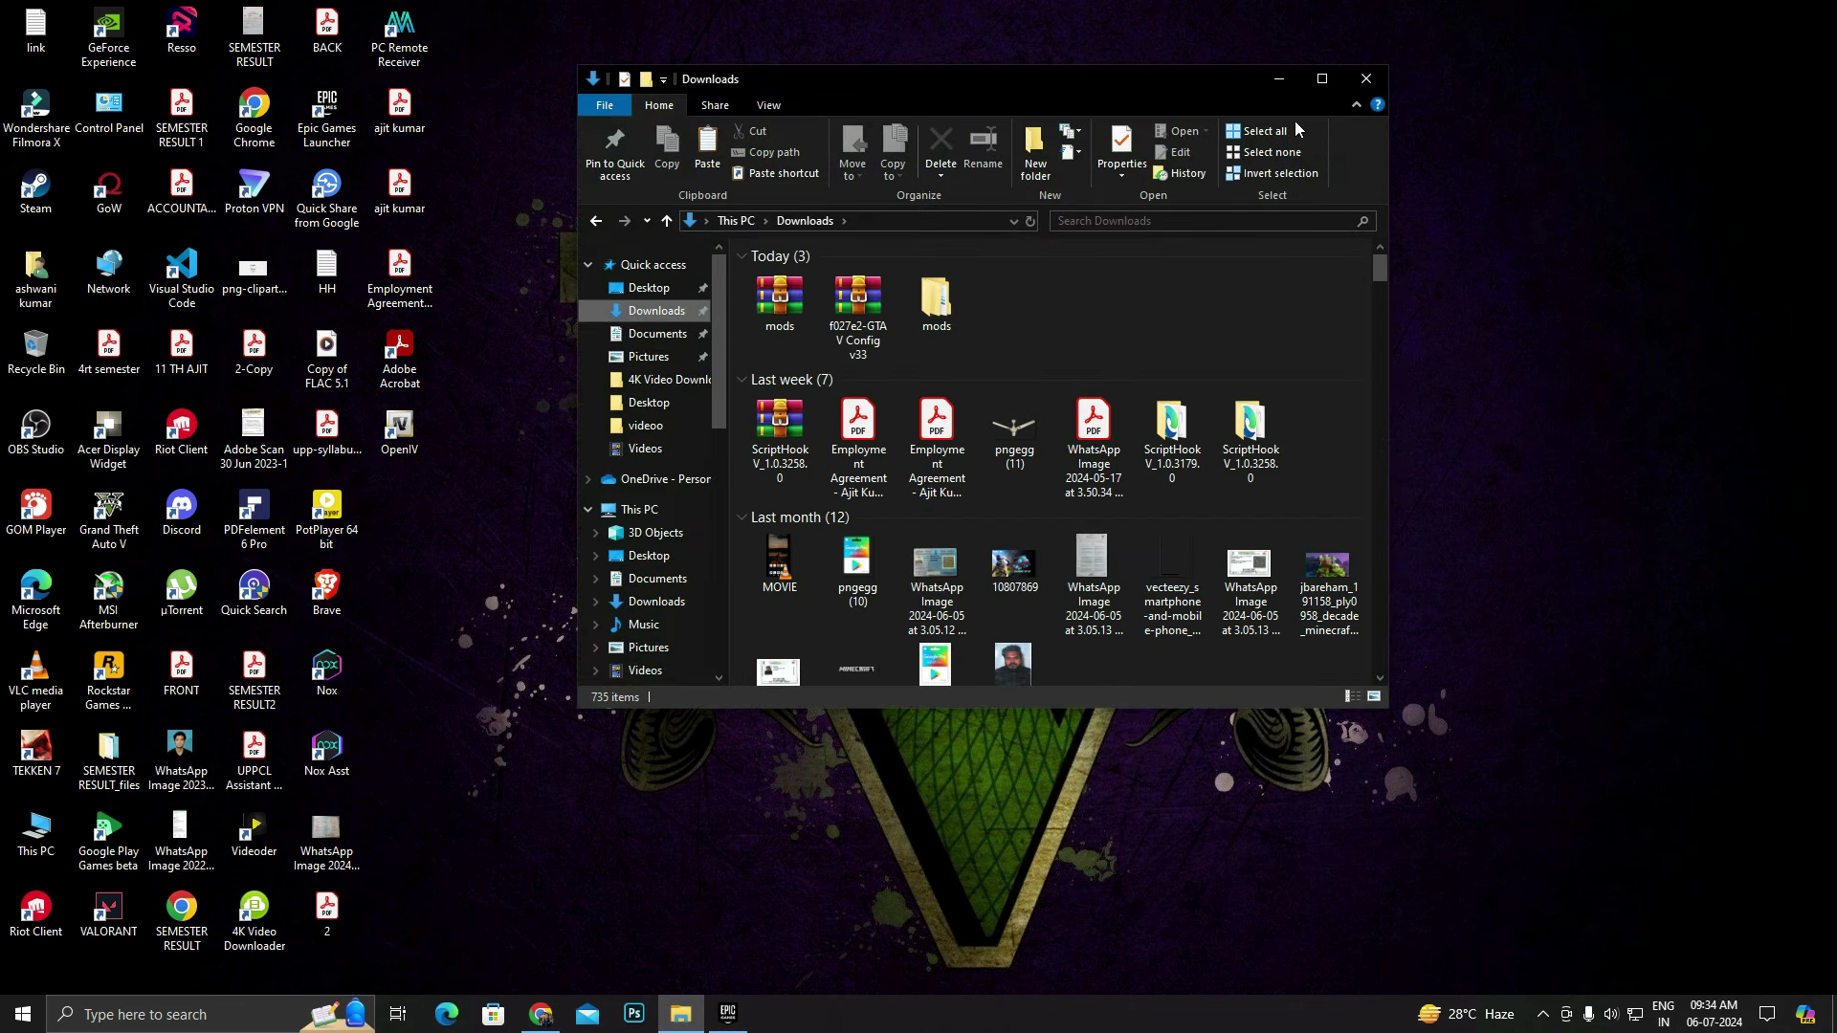
left_click(1322, 79)
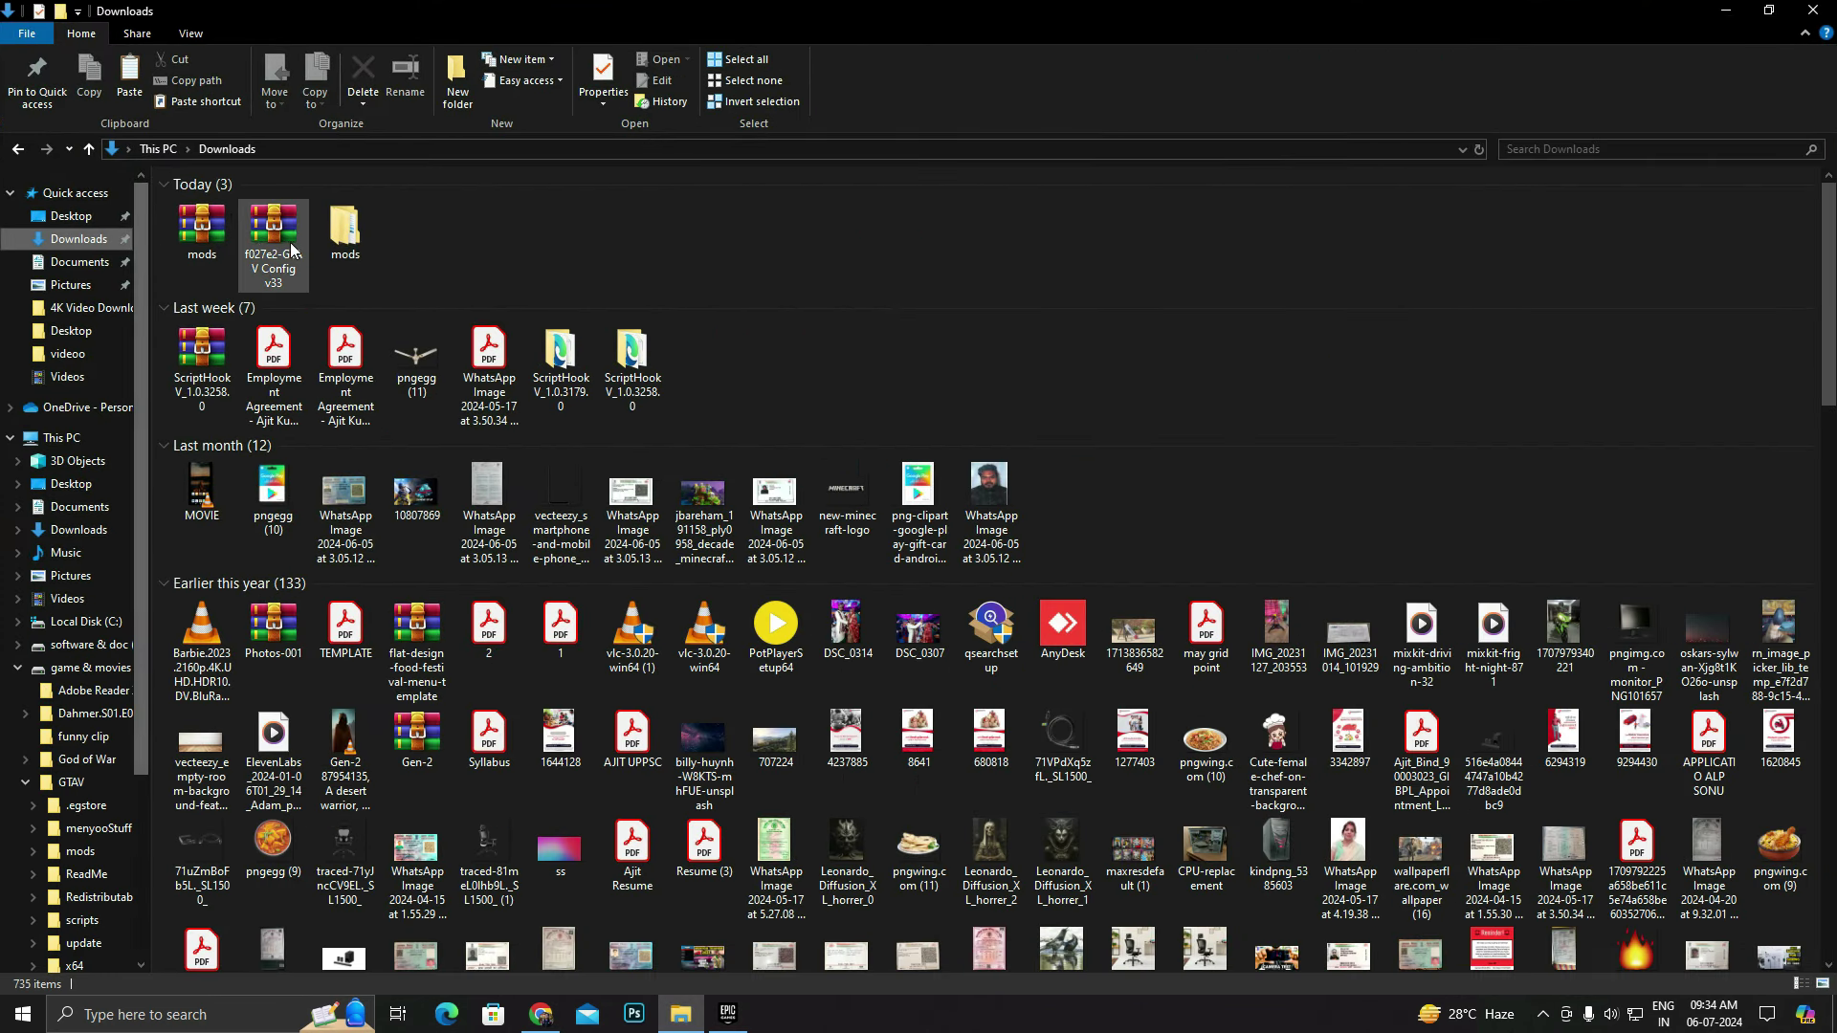
- Extract the f027e2-GTAV Config v33 archive into its own folder in Downloads
double_click(276, 239)
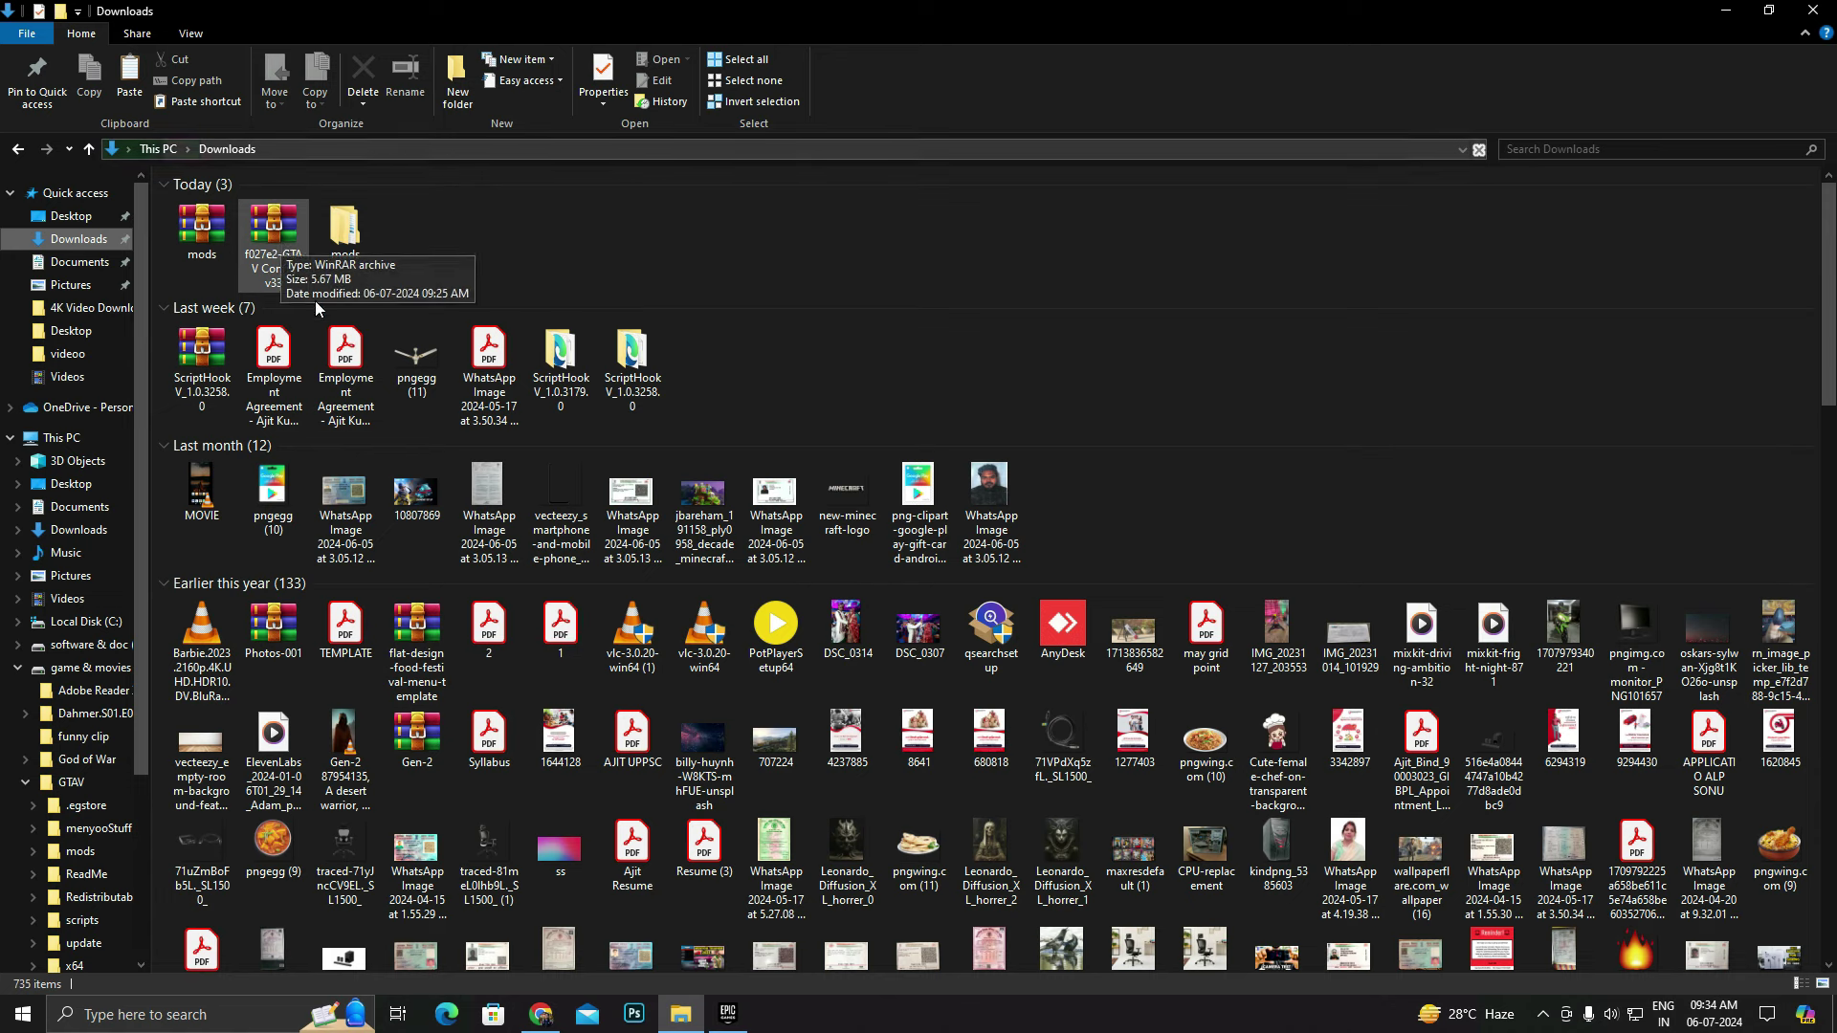
right_click(276, 239)
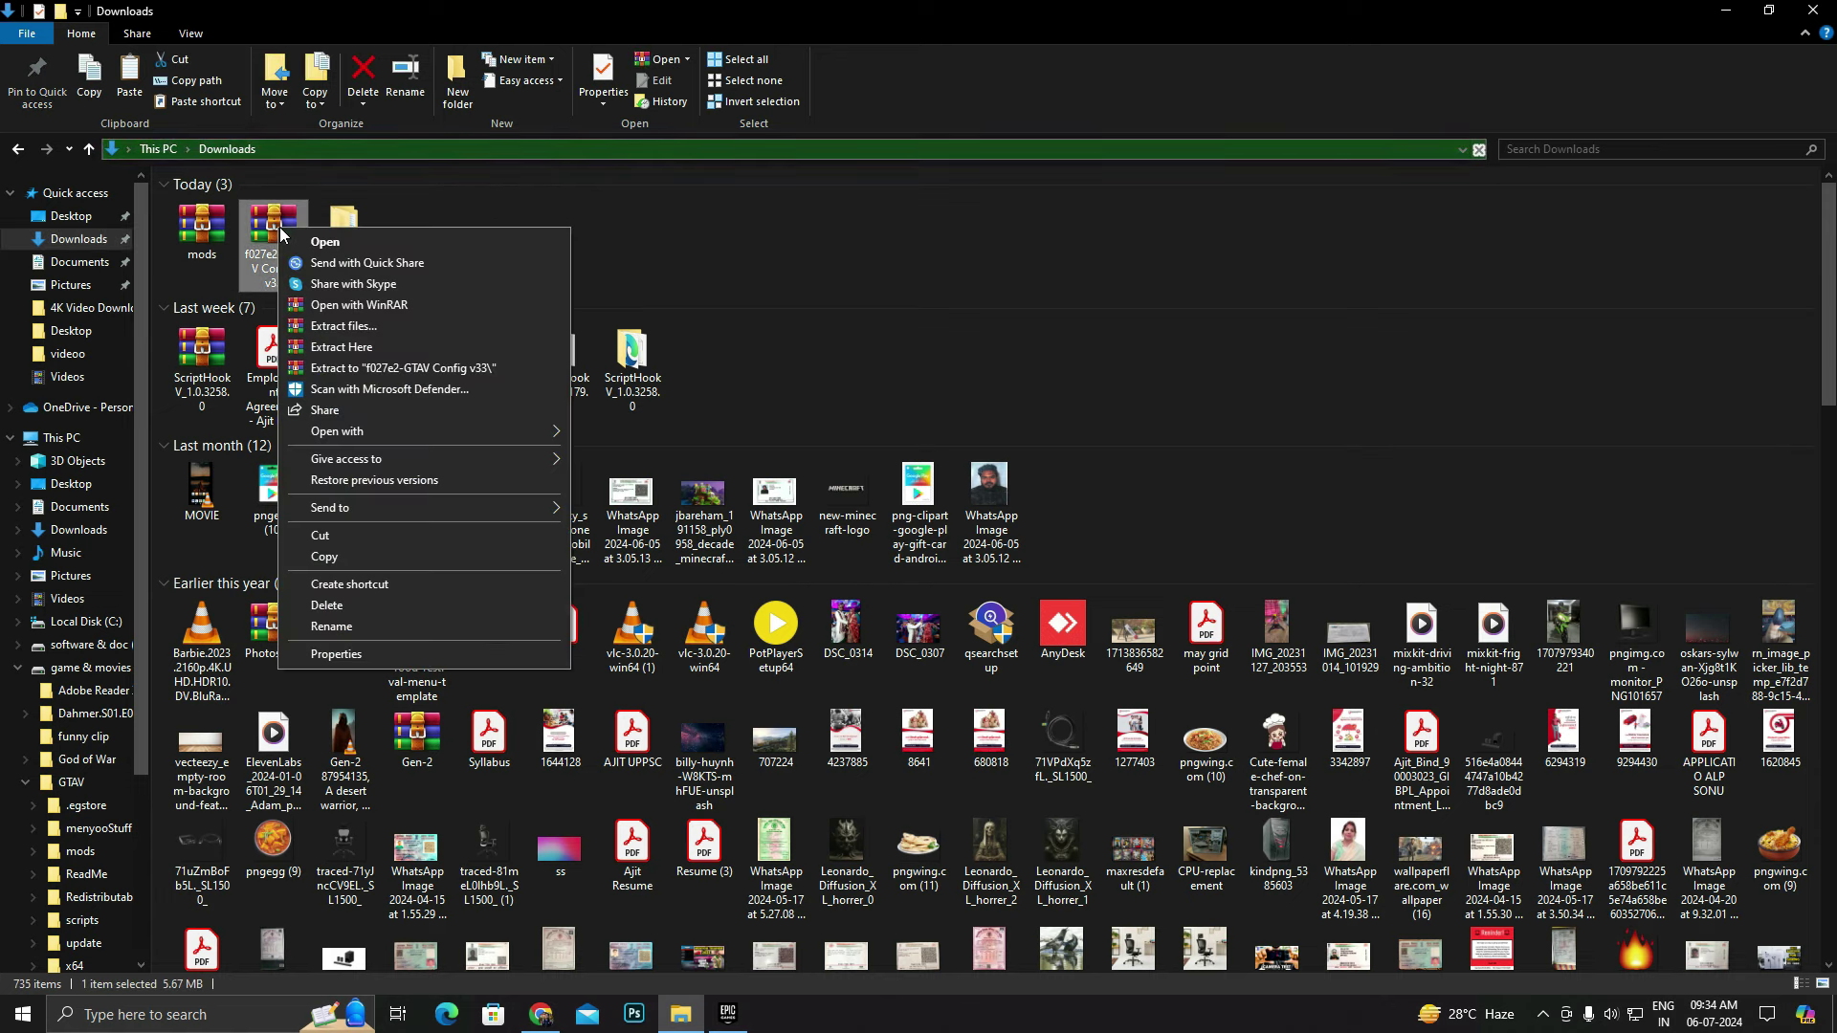
left_click(356, 329)
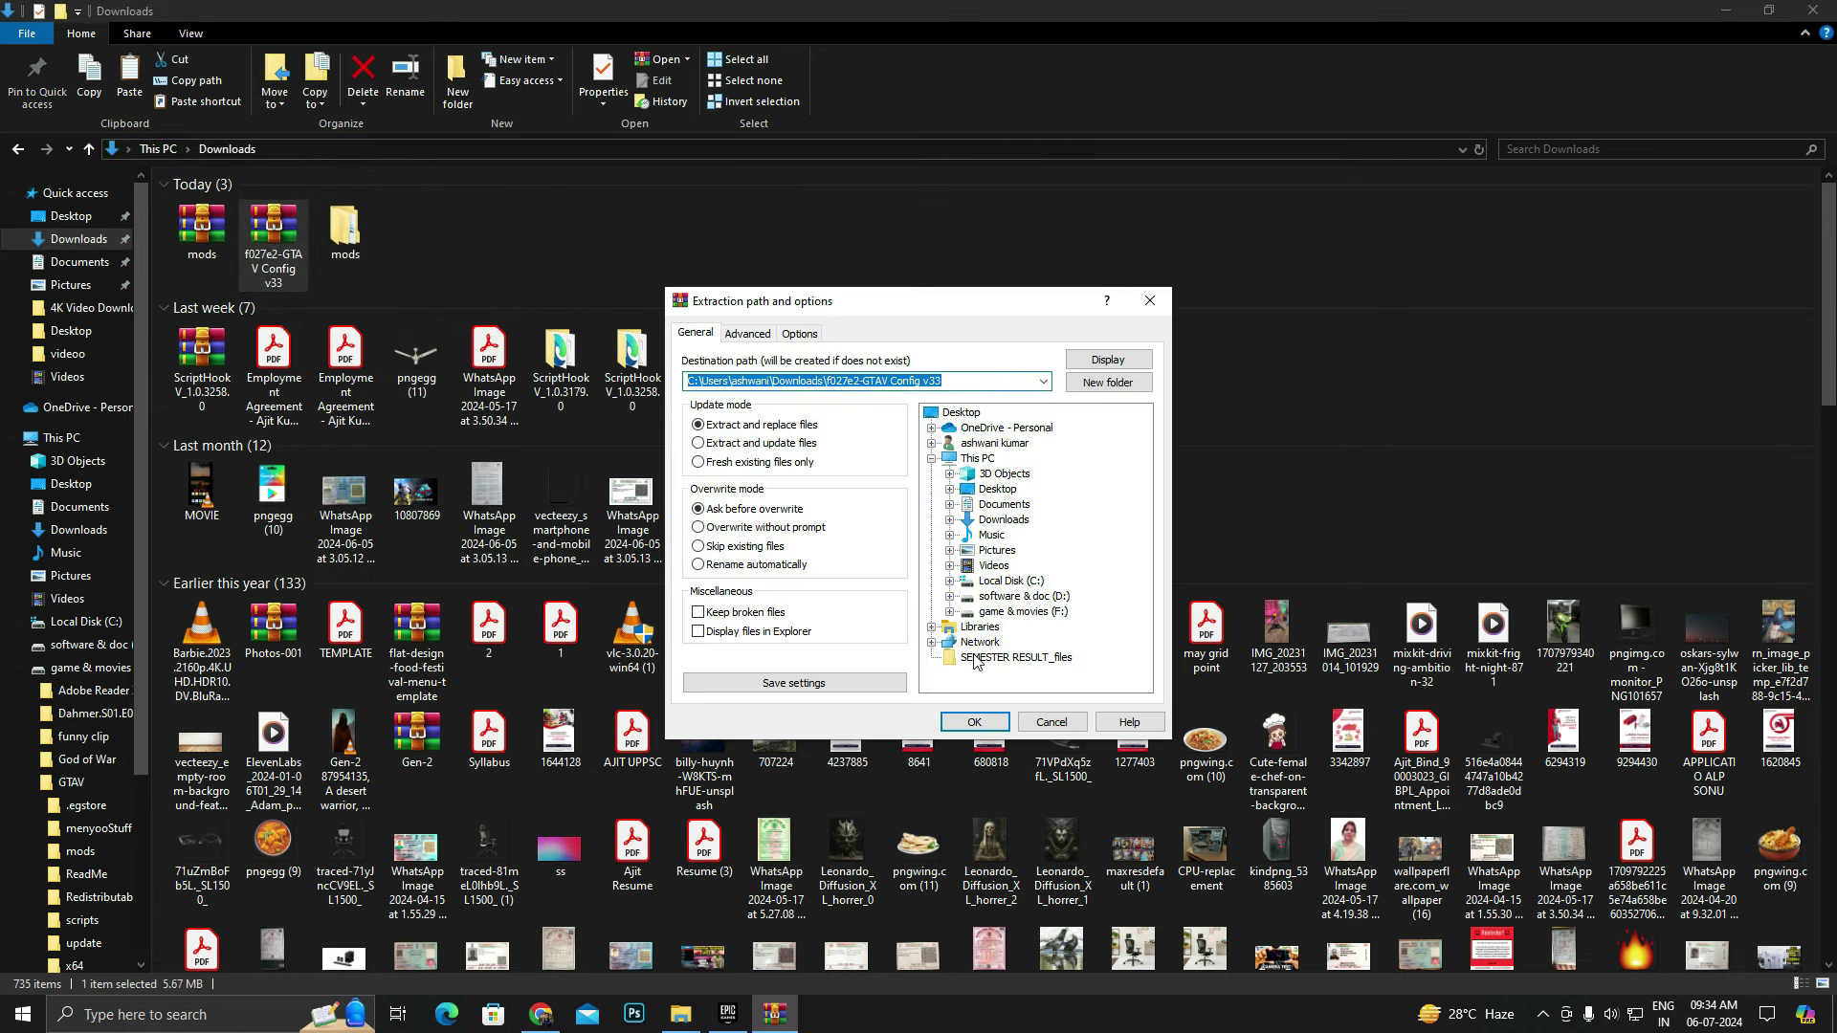
left_click(972, 722)
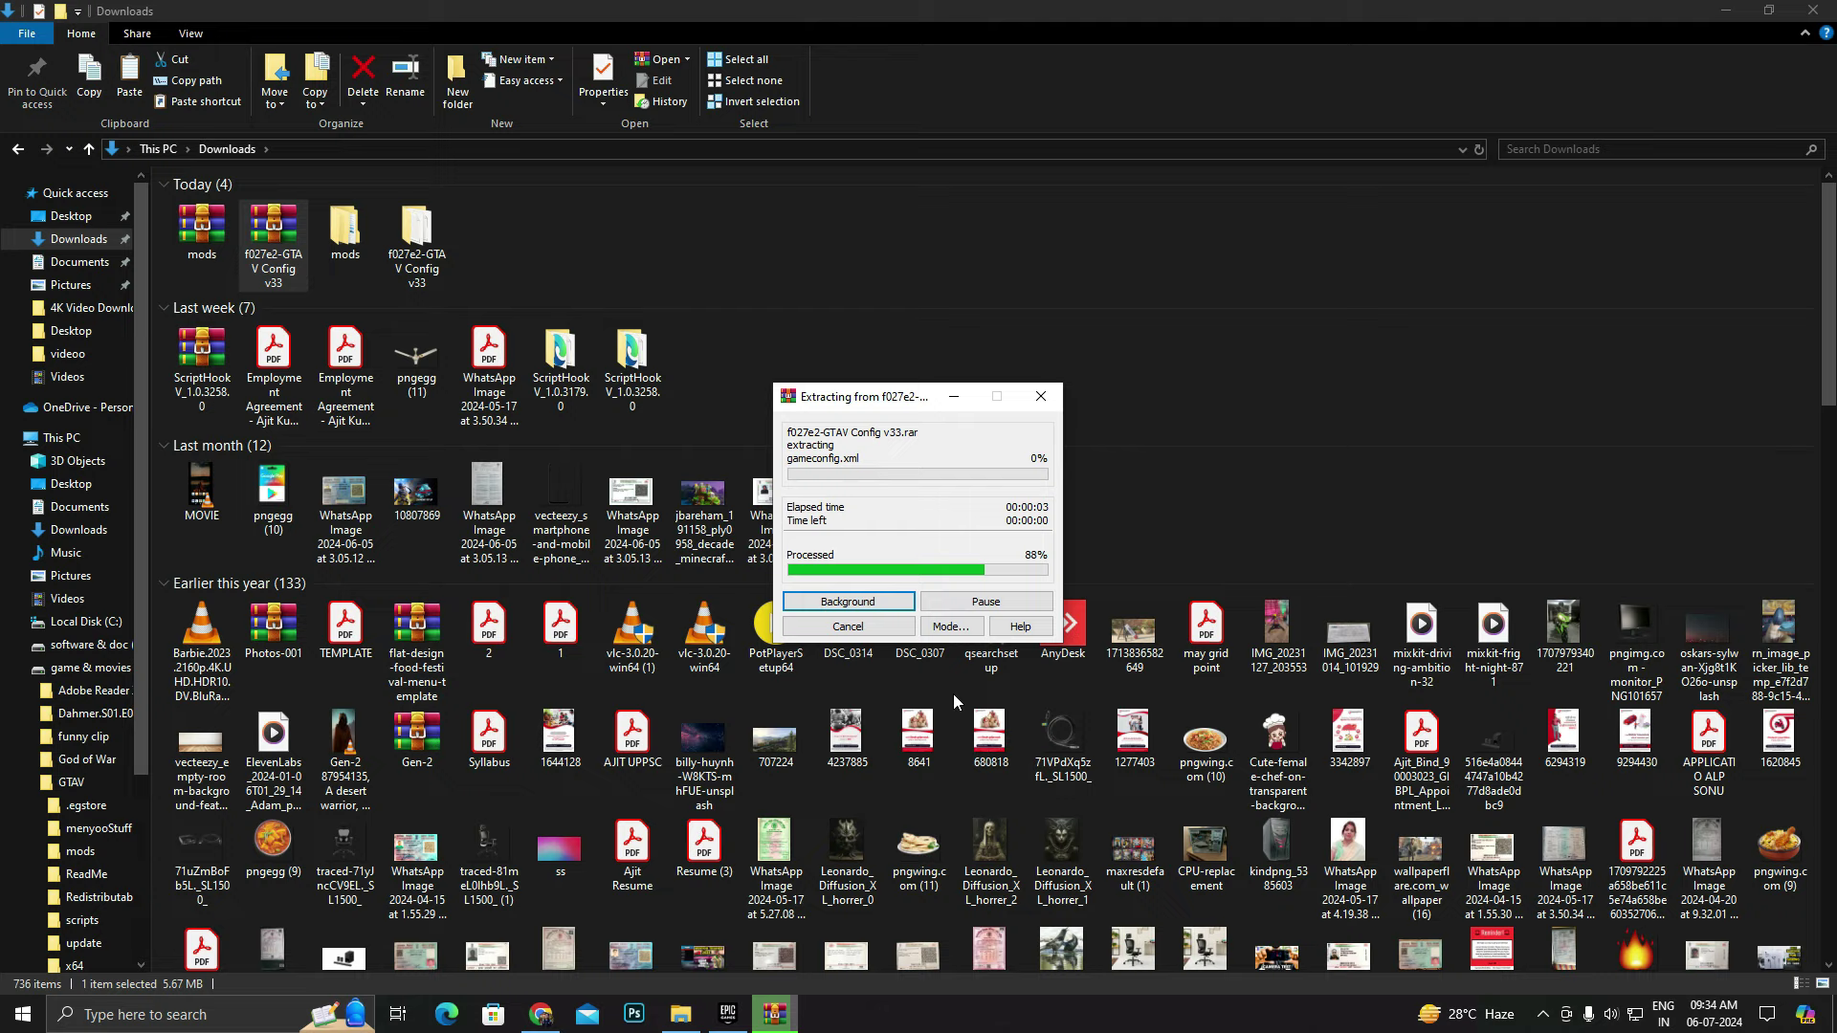
left_click(737, 244)
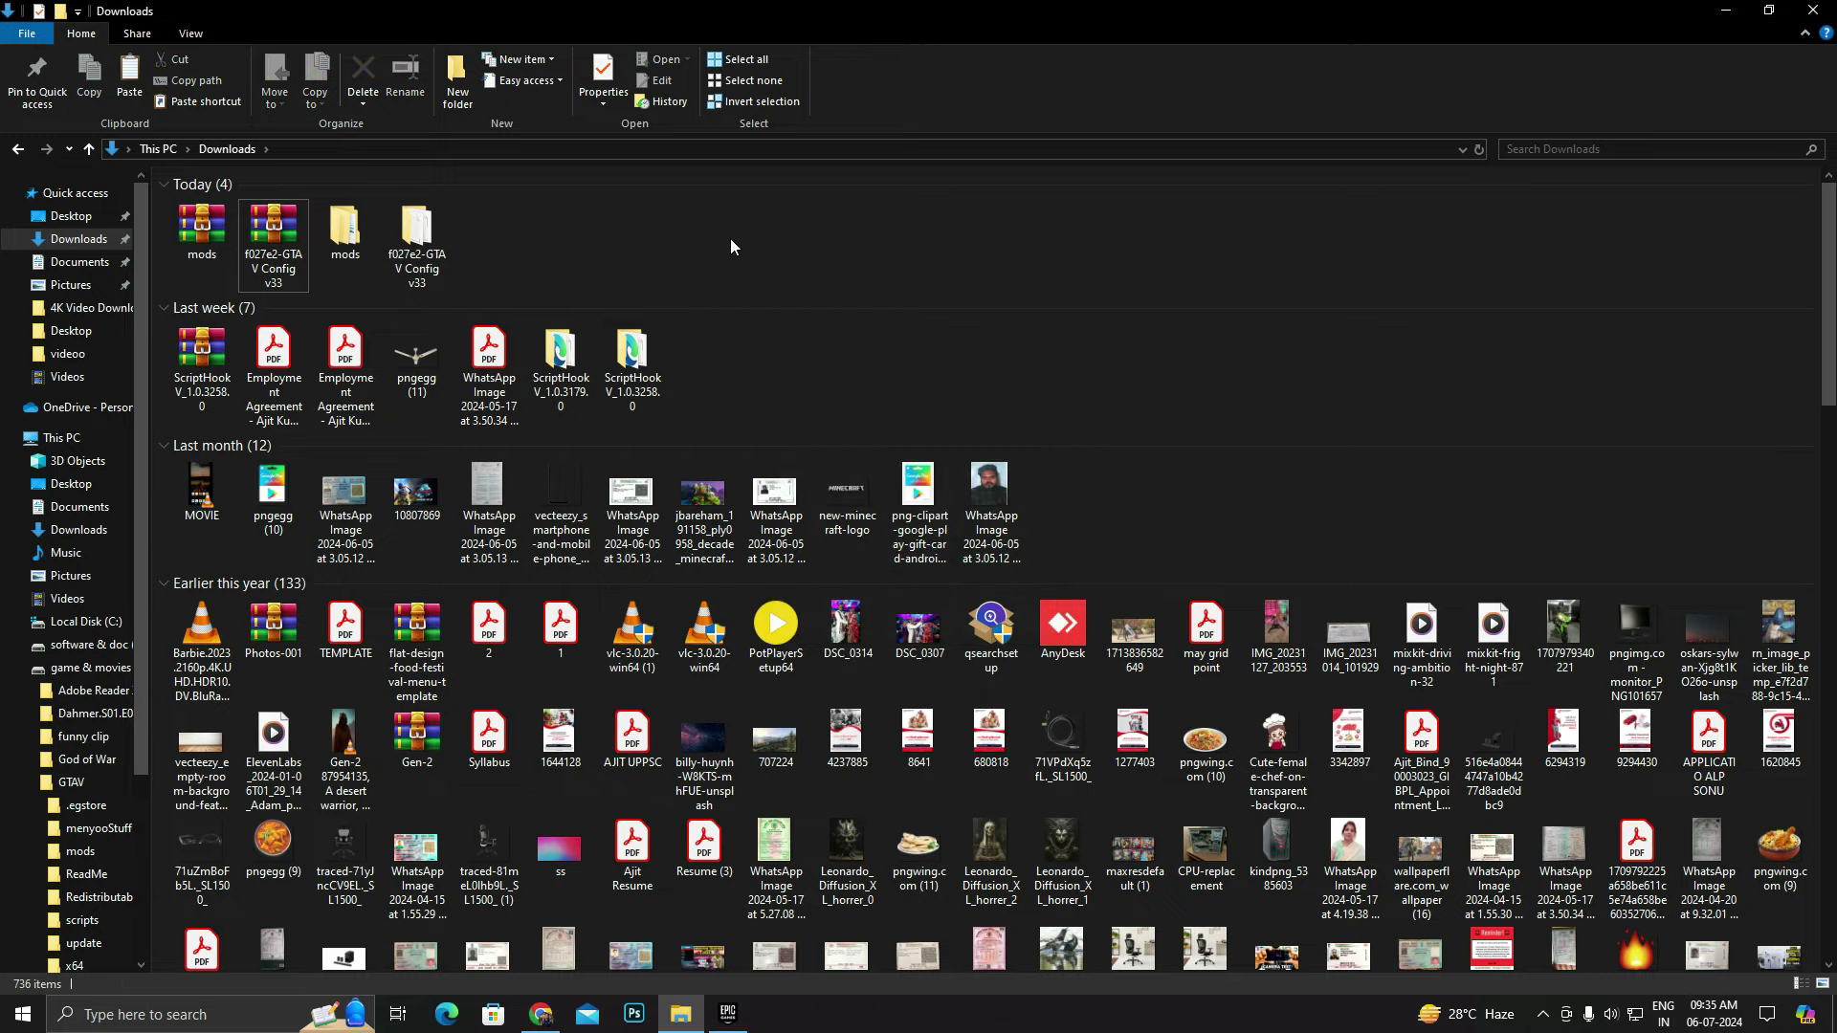
- Examine the extracted config package down to Gta Config v33 for v 1.0.3258\For More Mods\Stock Traffic (Means Gta base)
double_click(428, 241)
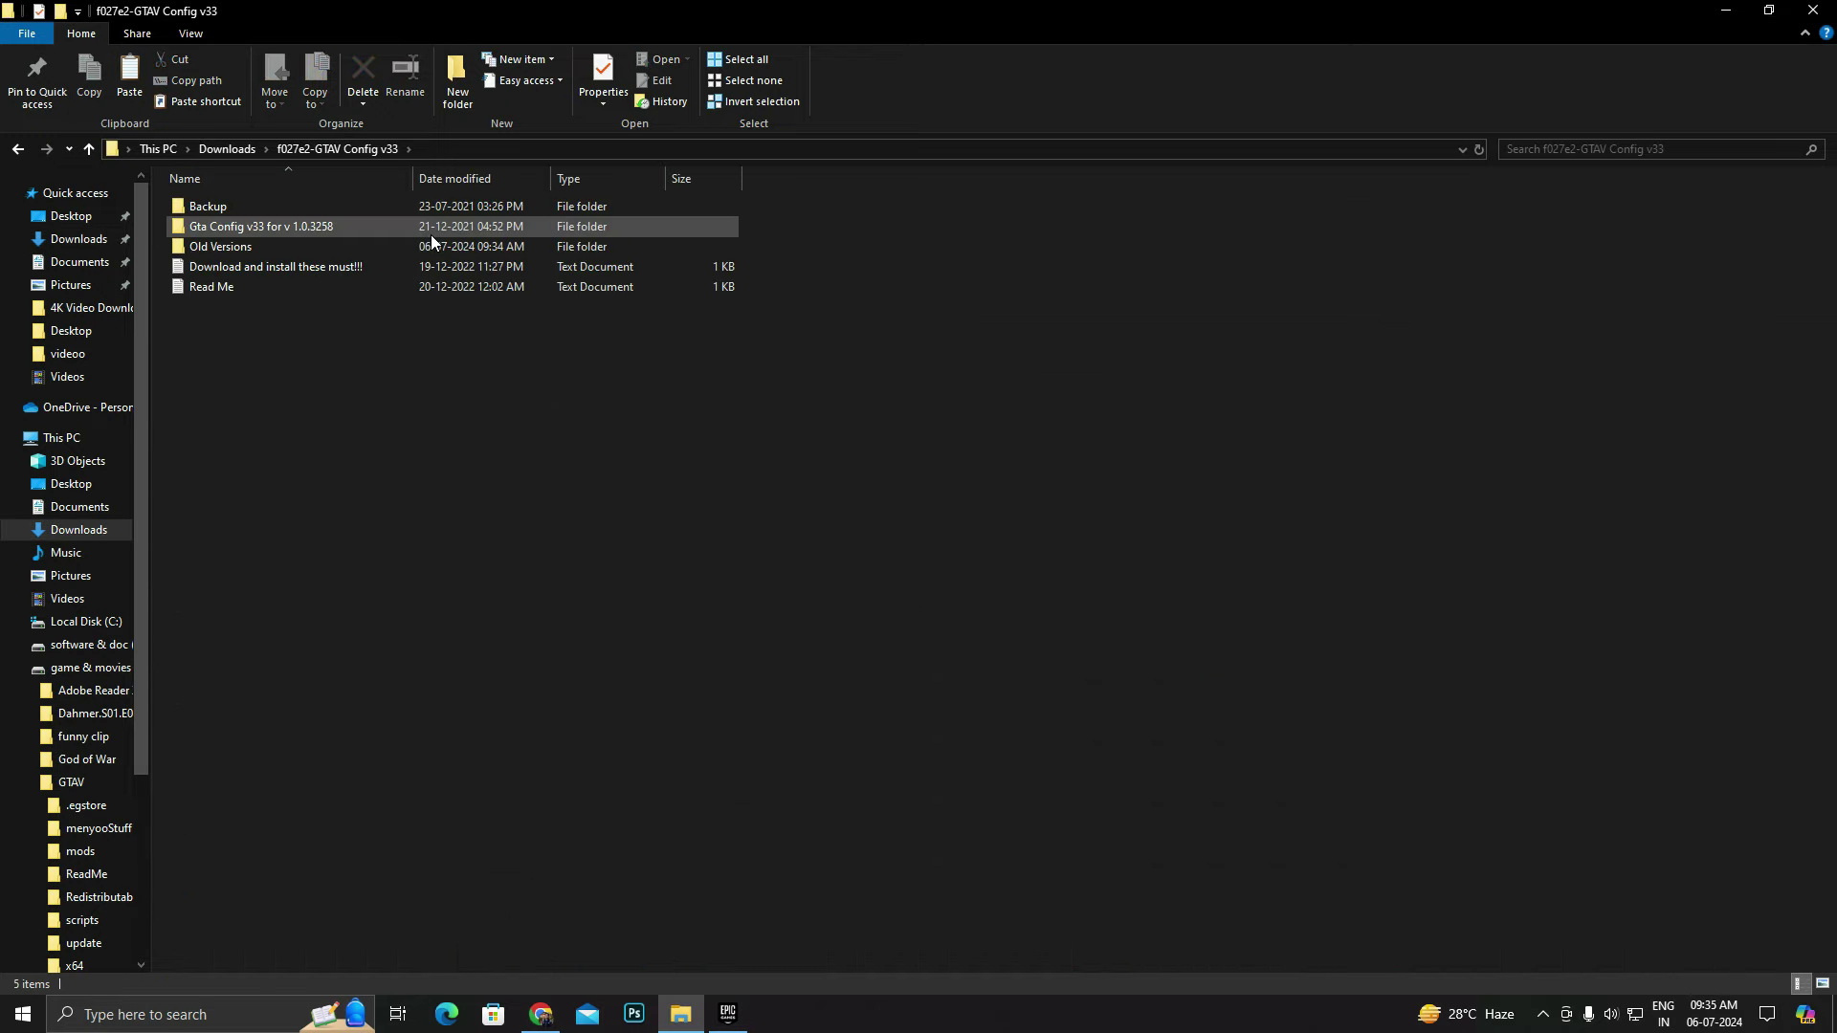
double_click(278, 223)
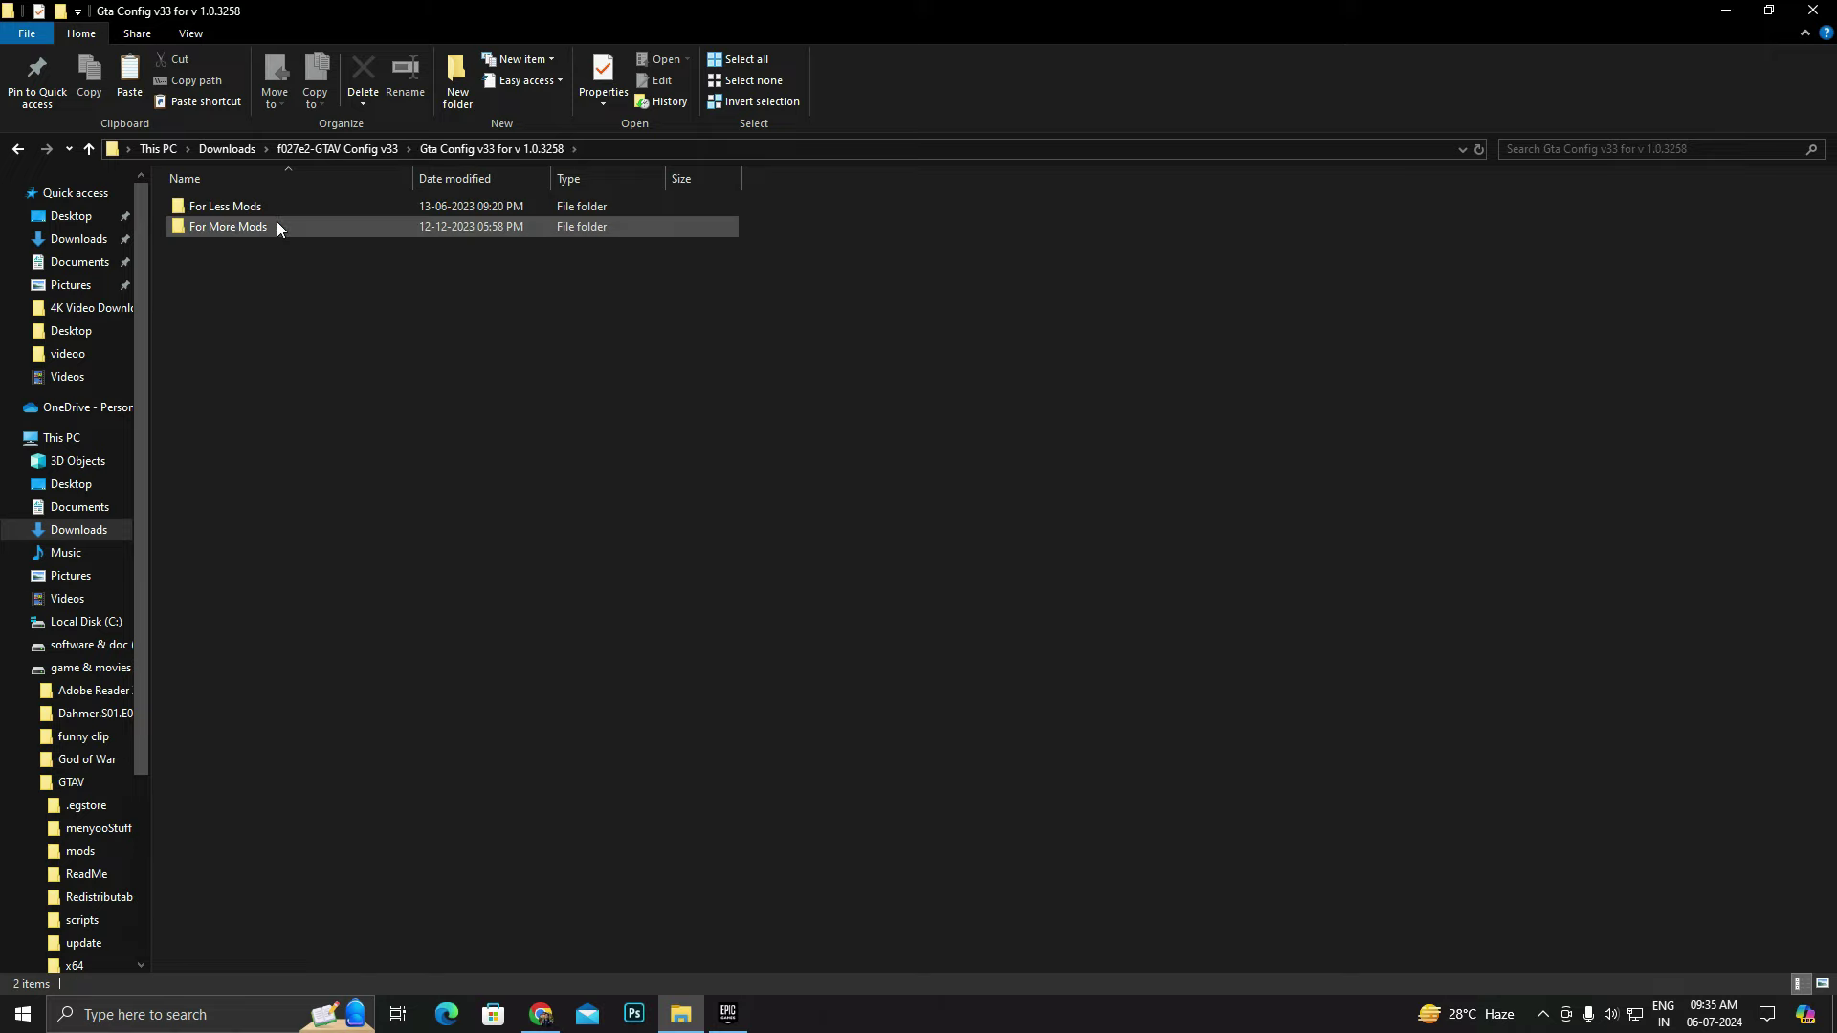
double_click(243, 226)
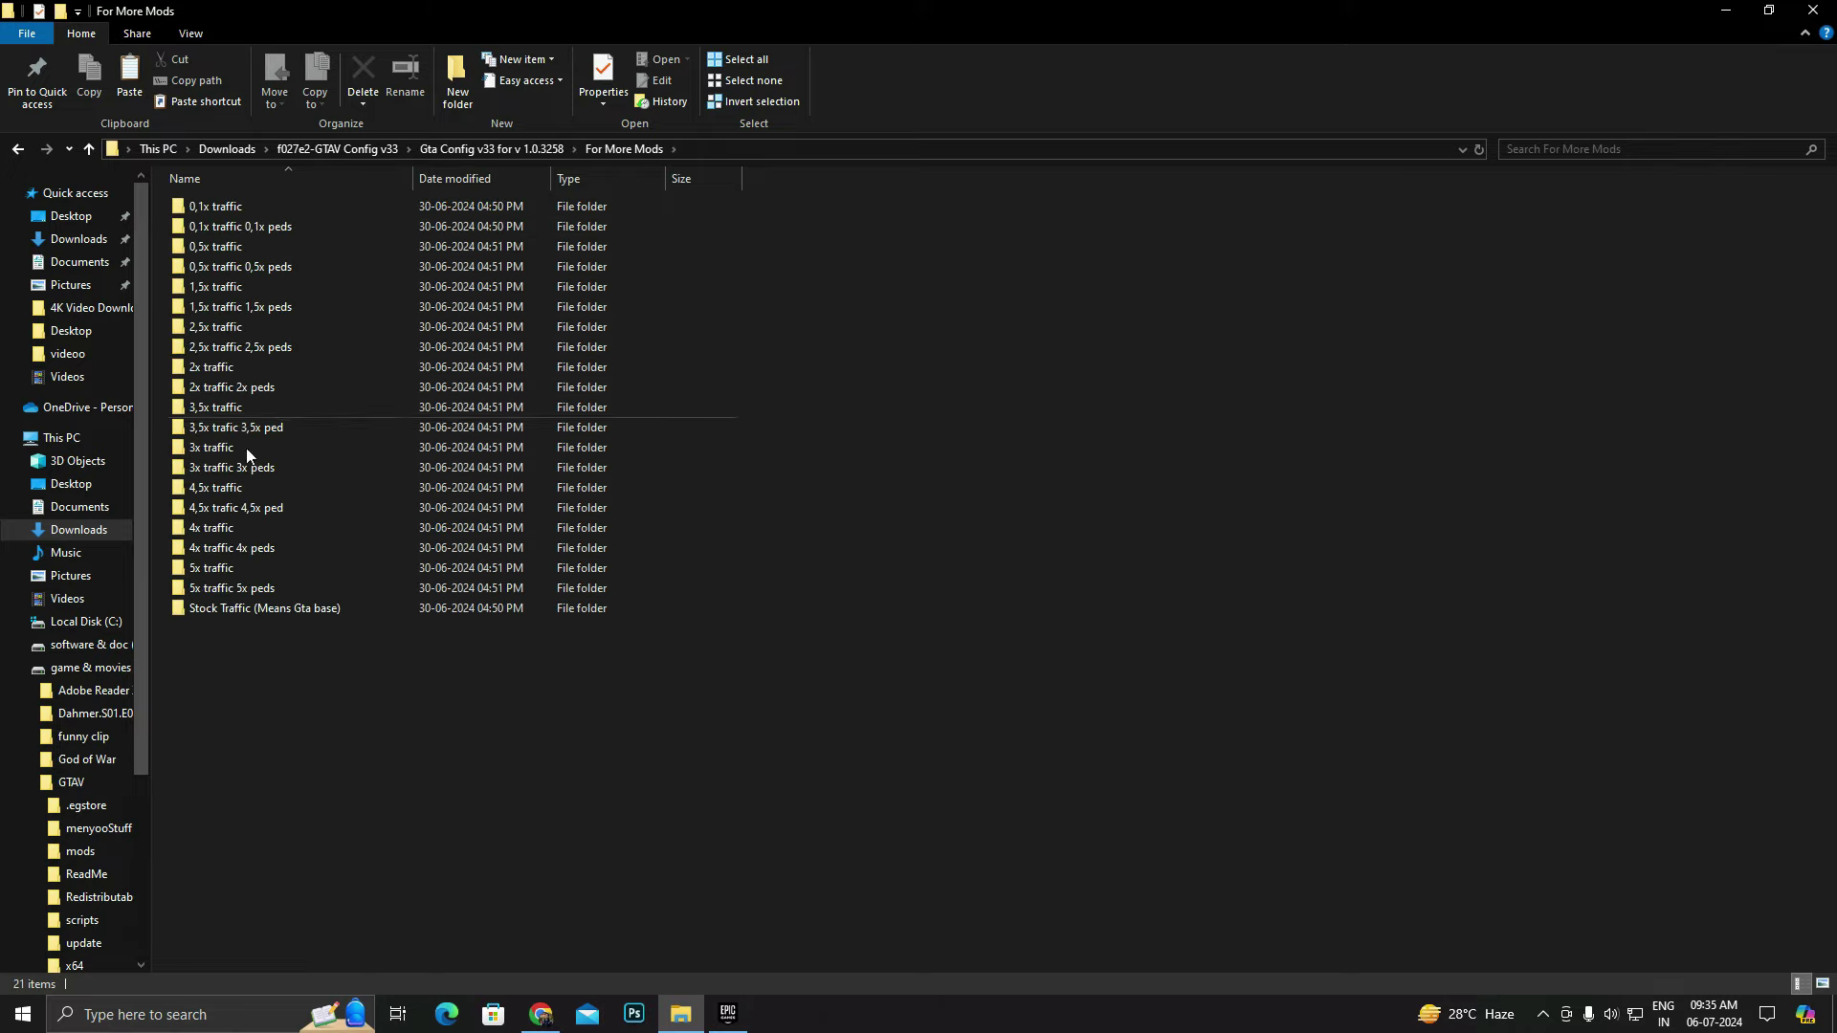
double_click(279, 613)
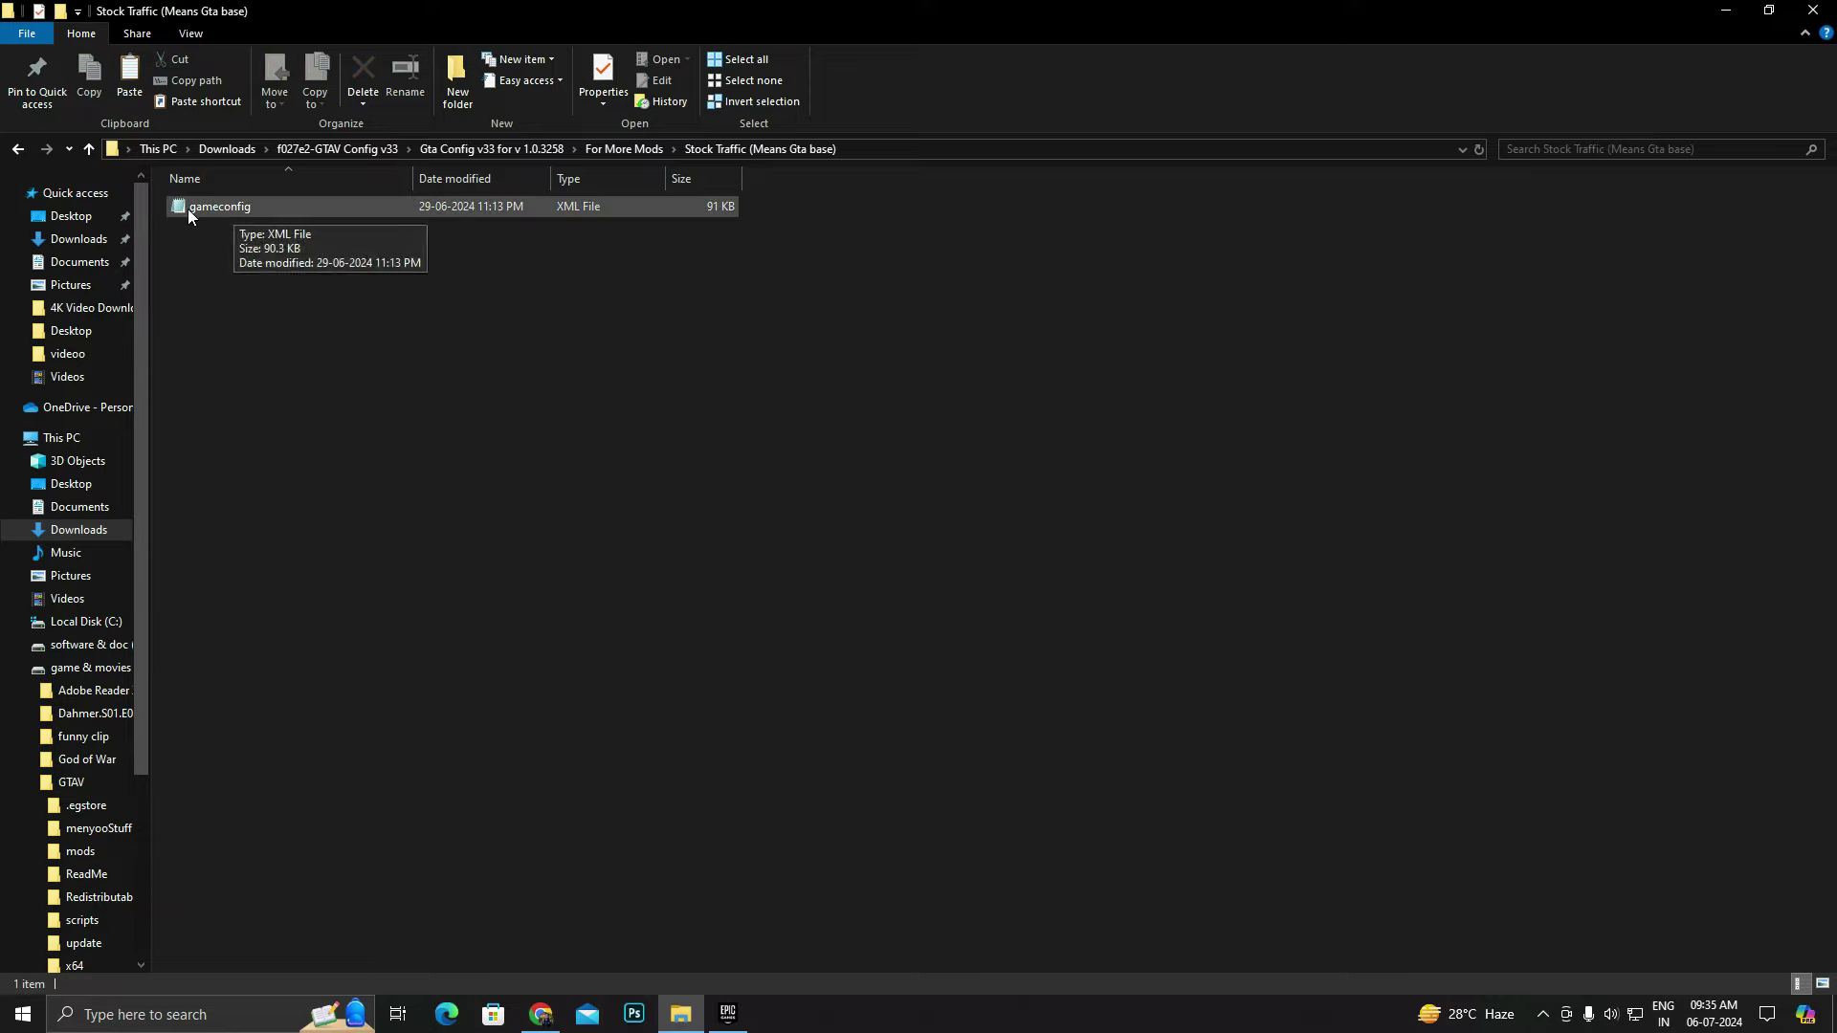
- Examine the config versions in the package's Old Versions folder and return to Downloads
left_click(19, 151)
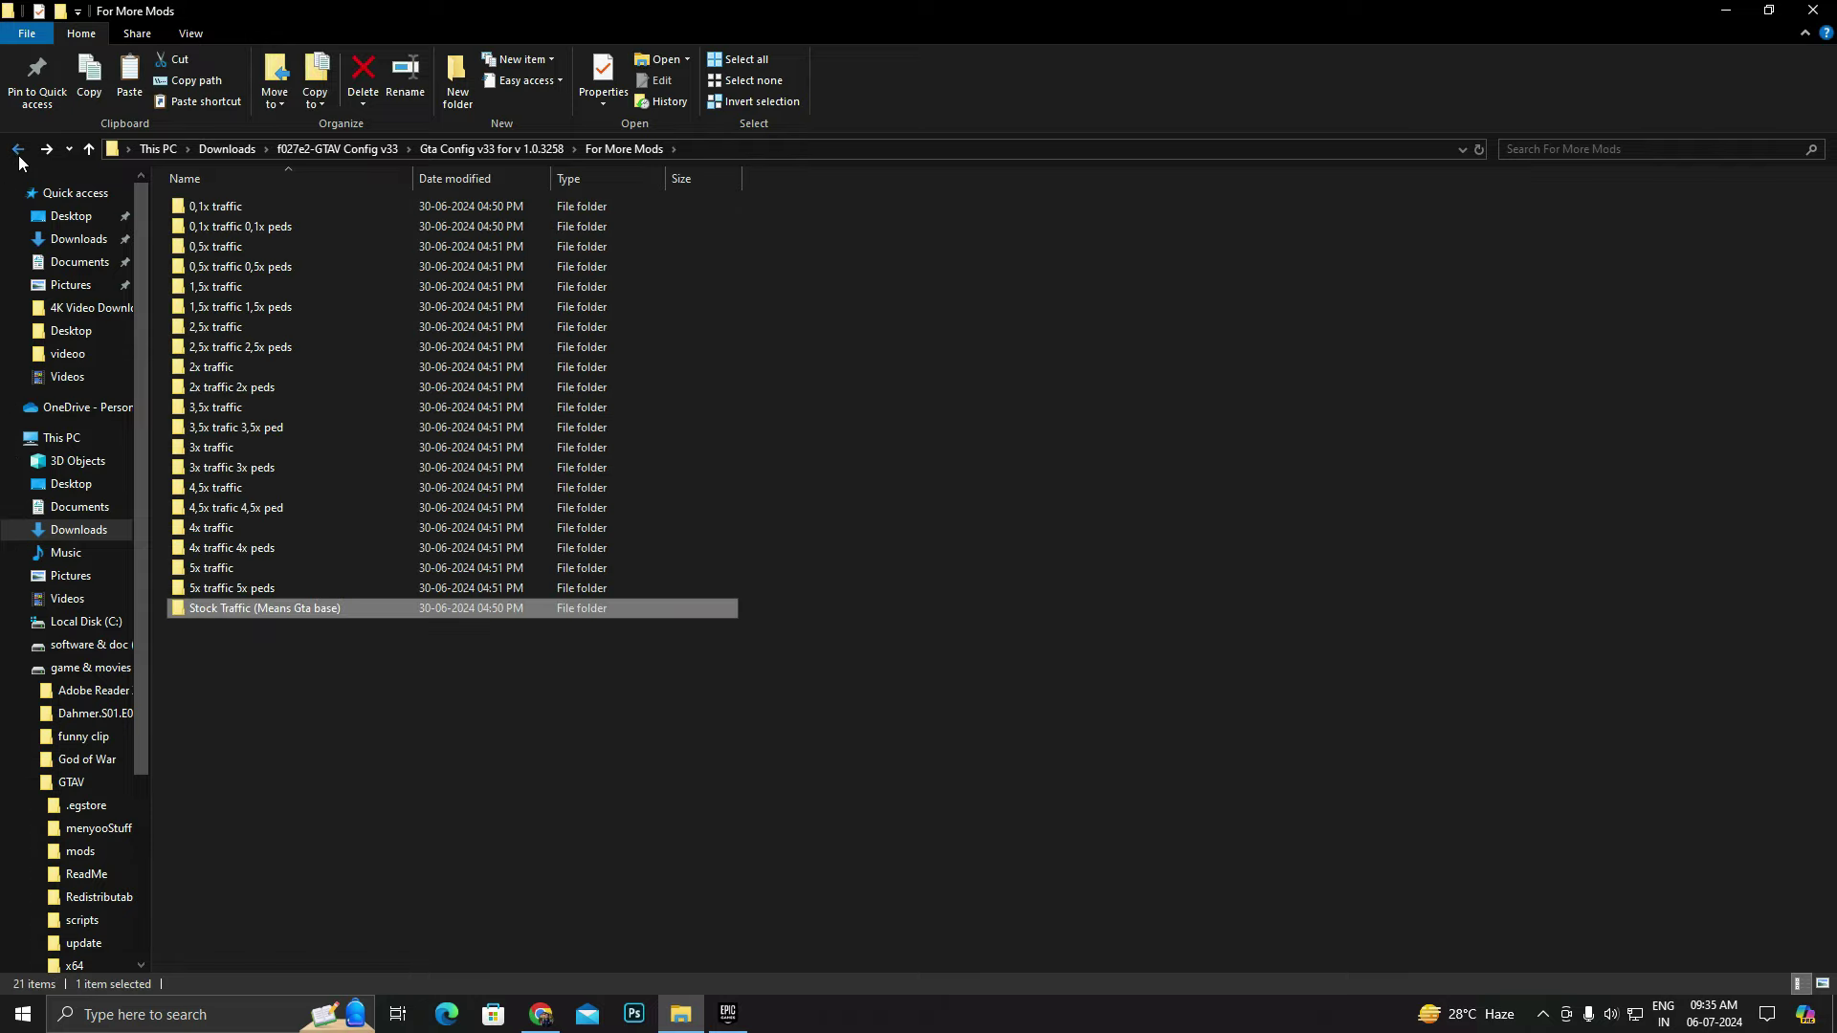
left_click(18, 152)
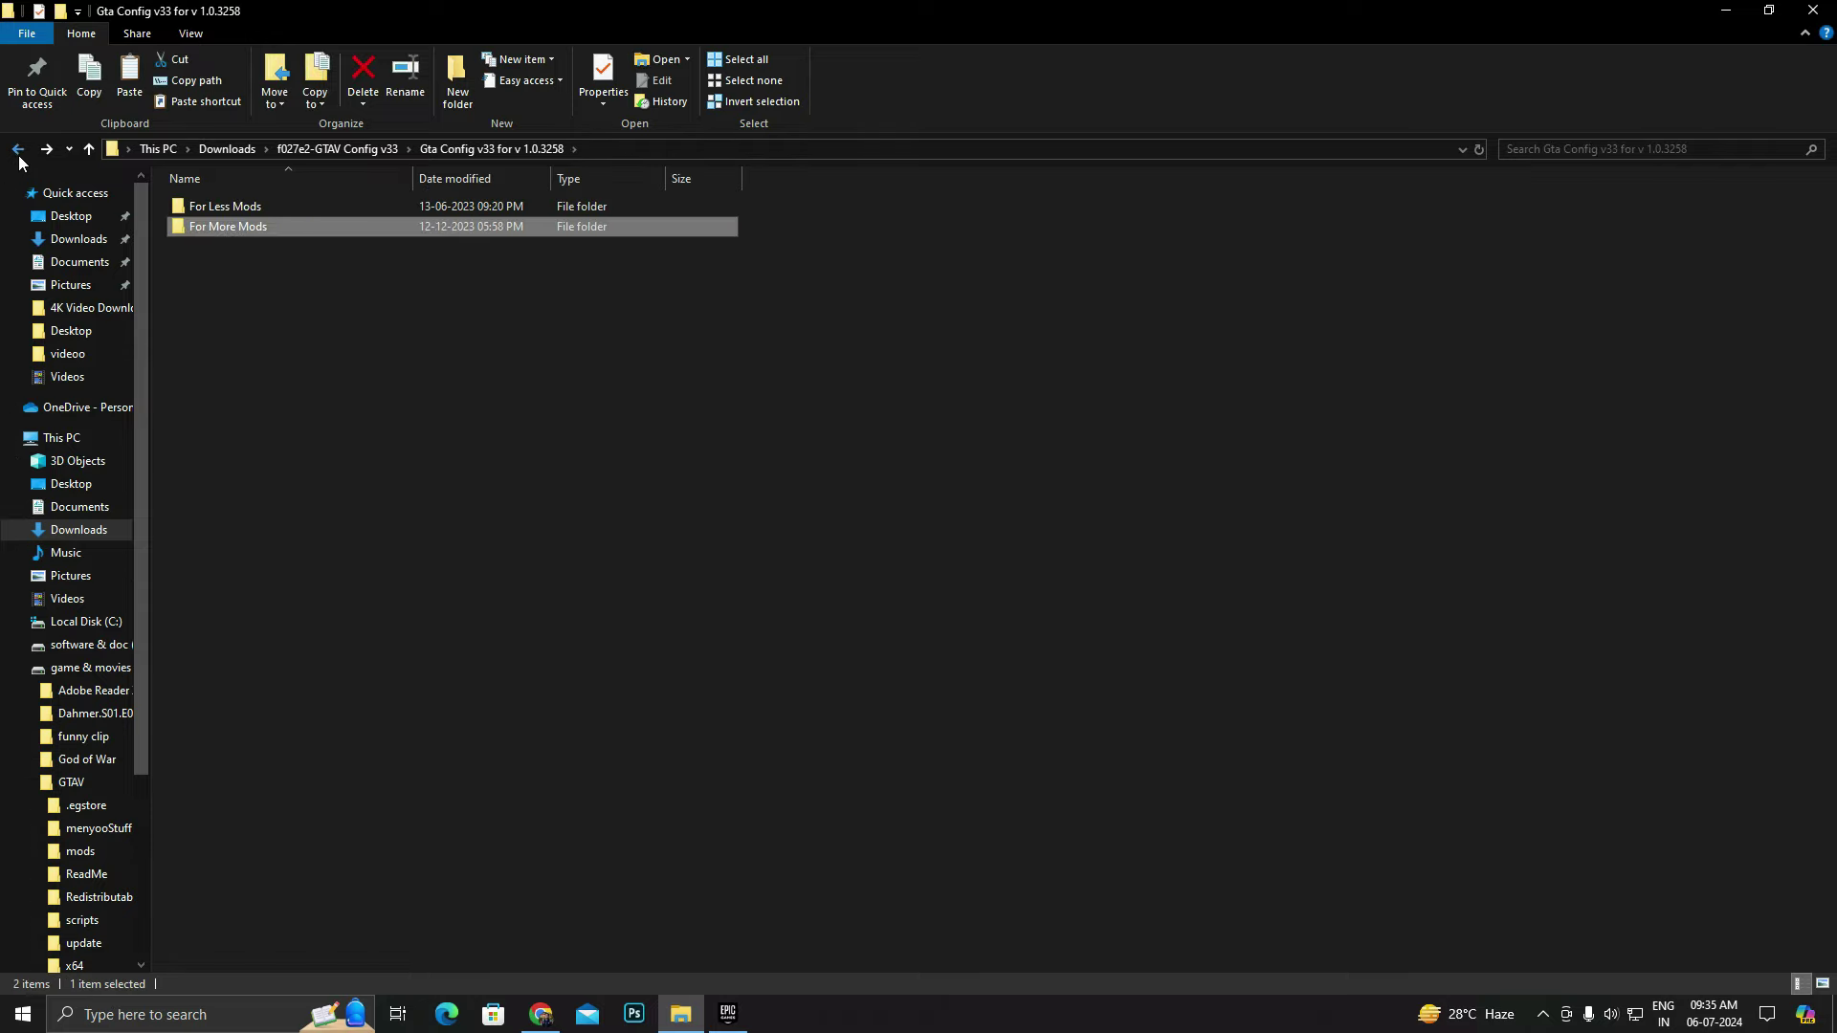
left_click(18, 153)
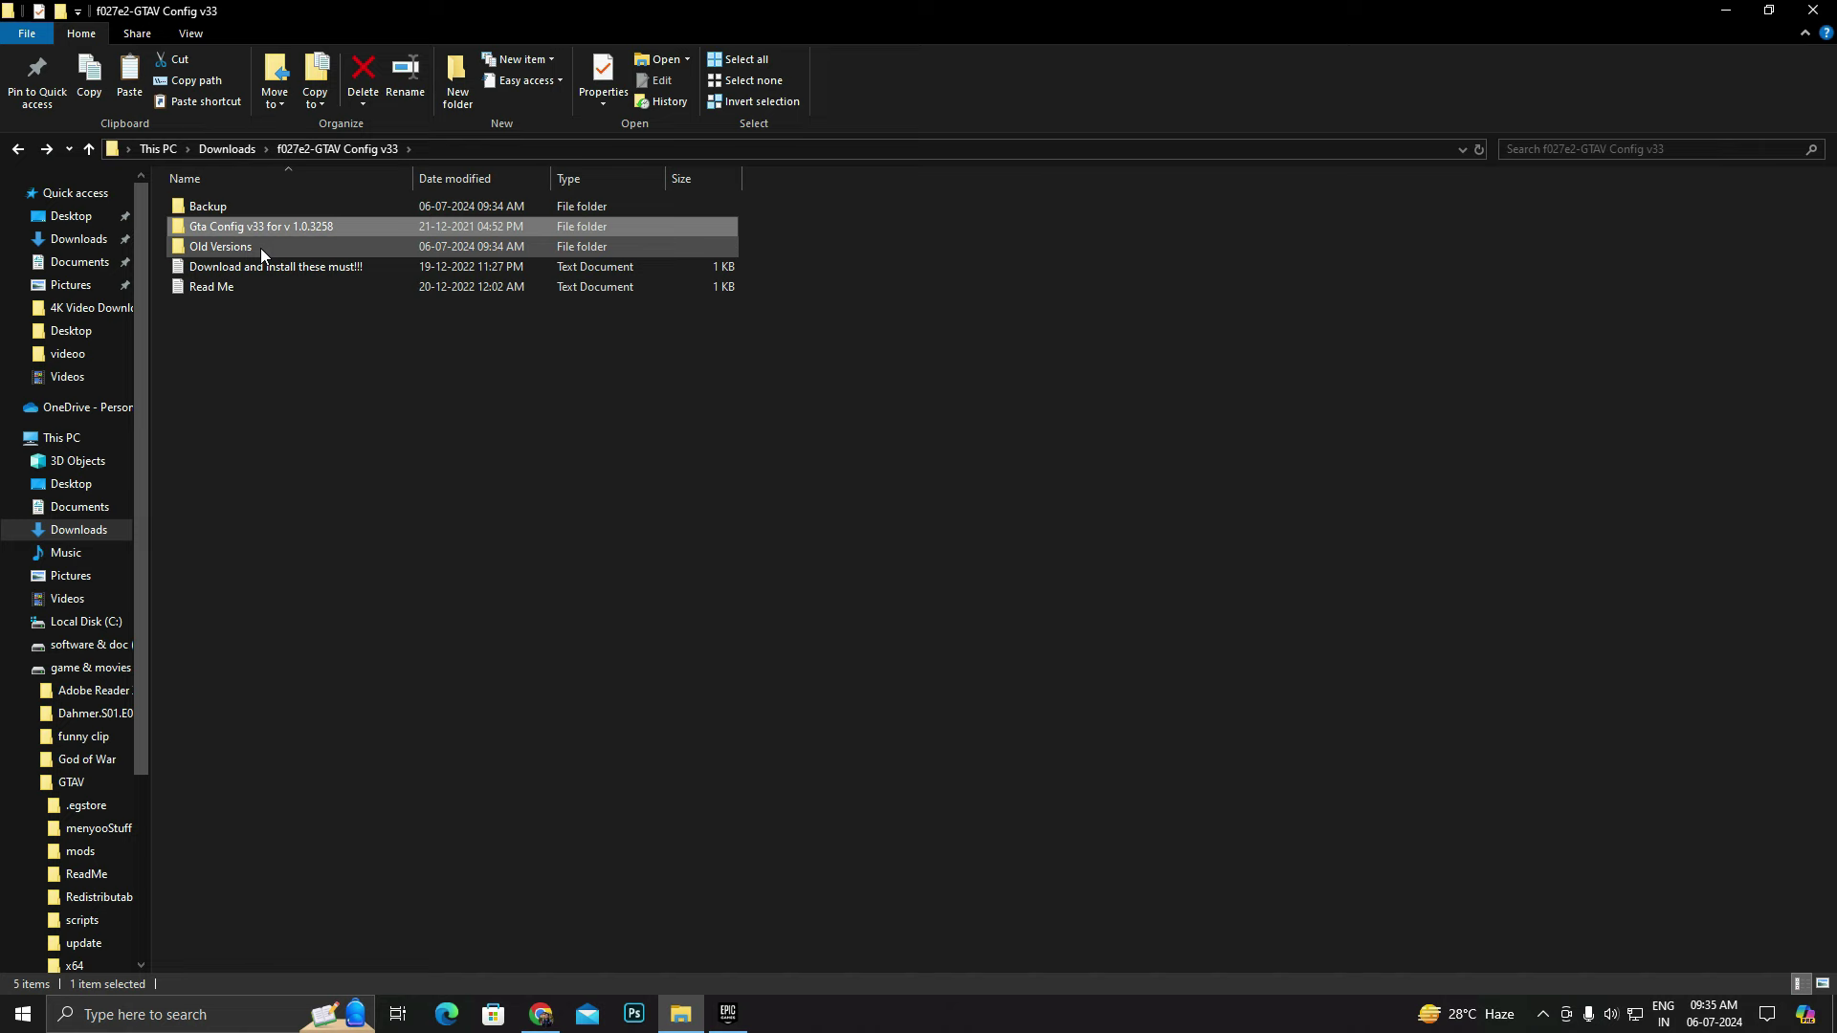
double_click(258, 250)
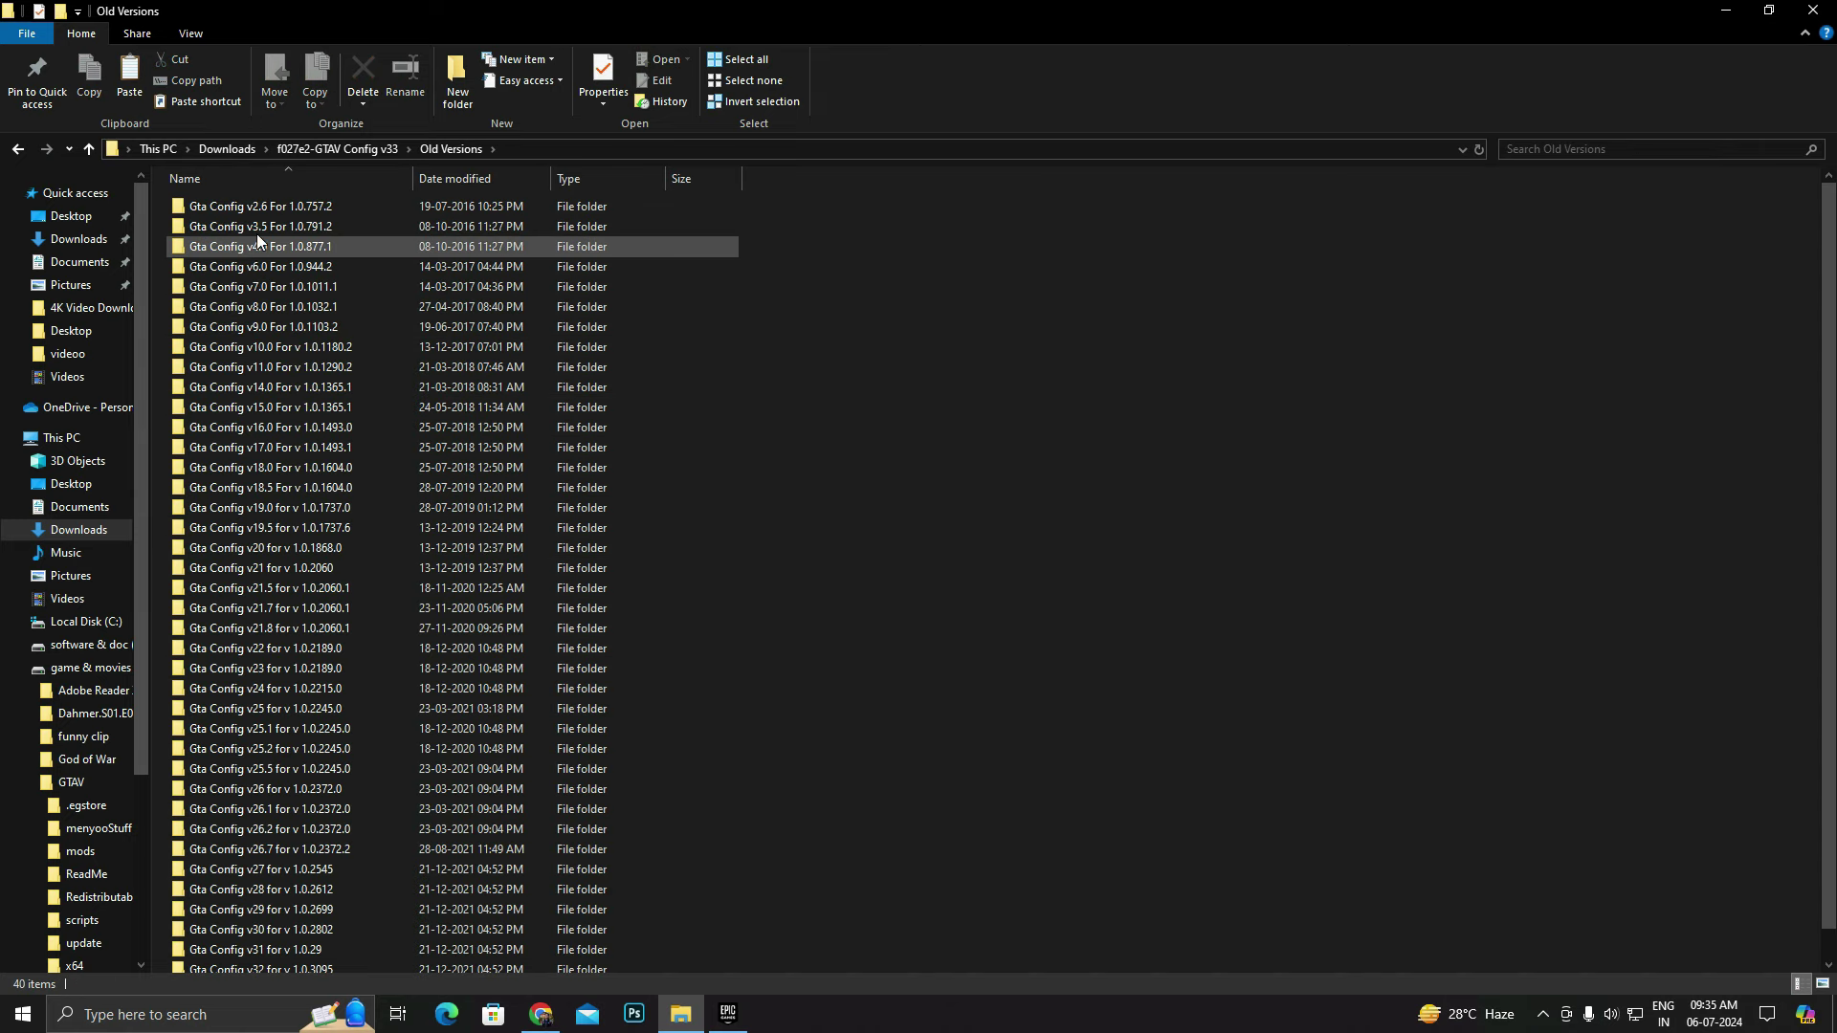
scroll(329, 637, "down", 1)
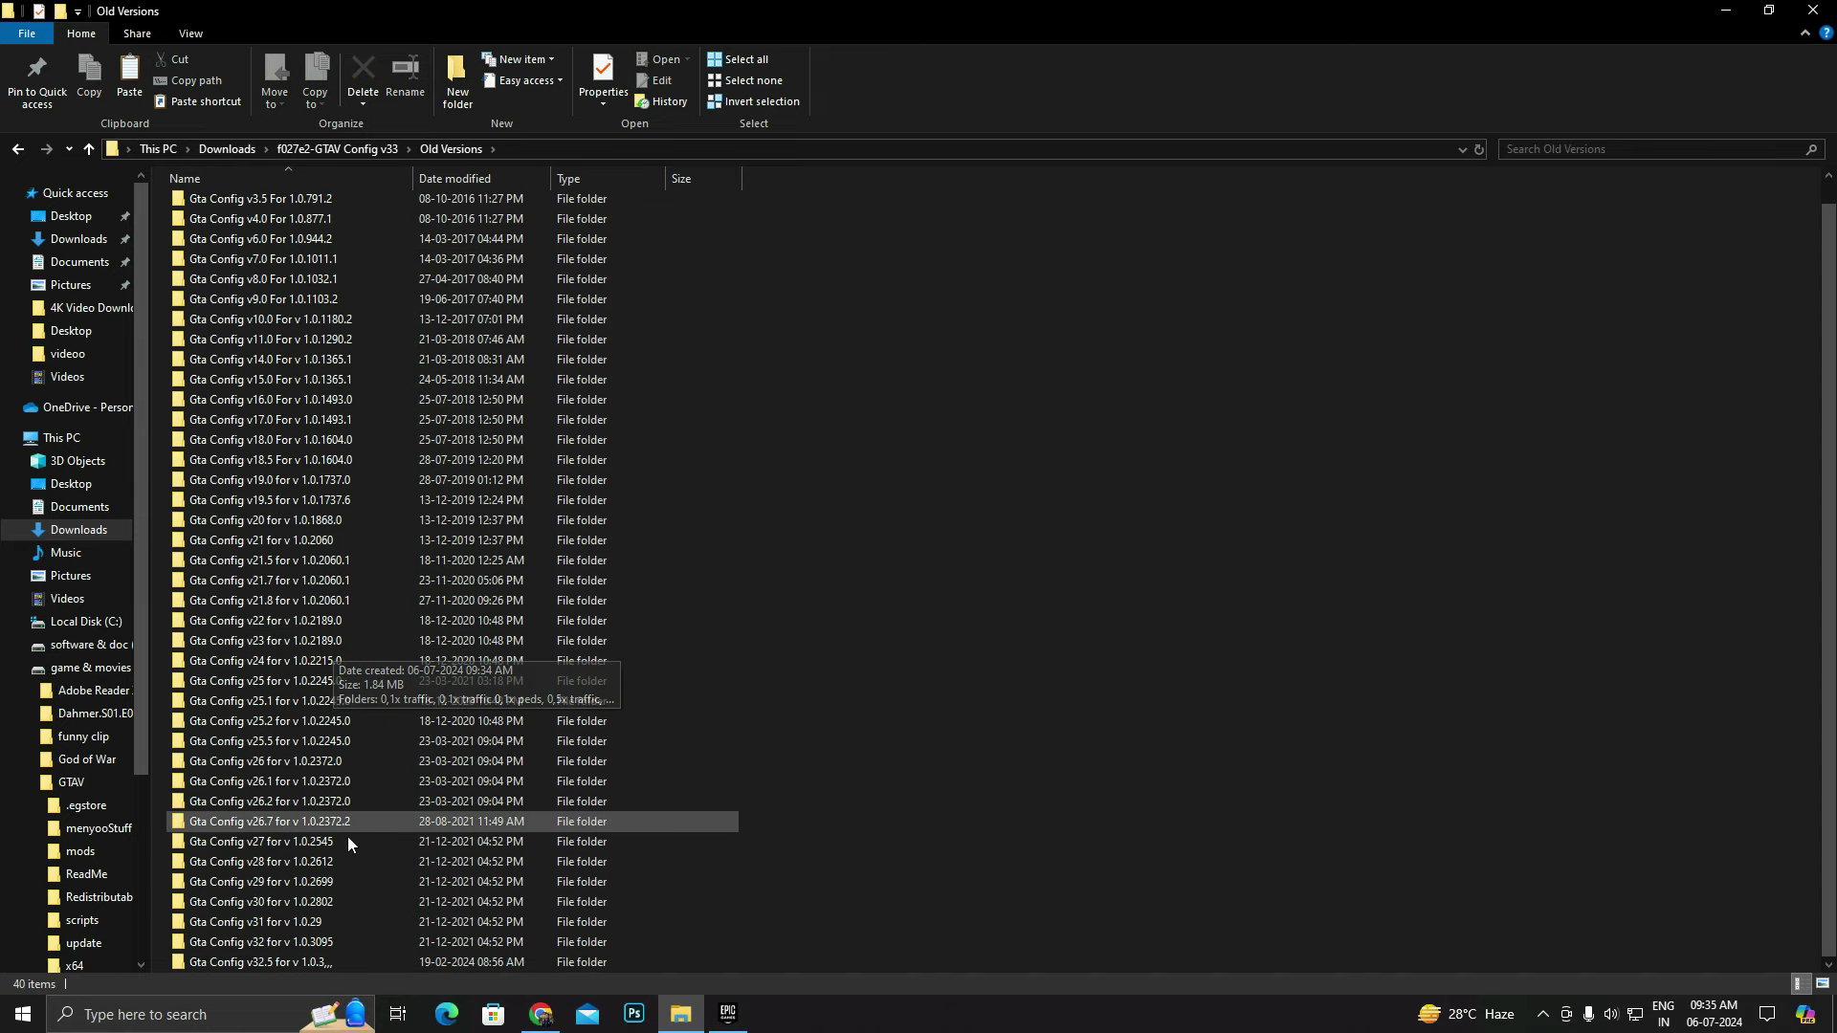
scroll(347, 932, "up", 1)
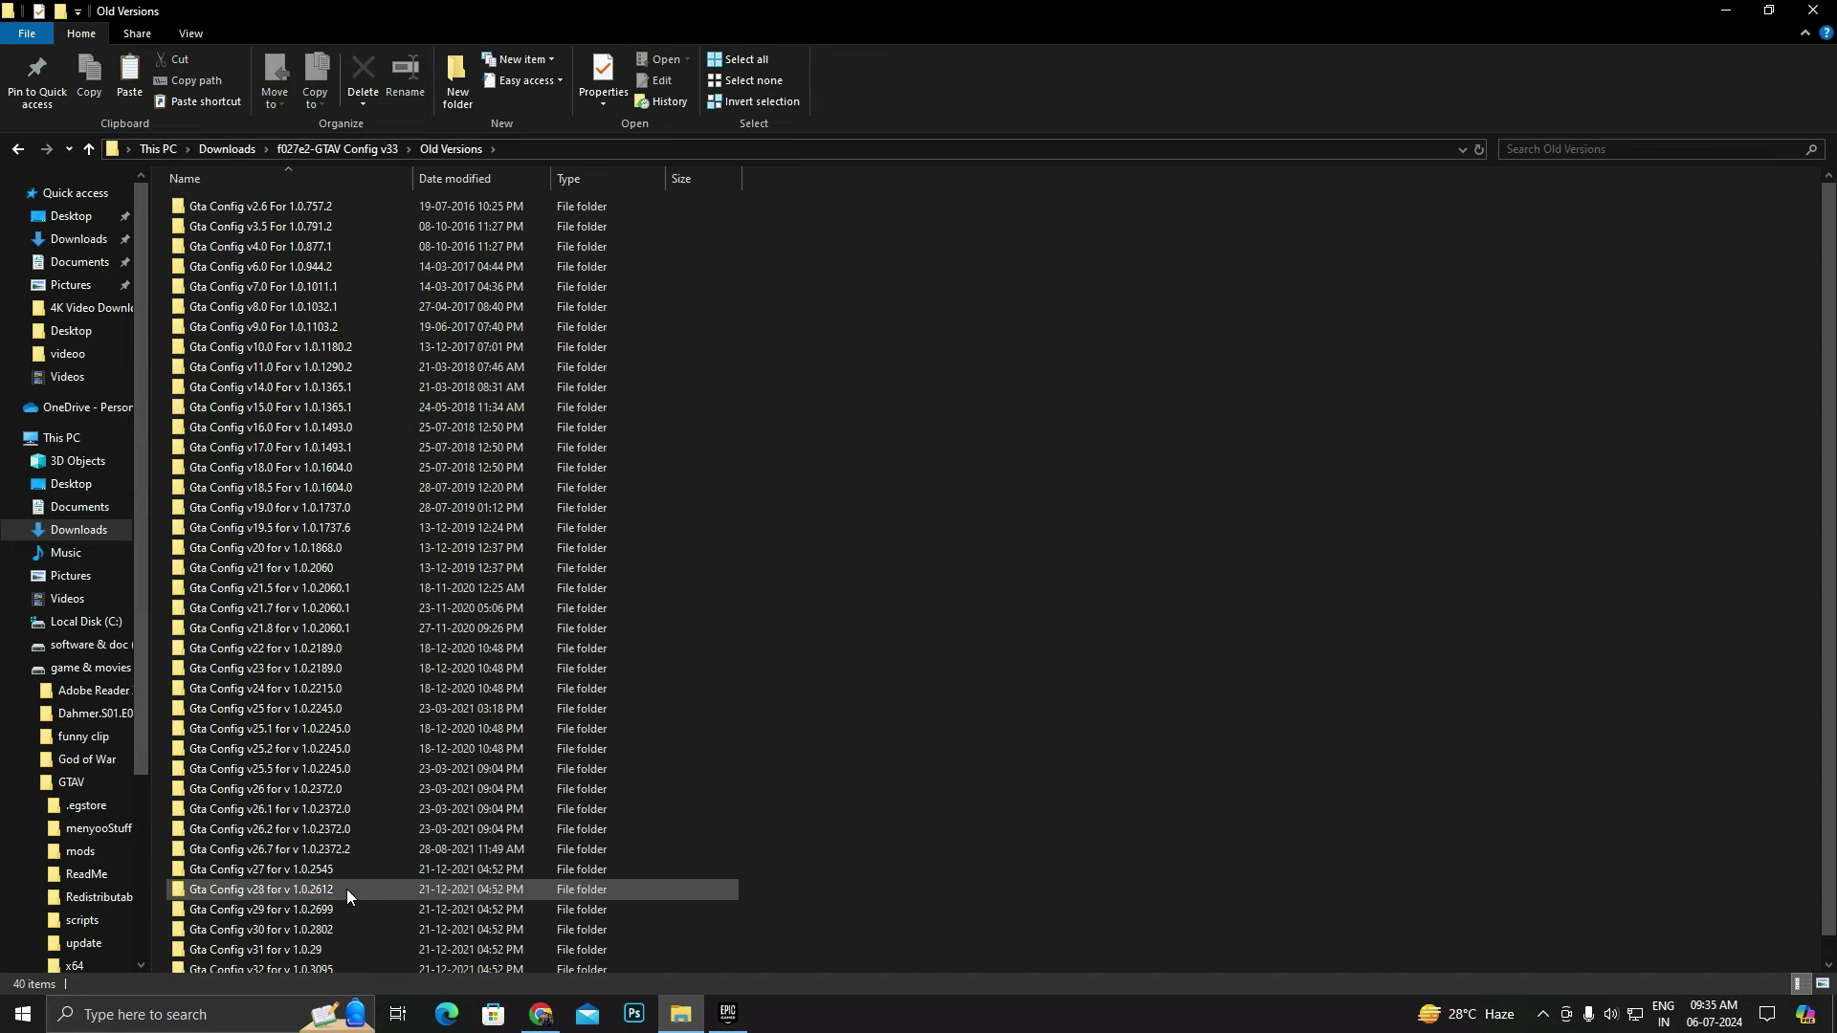
left_click(18, 149)
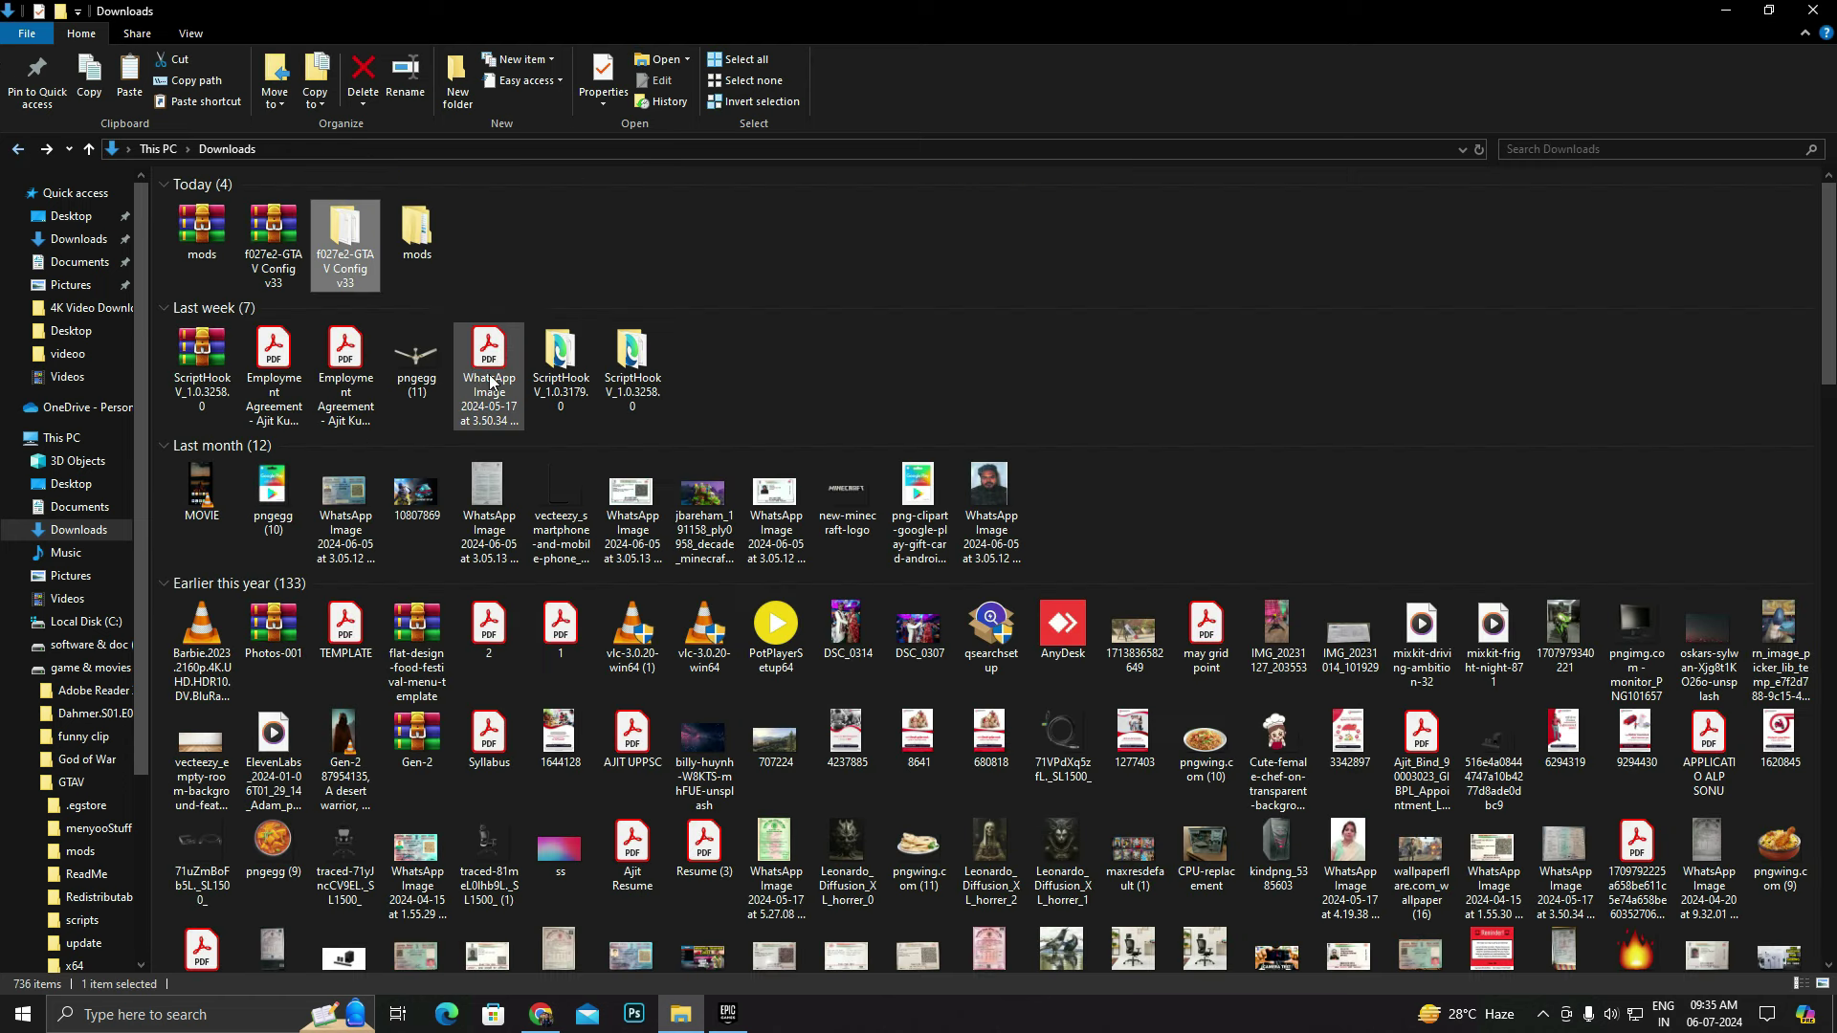
- Switch to OpenIV, load Grand Theft Auto V for Windows in a maximized window, and enable edit mode
left_click(1728, 11)
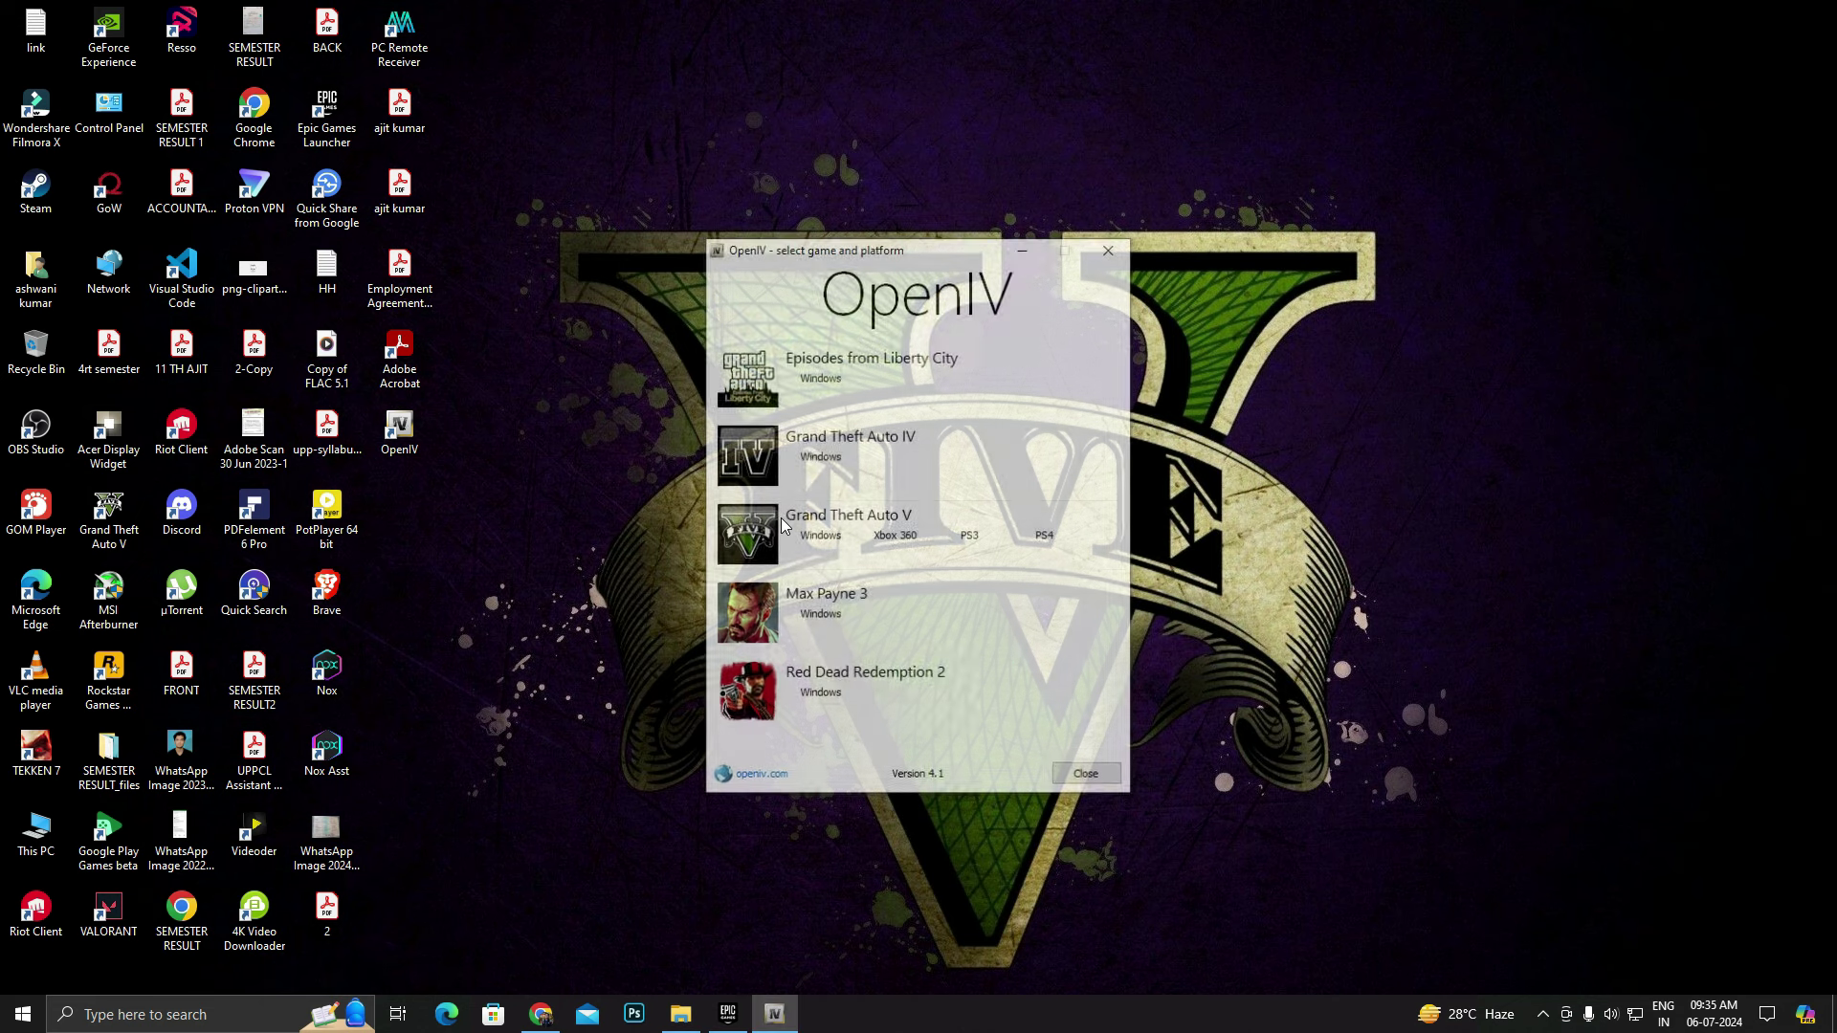
left_click(823, 538)
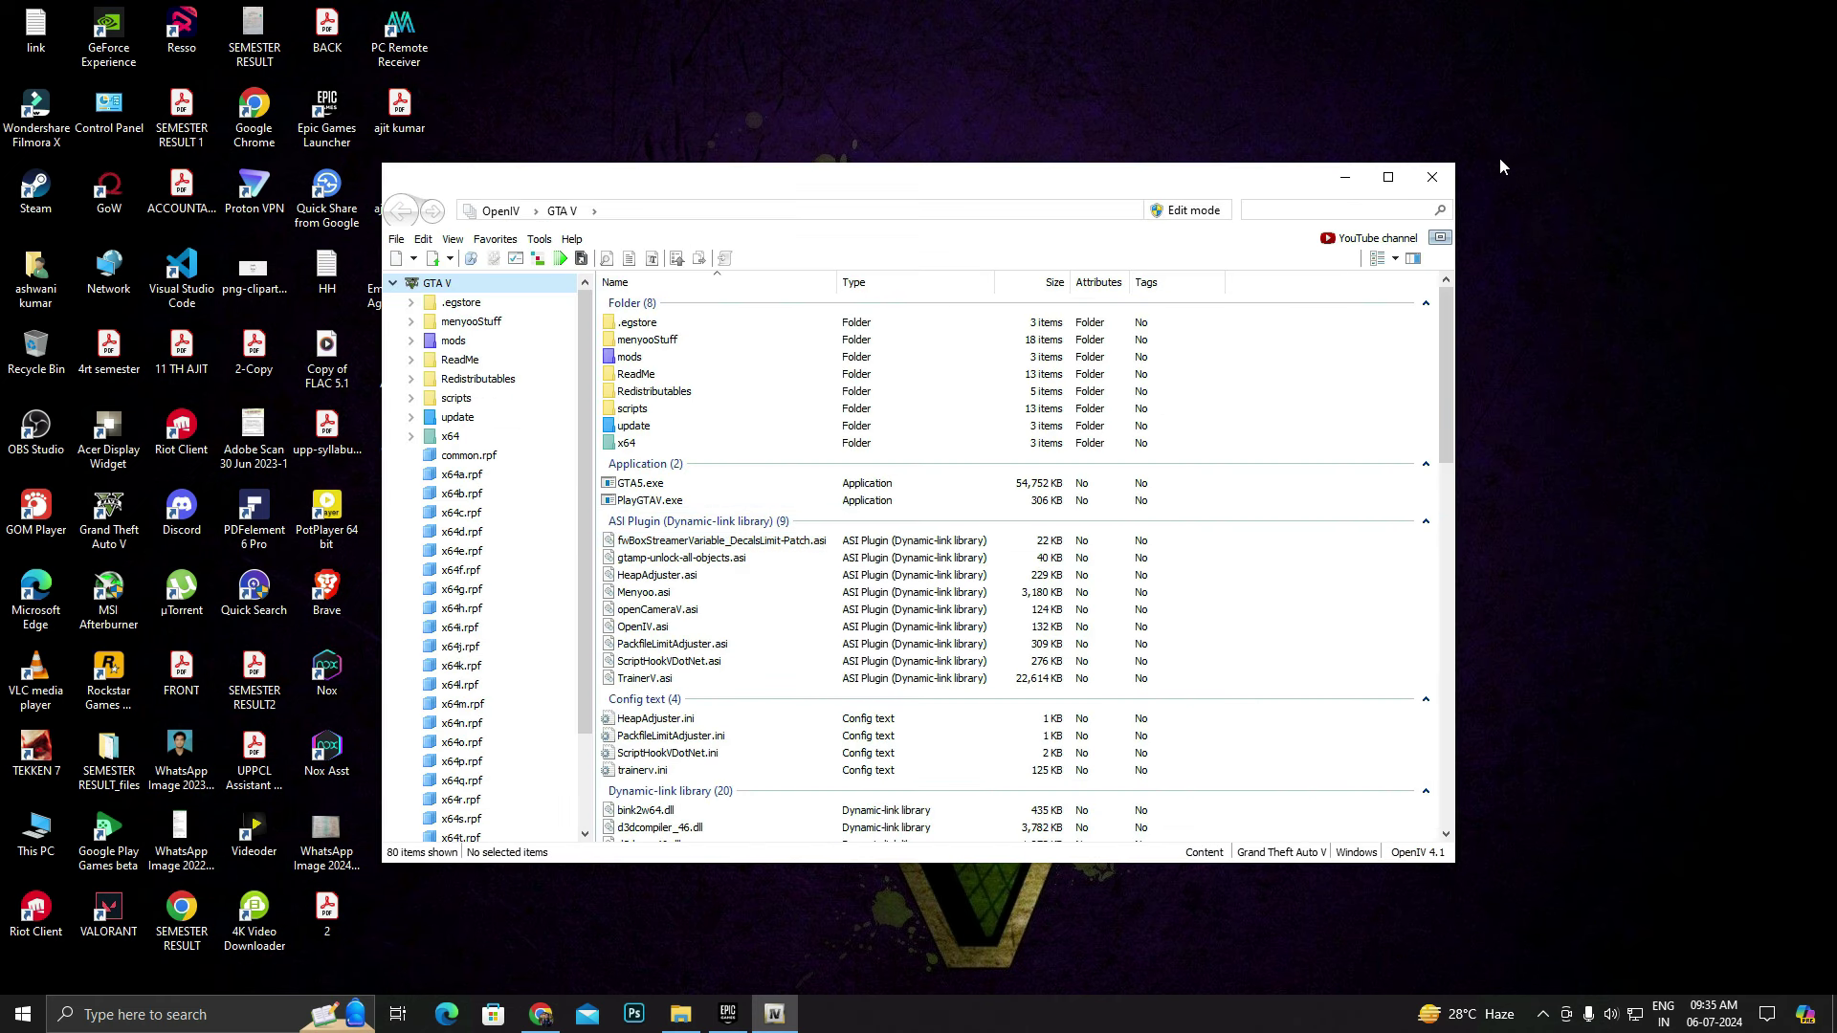
left_click(1388, 177)
left_click(1569, 40)
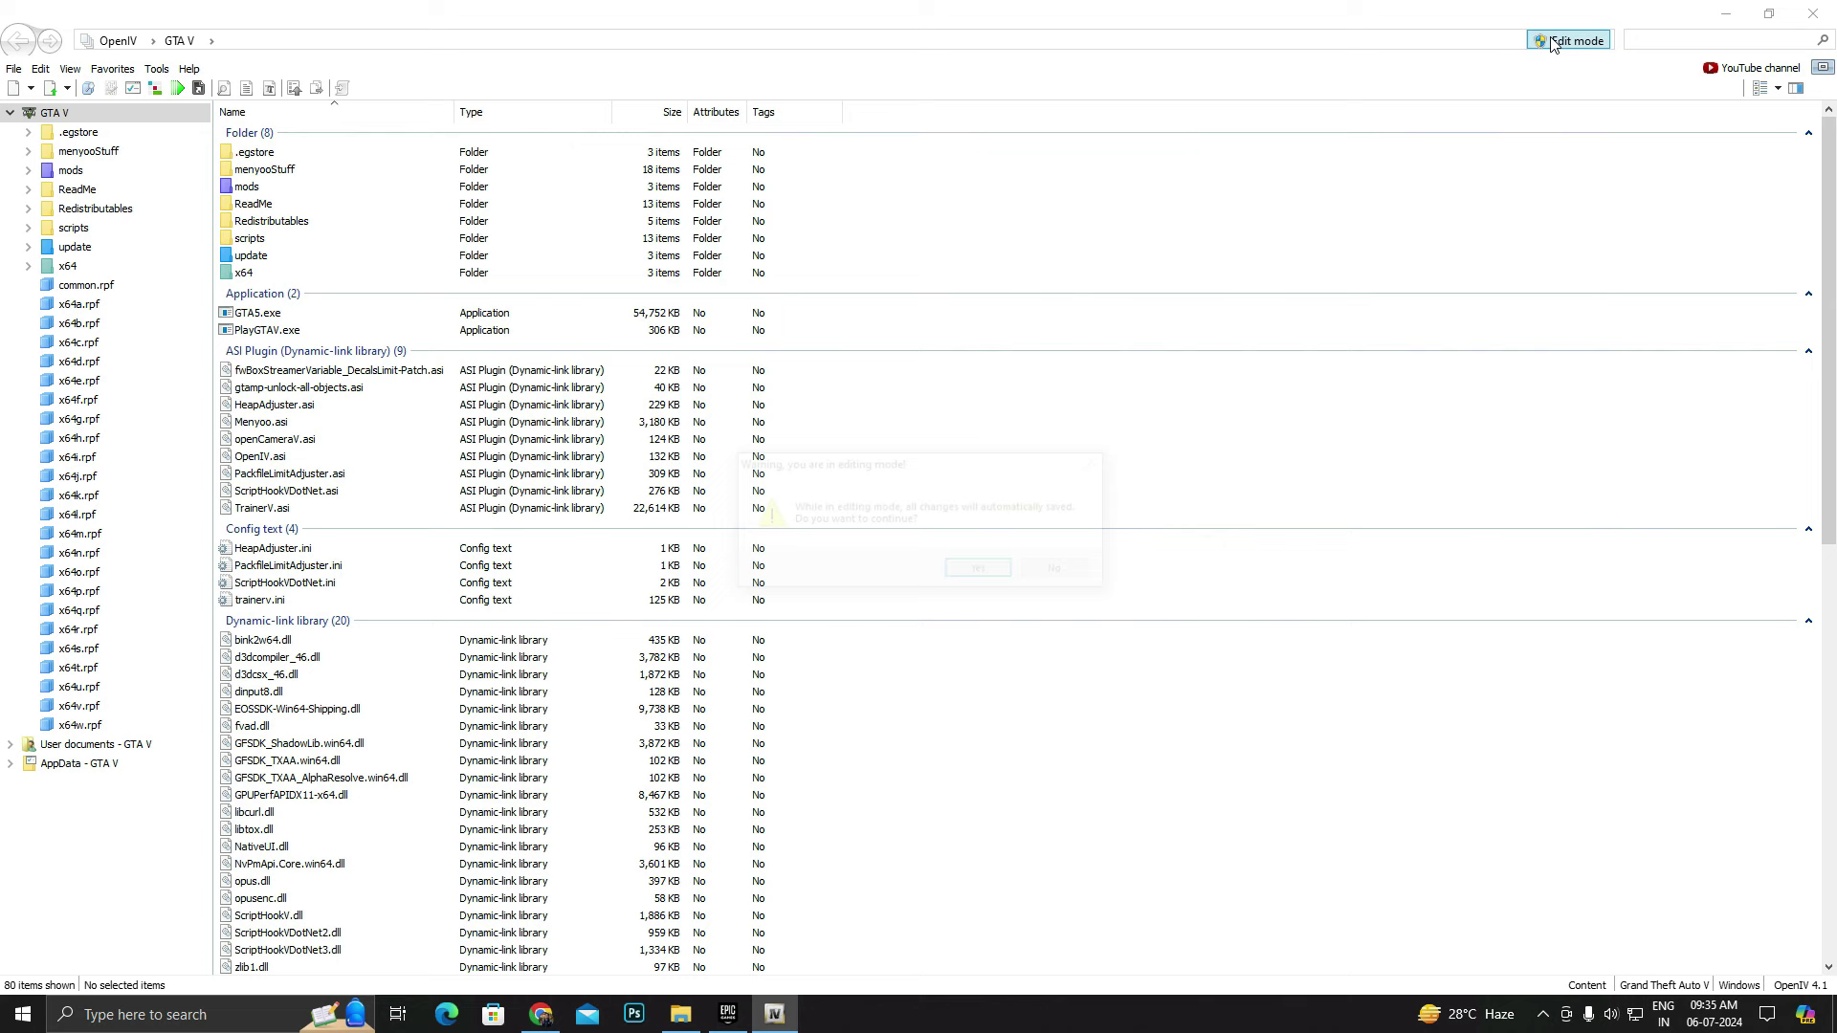
left_click(982, 571)
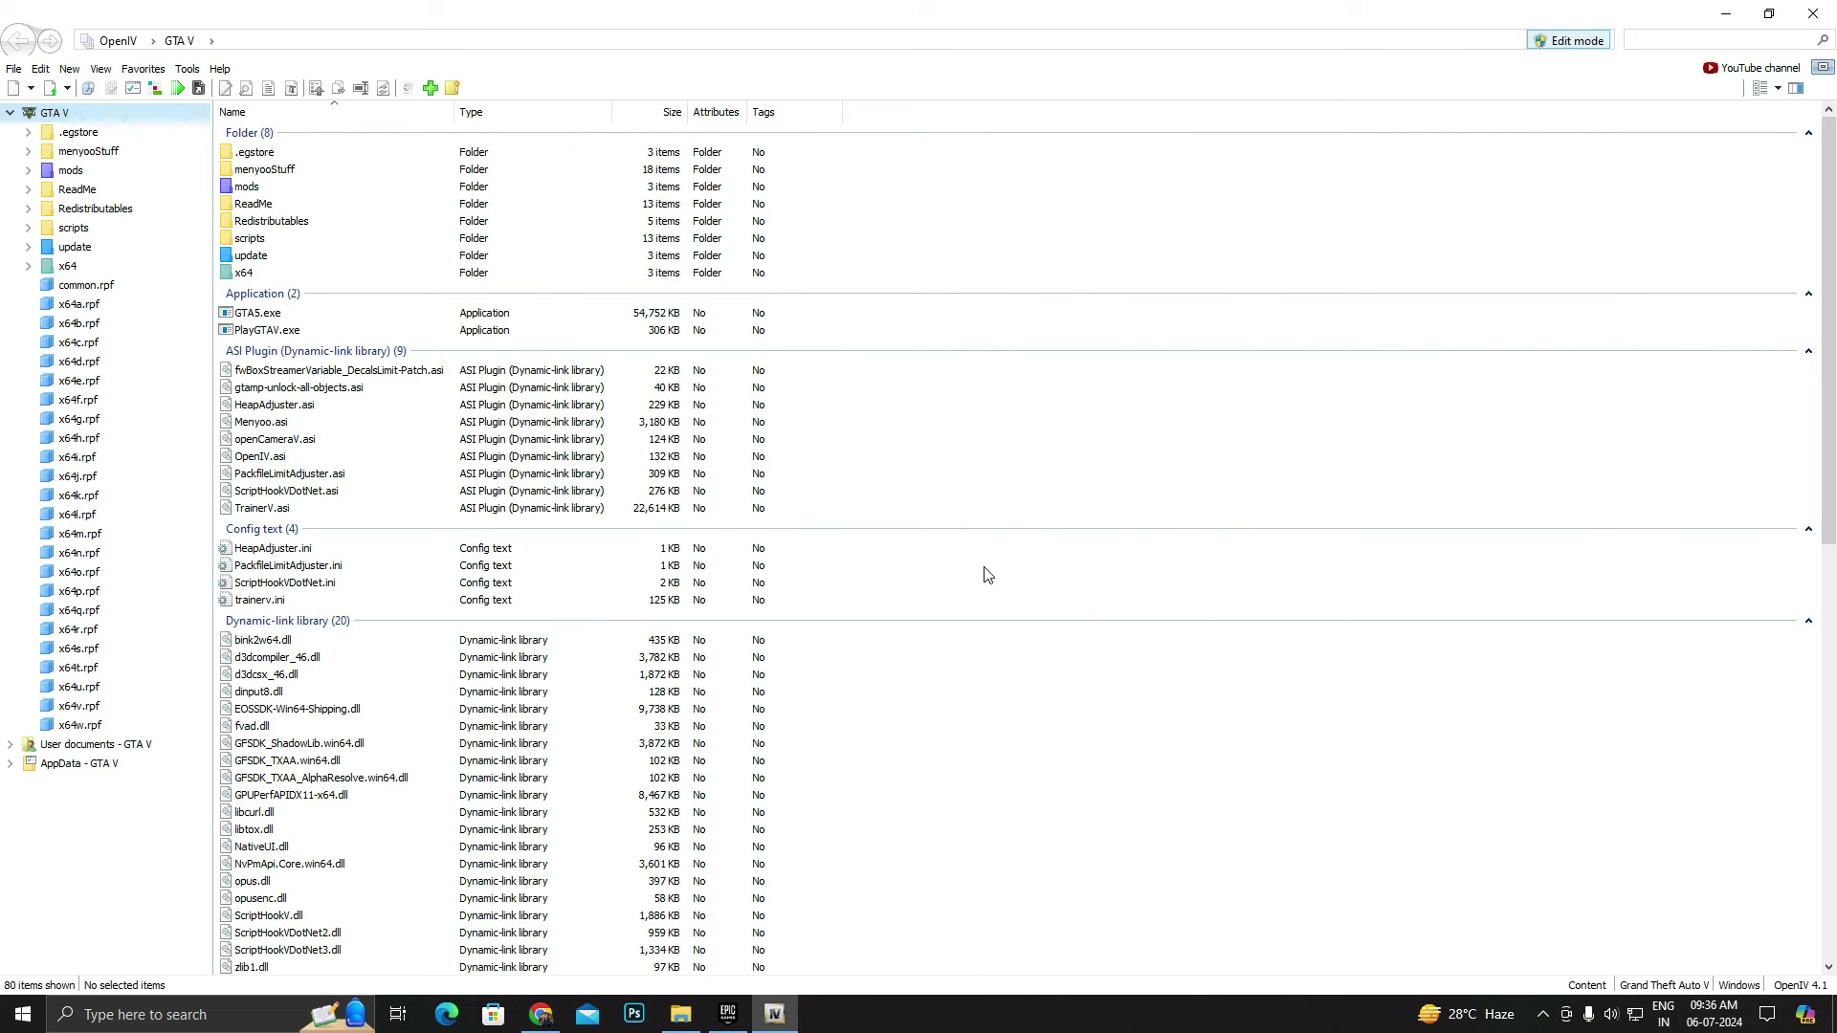
- Open mods\update\update.rpf\common\data in OpenIV and shrink its window to leave room beside it
double_click(264, 188)
double_click(258, 153)
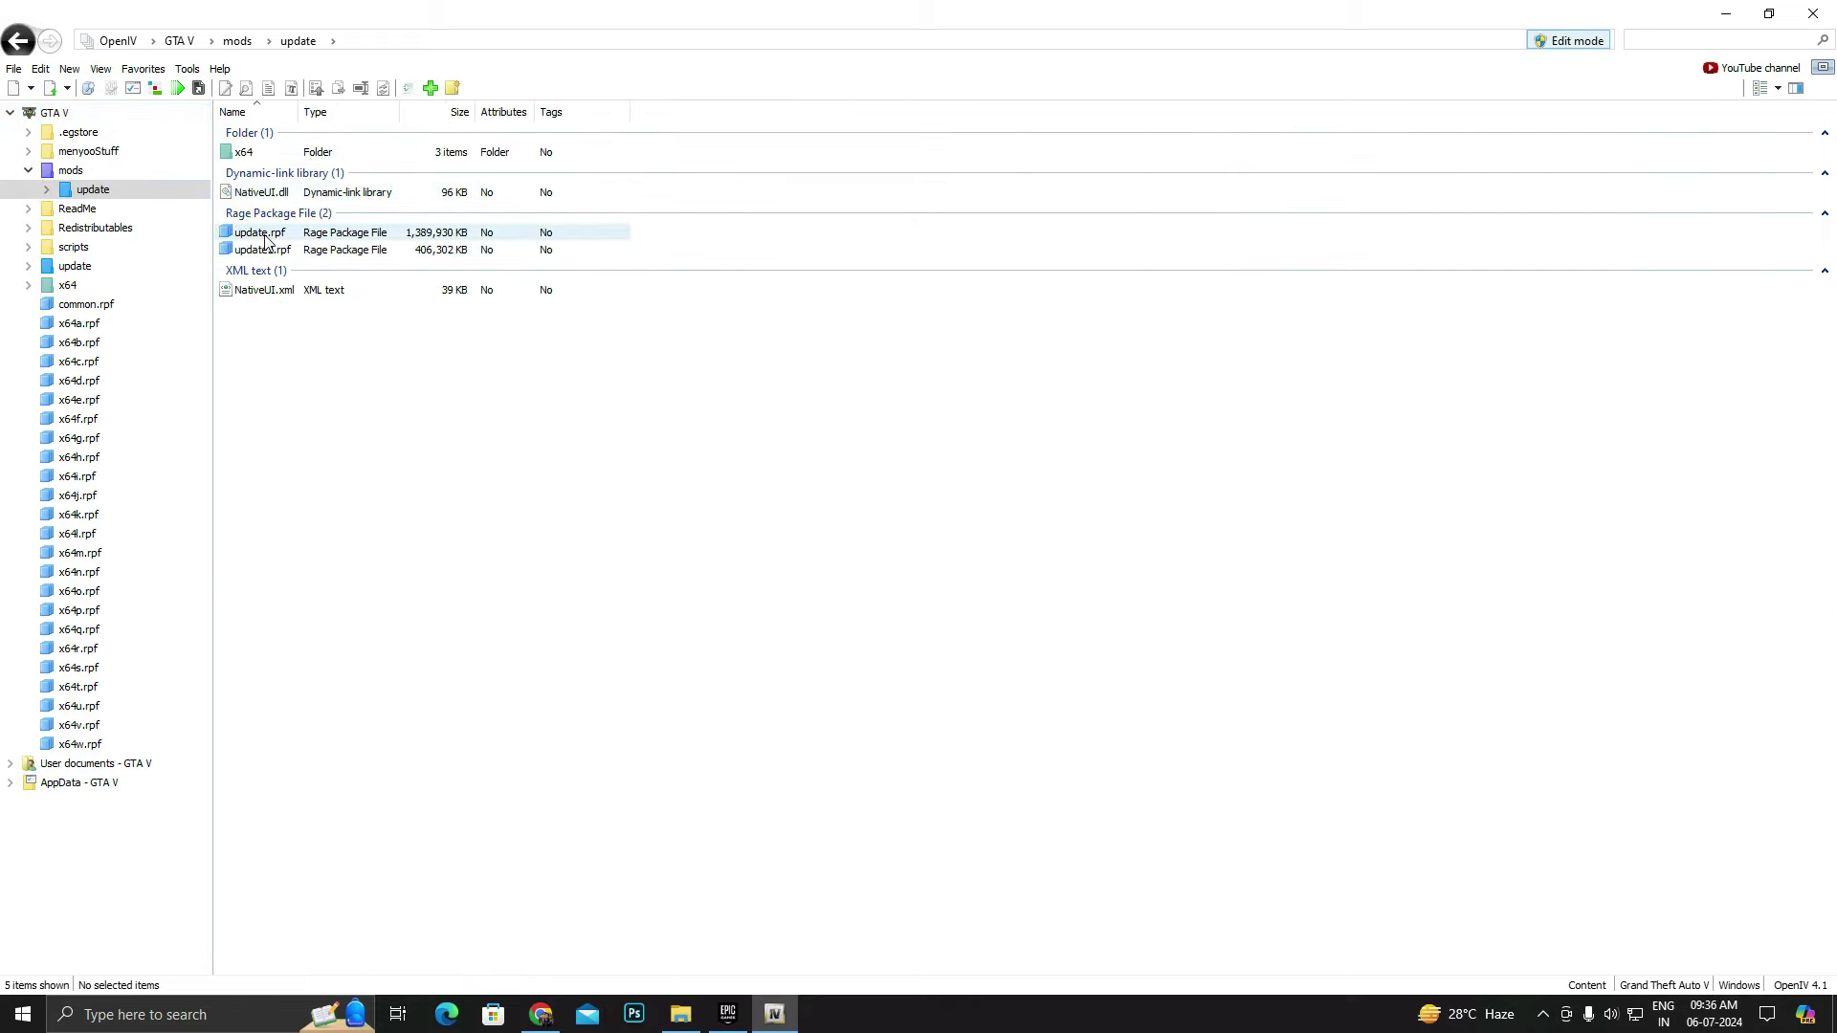
double_click(265, 237)
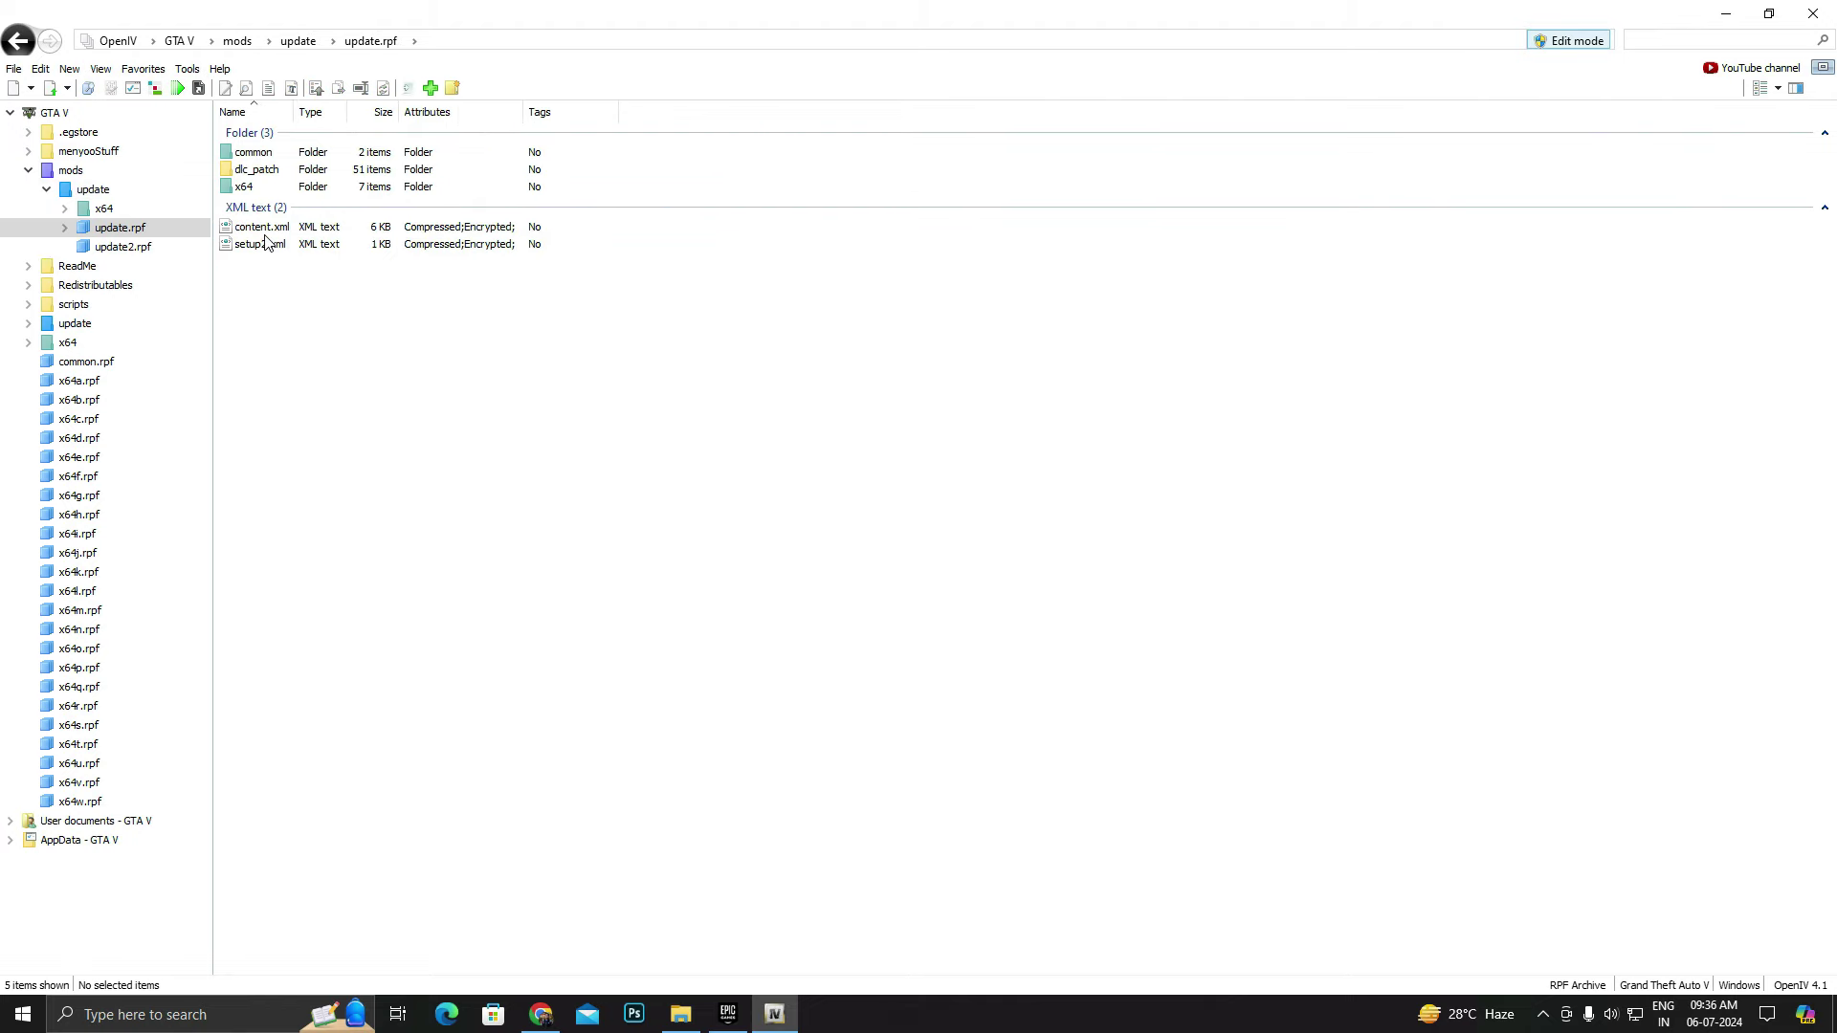
double_click(253, 153)
double_click(250, 155)
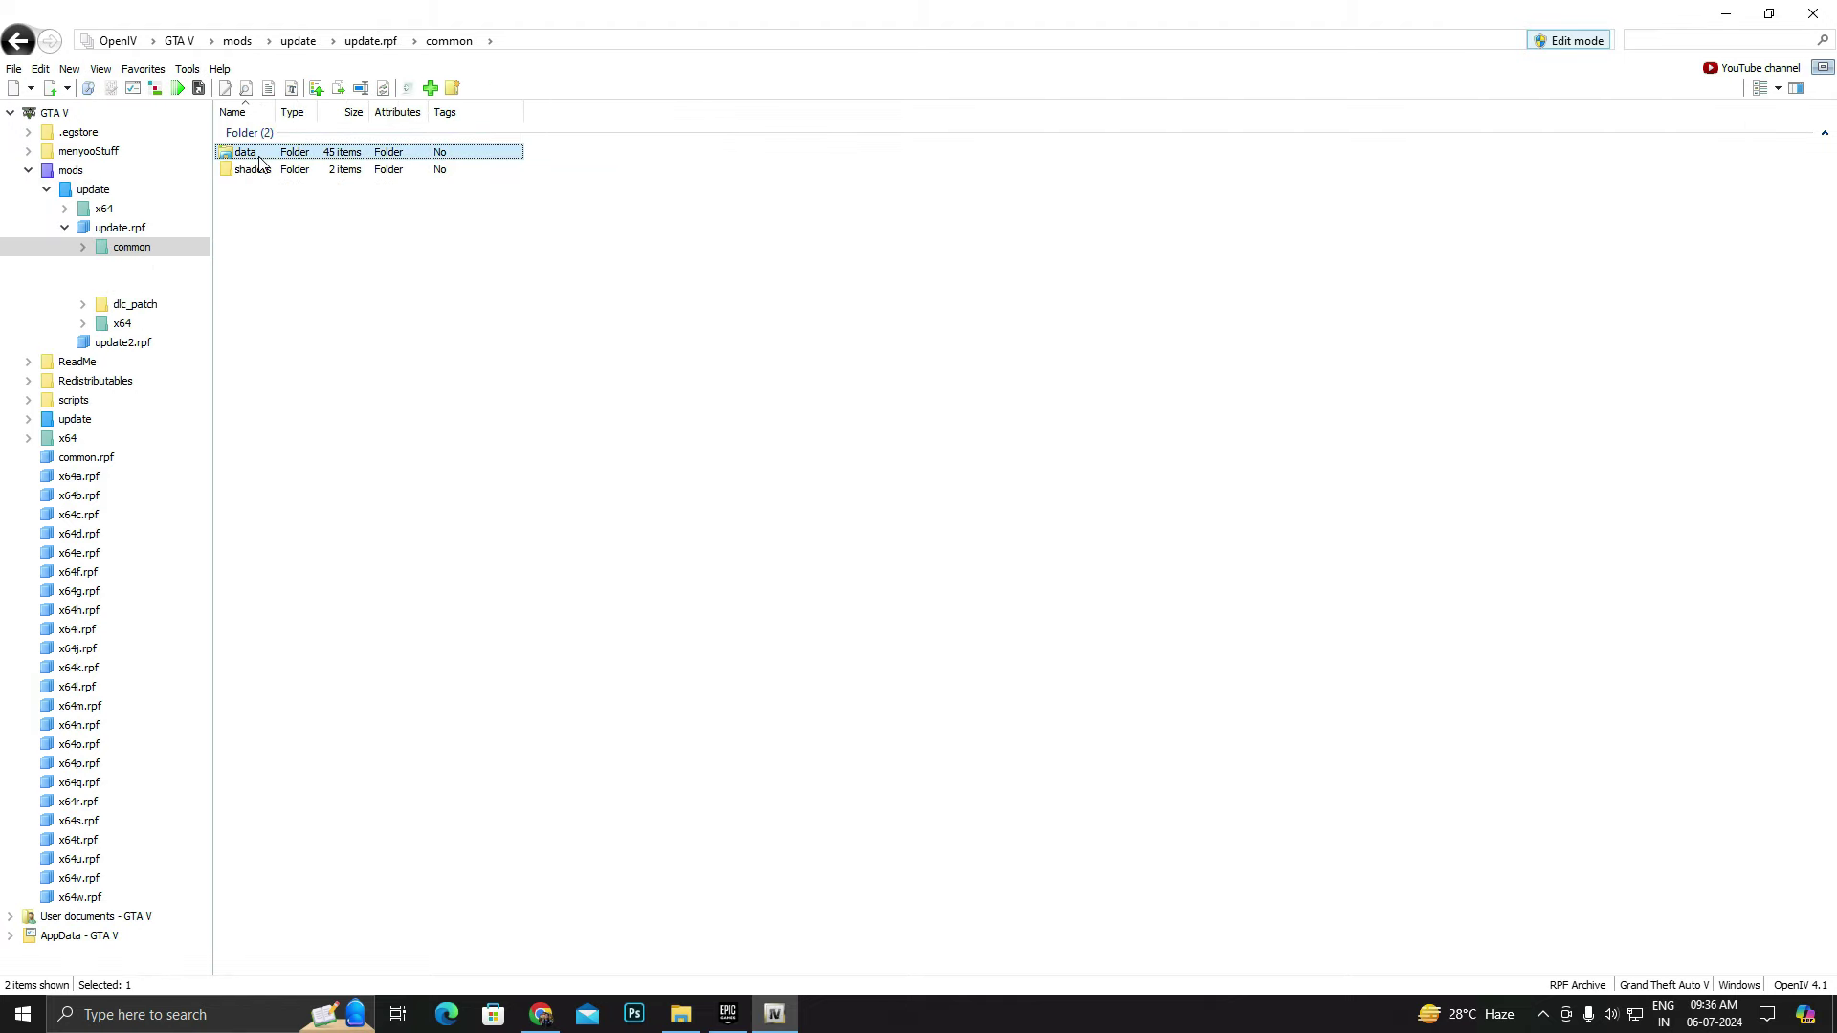
scroll(677, 341, "down", 1)
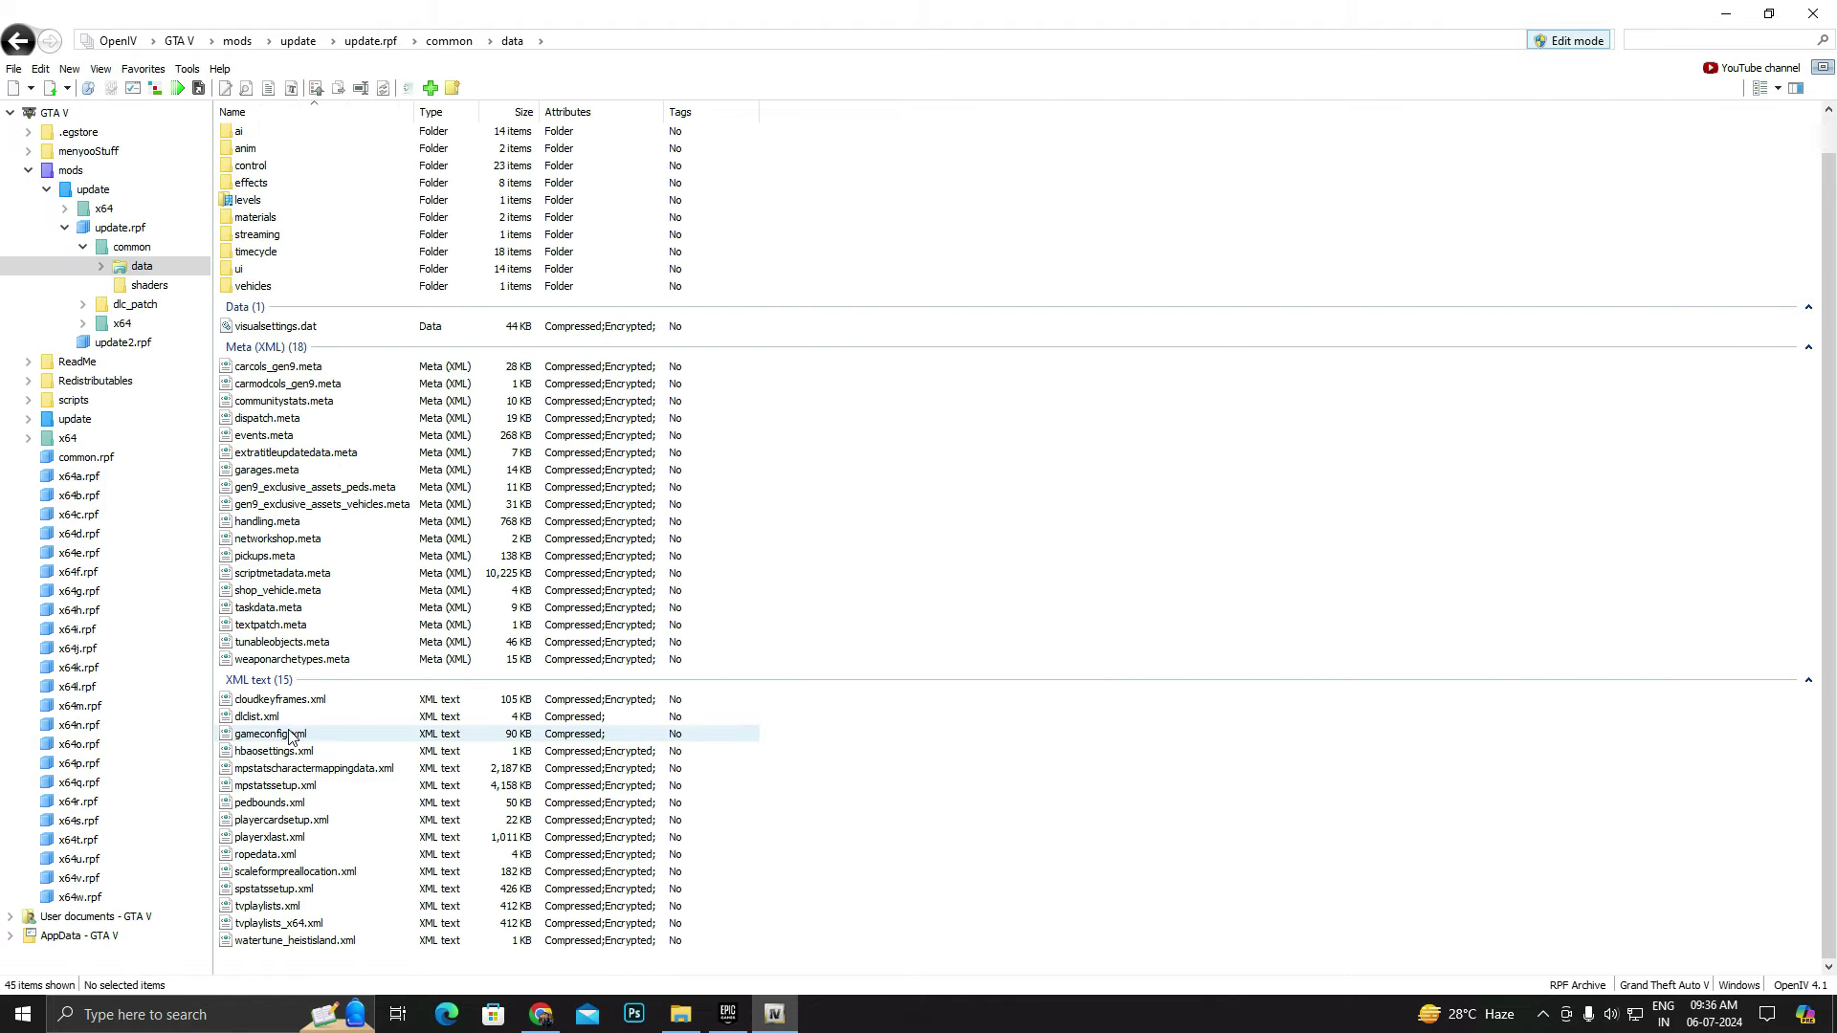
double_click(799, 17)
left_click_drag(880, 25, 1203, 145)
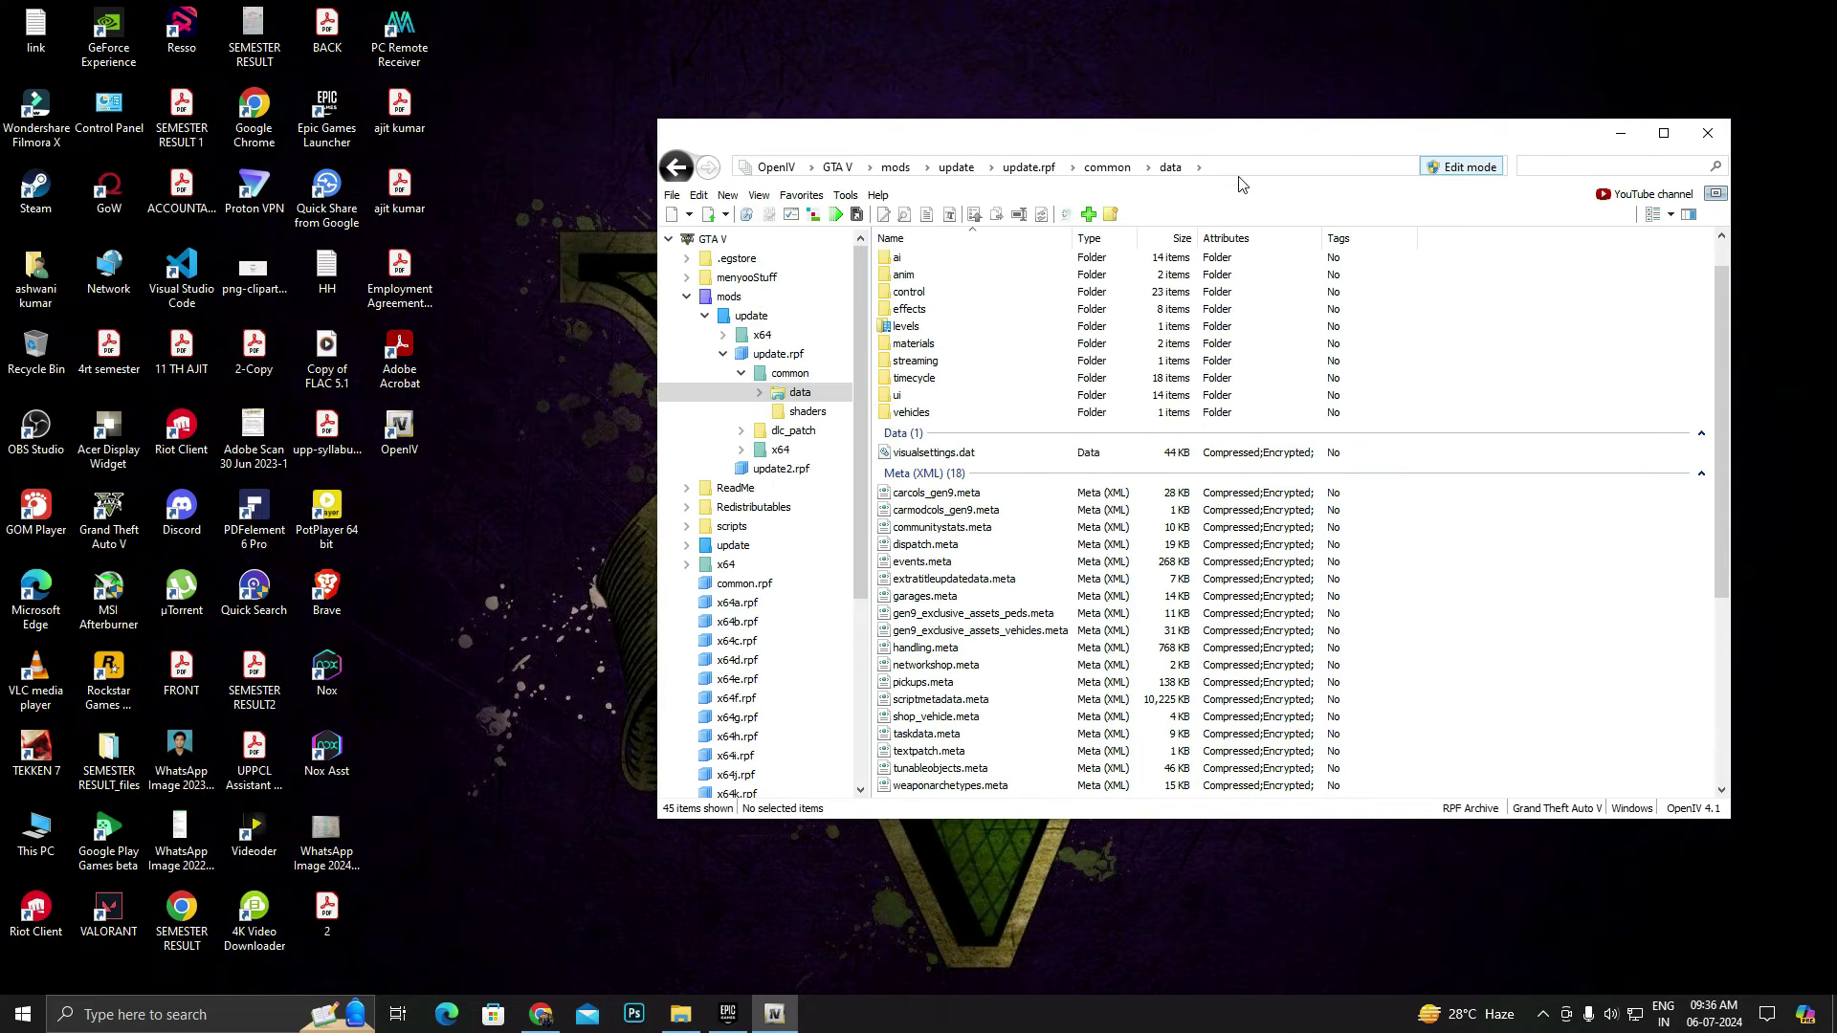
- Switch to File Explorer, open the v33 For More Mods\Stock Traffic (Means Gta base) folder, and place its window beside OpenIV
left_click(681, 1014)
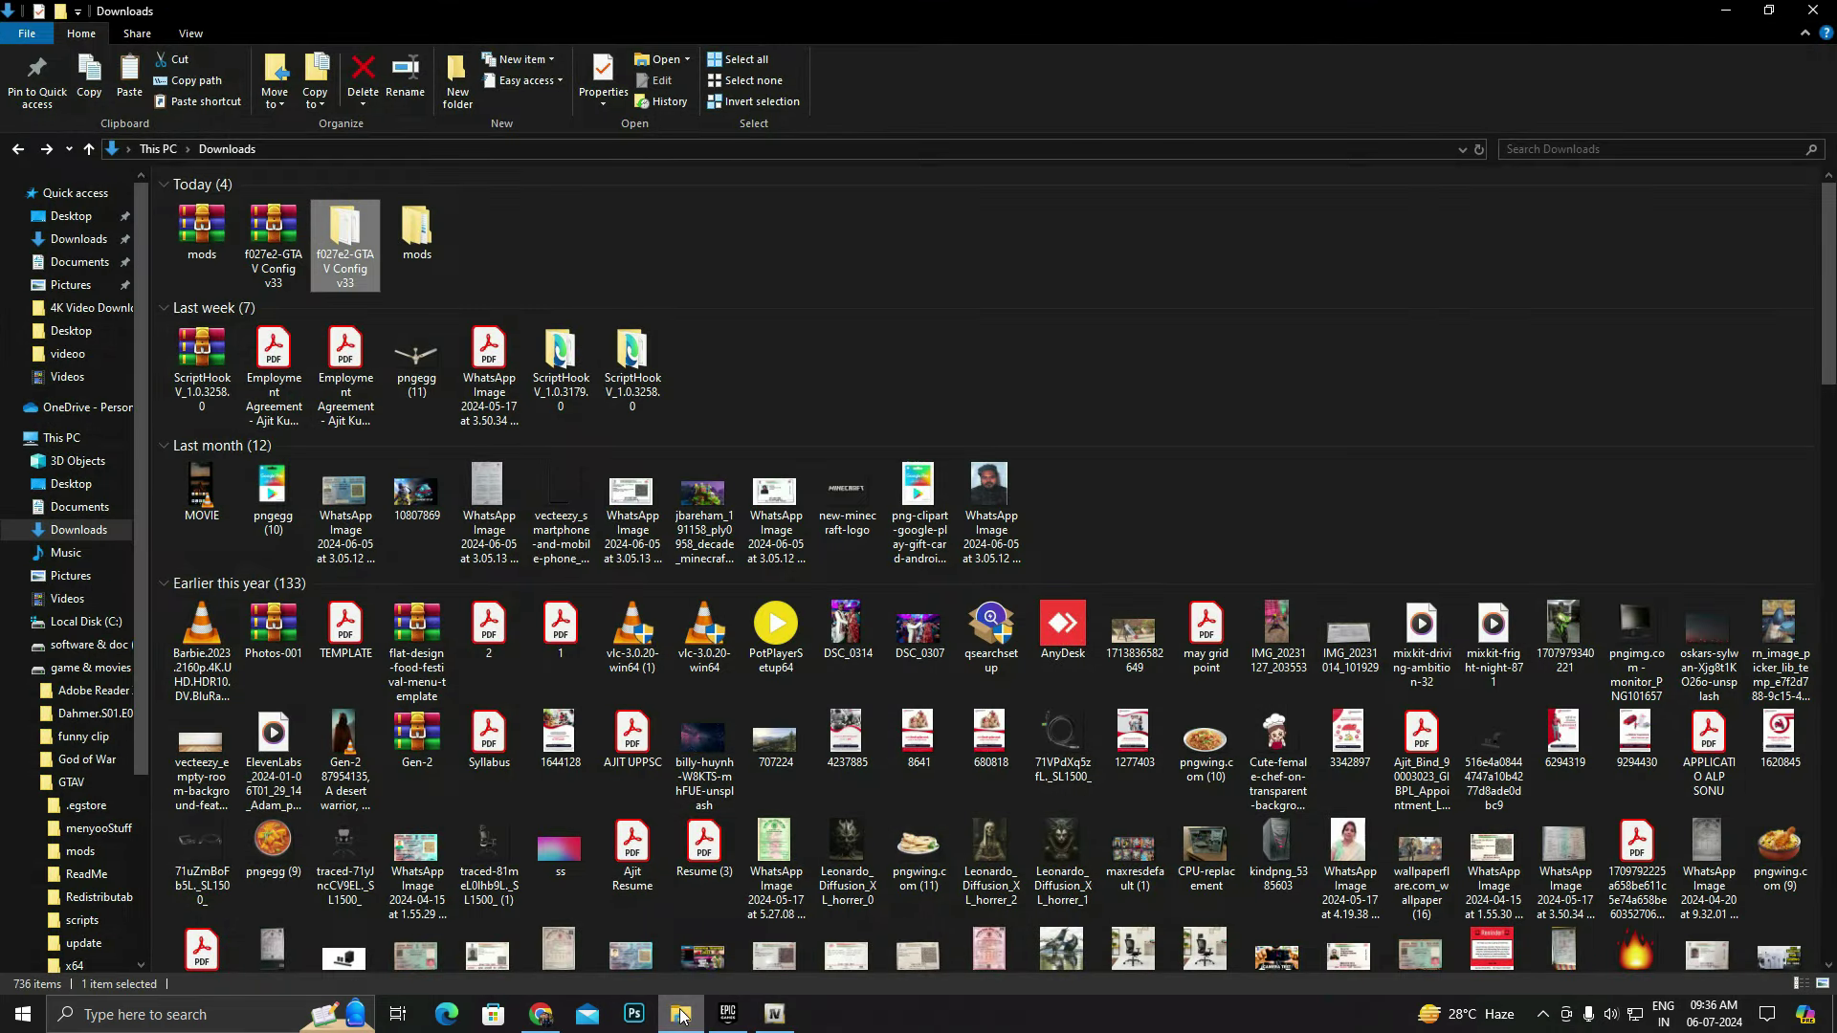
double_click(347, 244)
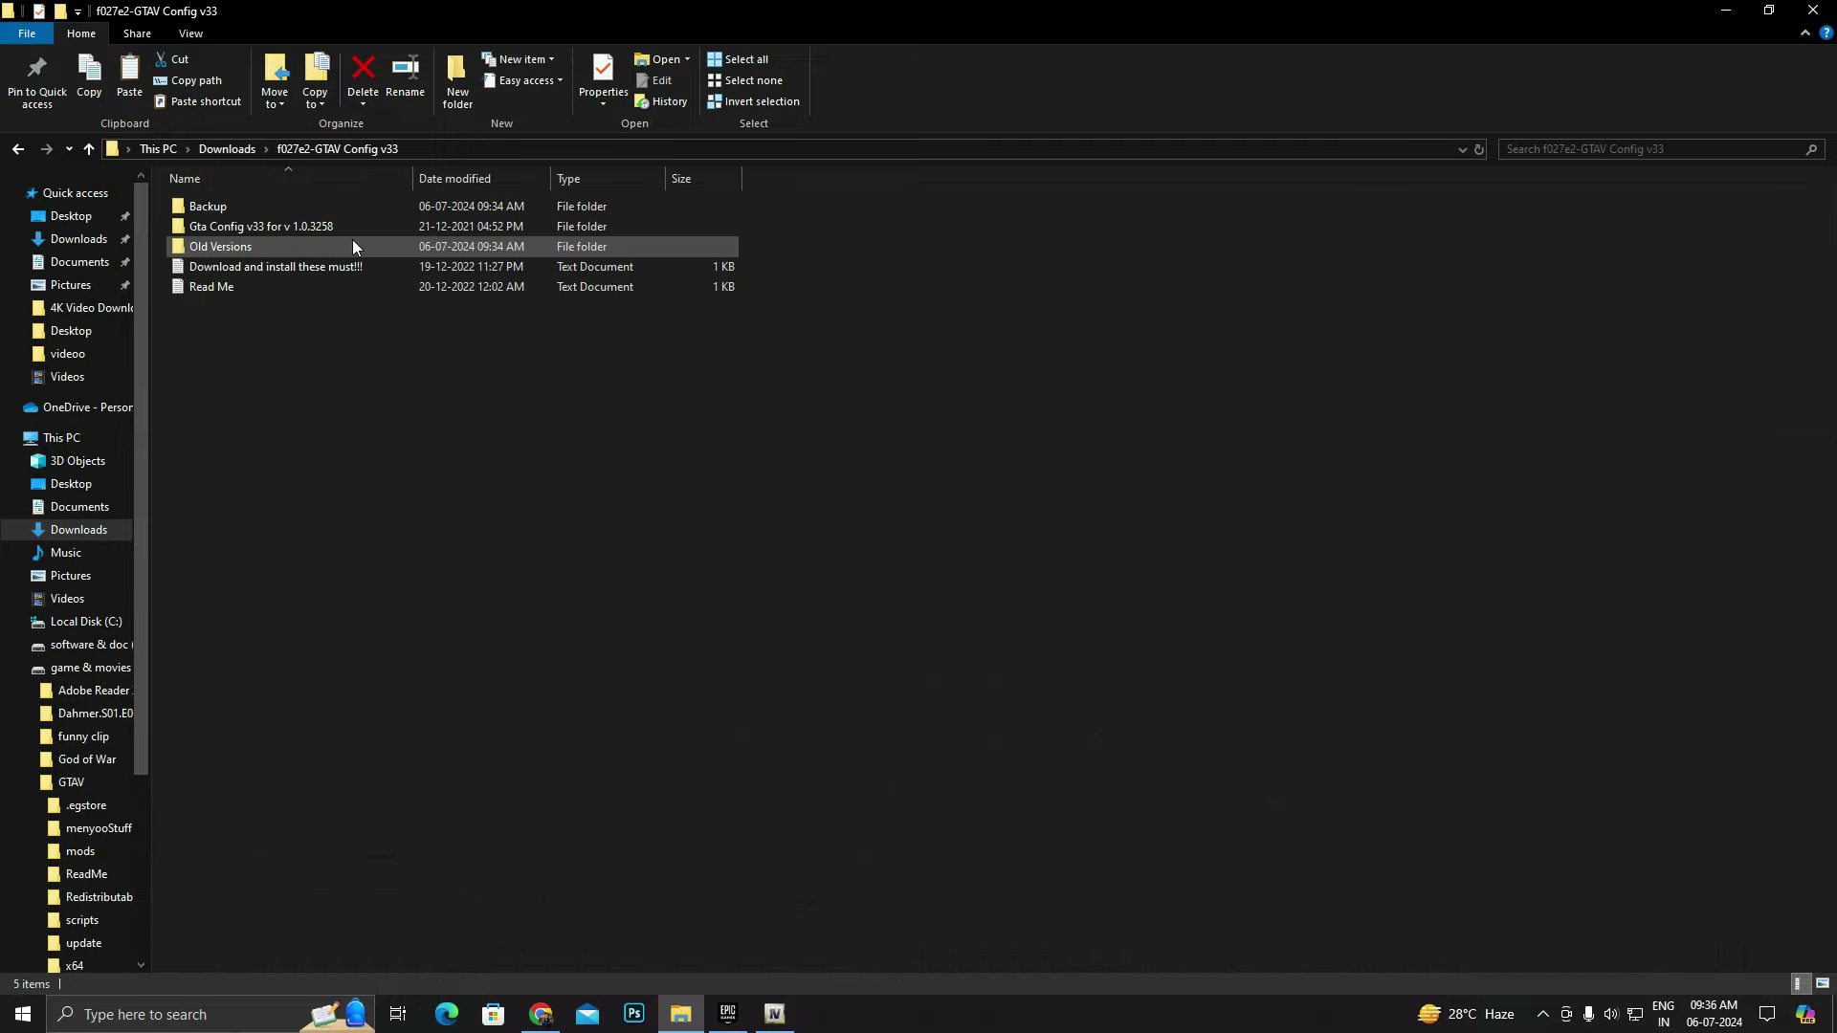
double_click(231, 231)
double_click(240, 228)
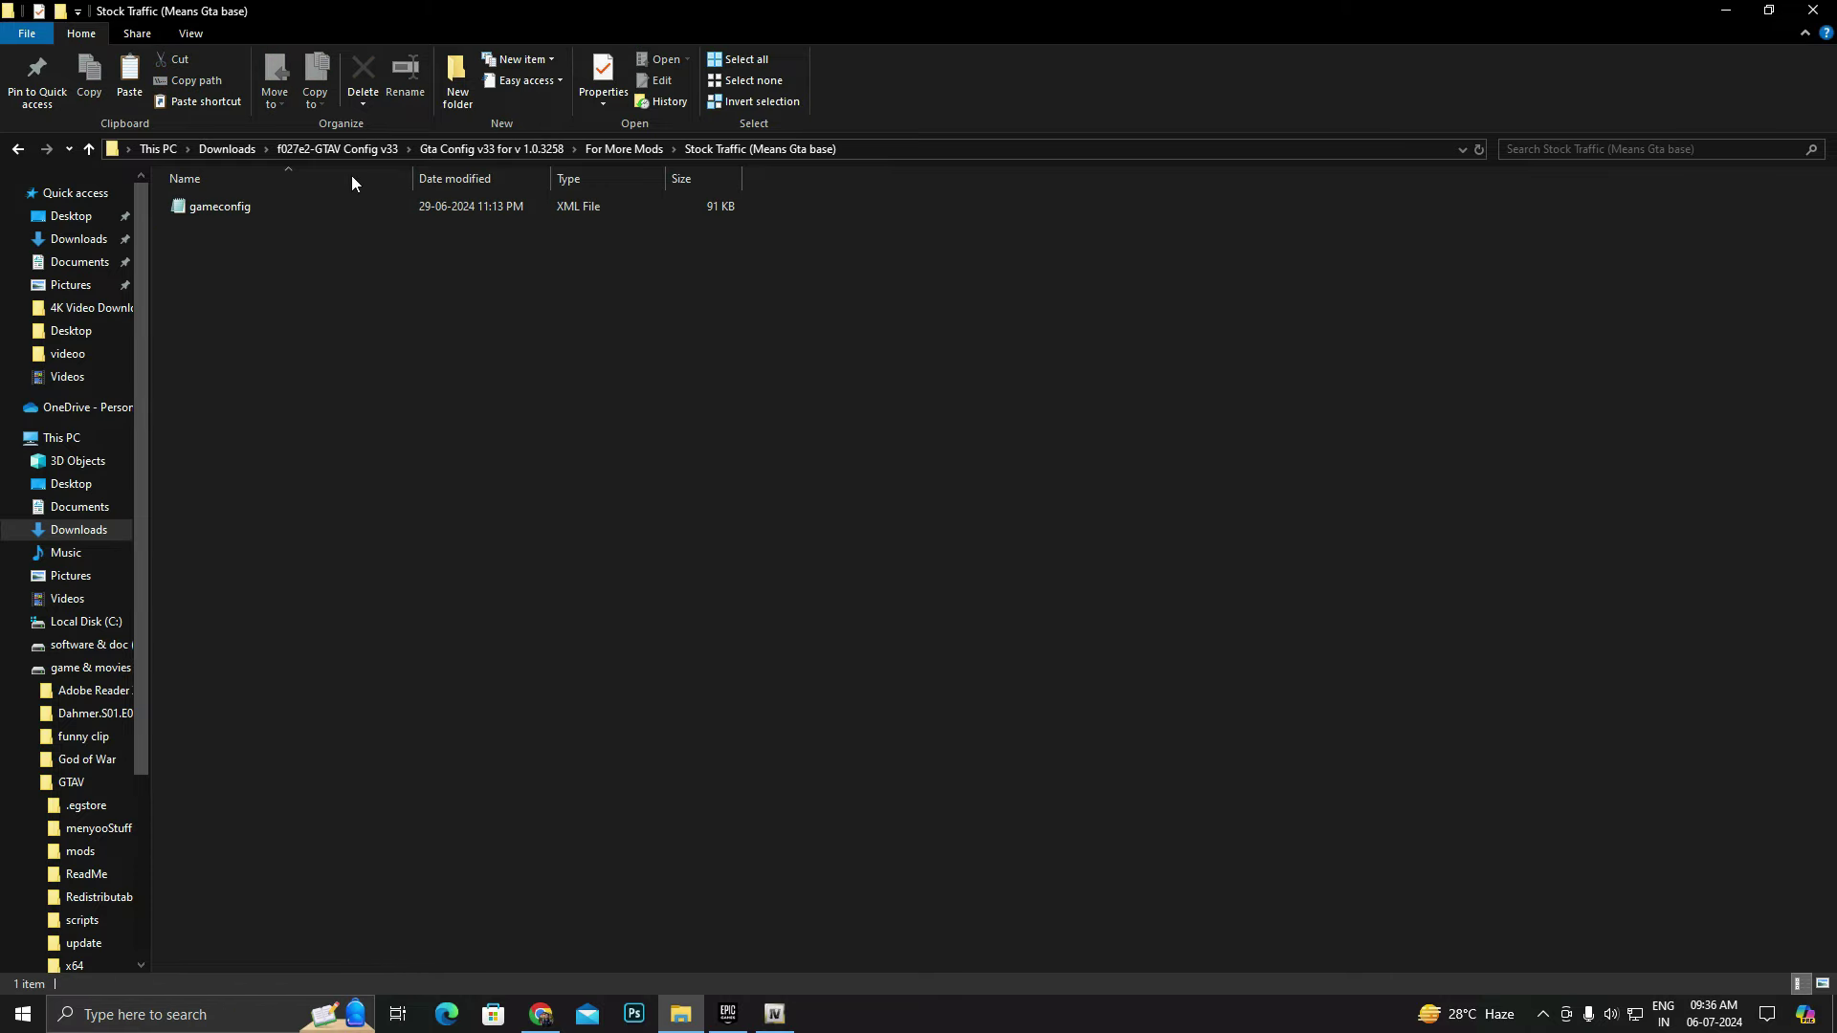
left_click_drag(627, 11, 251, 136)
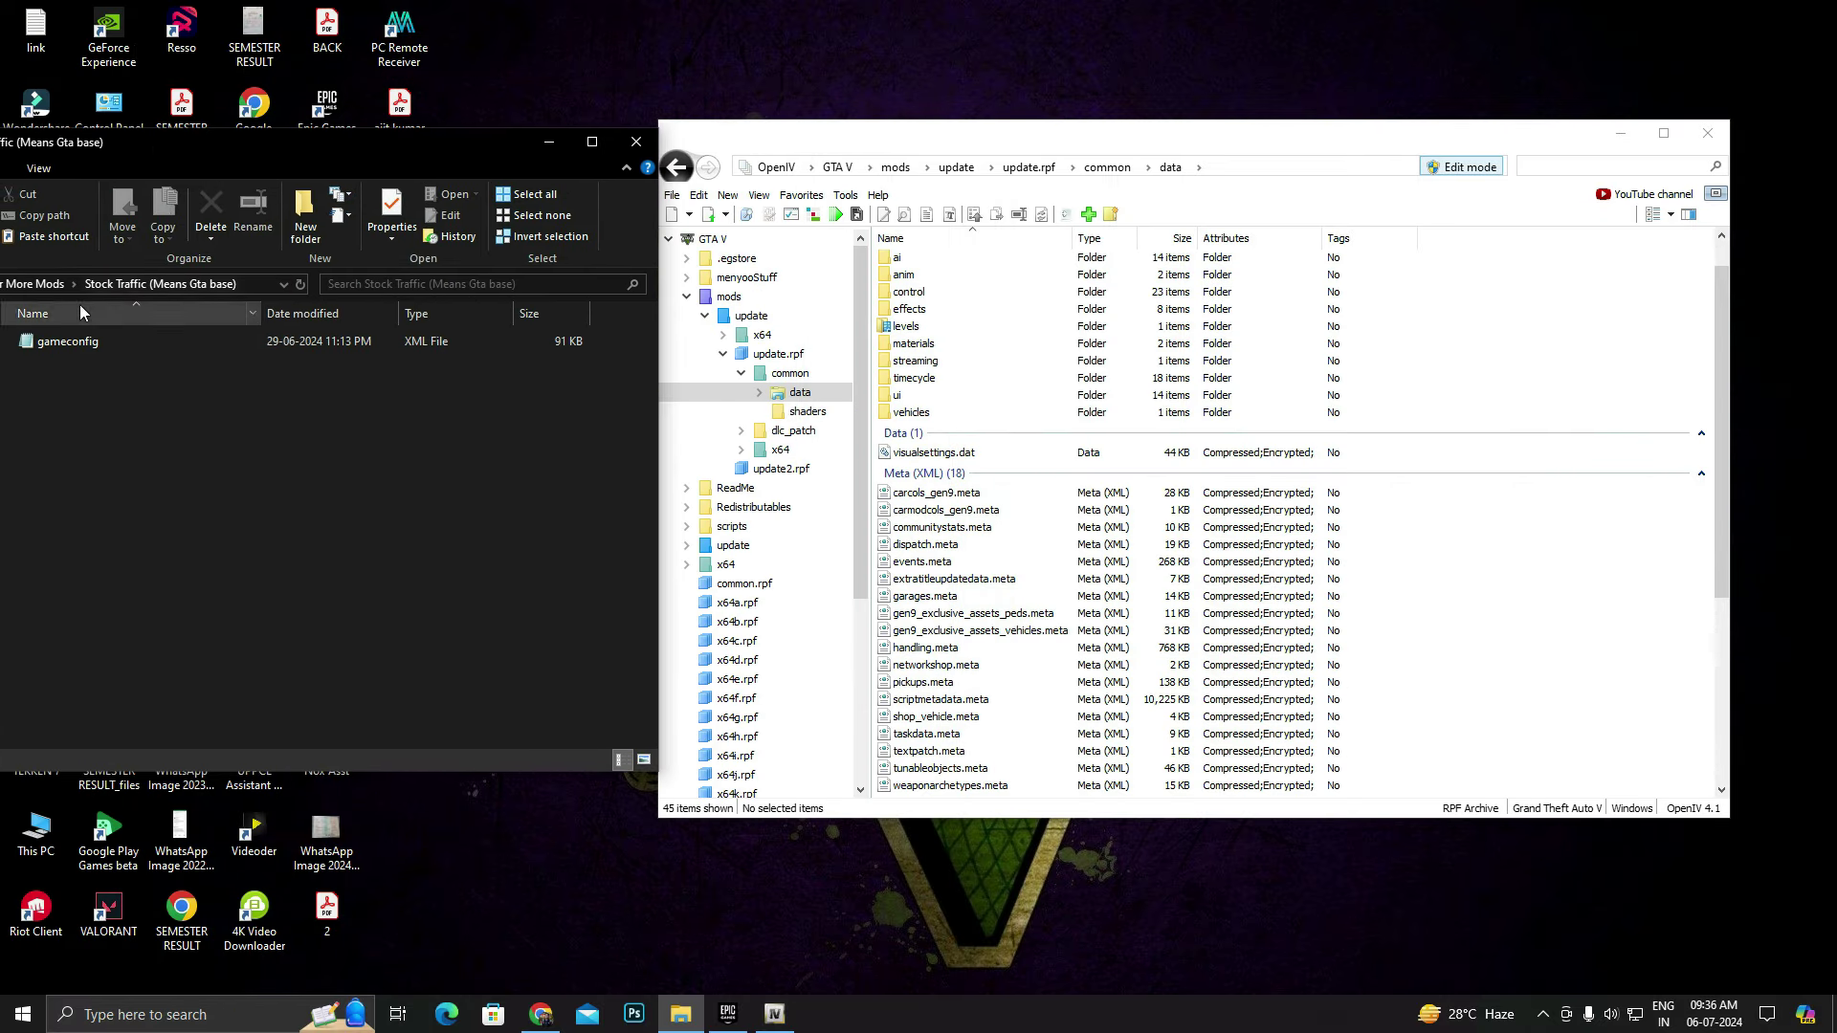
- Copy the Stock Traffic gameconfig file into update.rpf's common\data folder and close the File Explorer window
left_click(63, 340)
left_click_drag(69, 343, 820, 460)
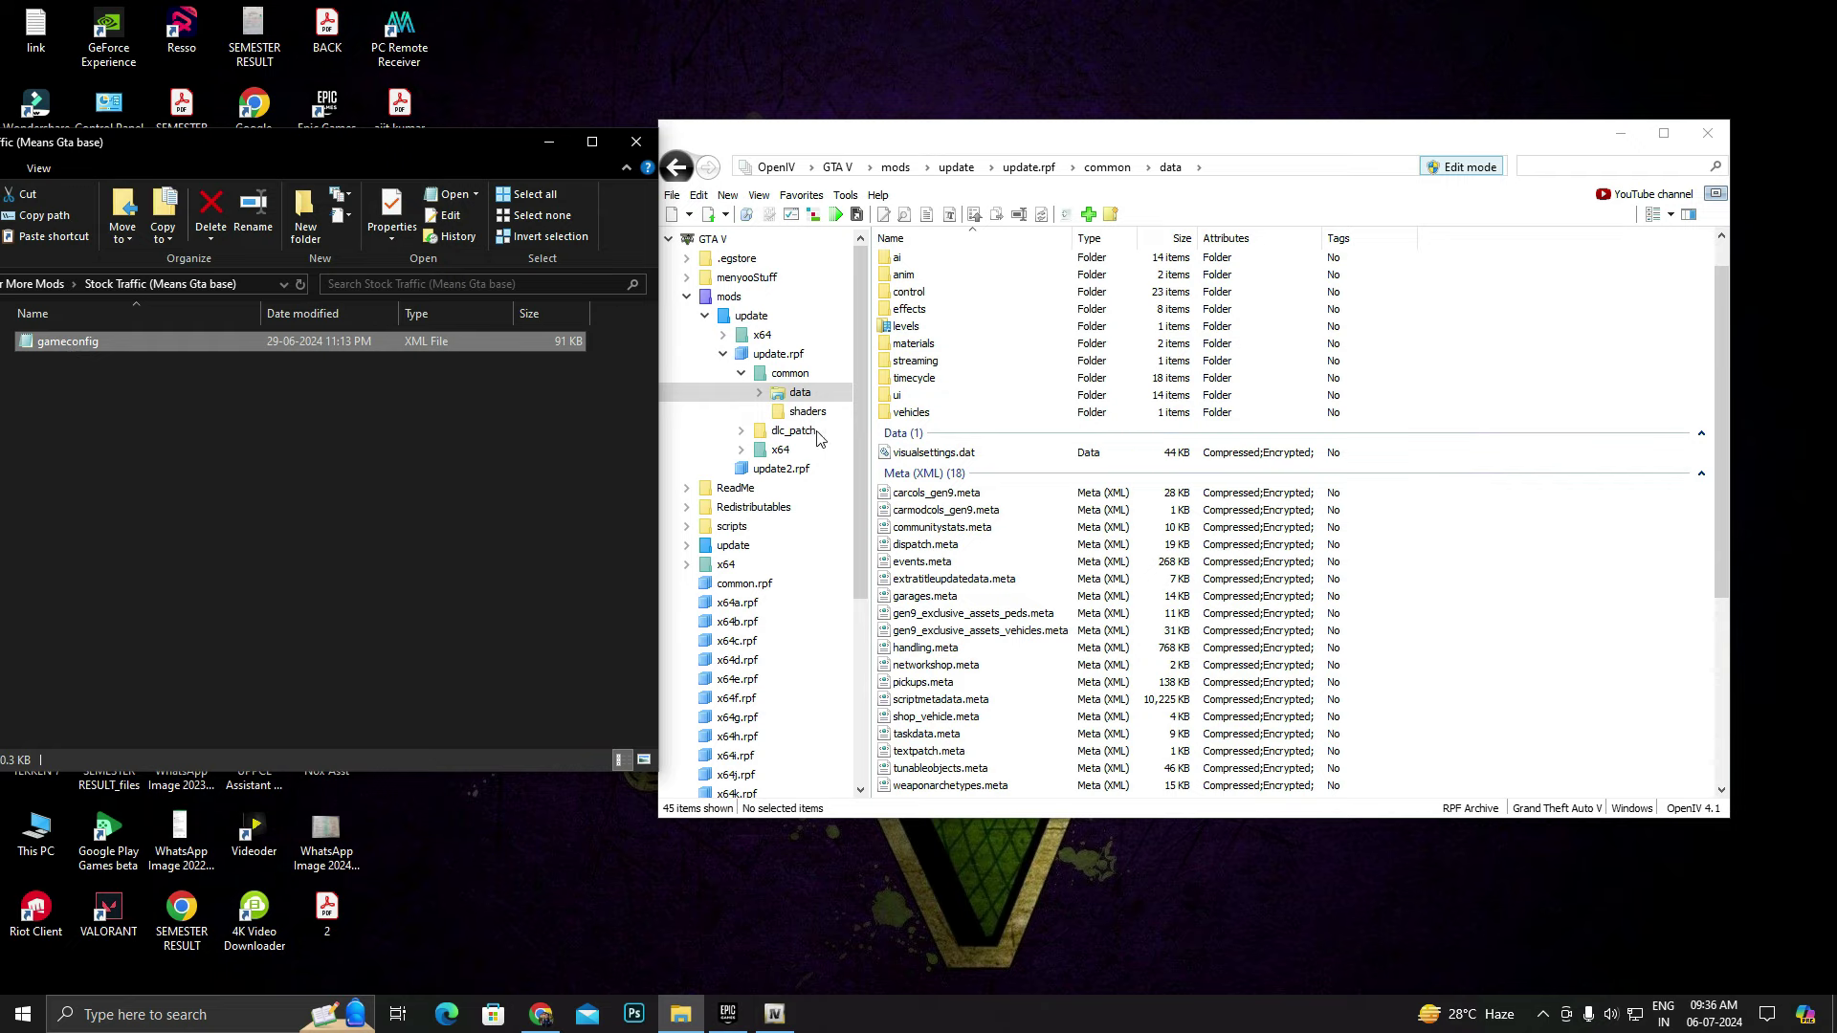
left_click(636, 142)
left_click_drag(790, 141, 708, 146)
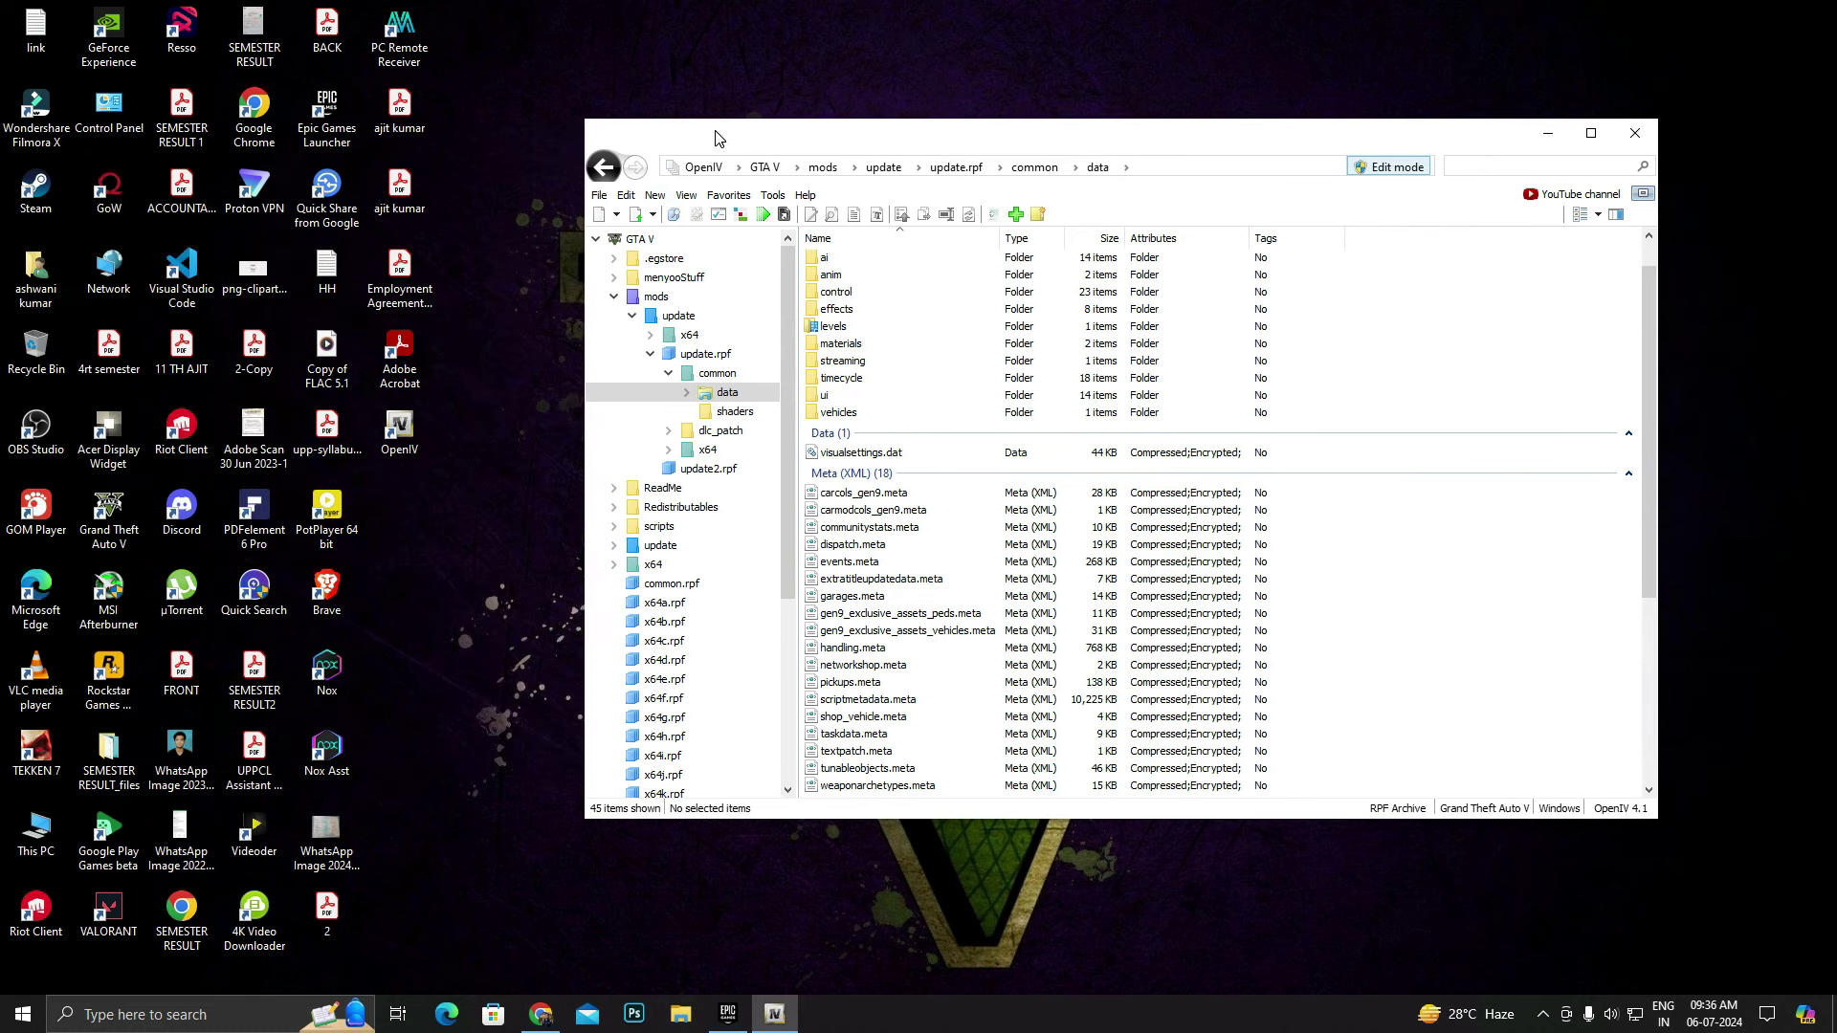
- Close OpenIV, switch to the running Grand Theft Auto V, and open the Menyoo menu after declining the incoming call
left_click(1625, 141)
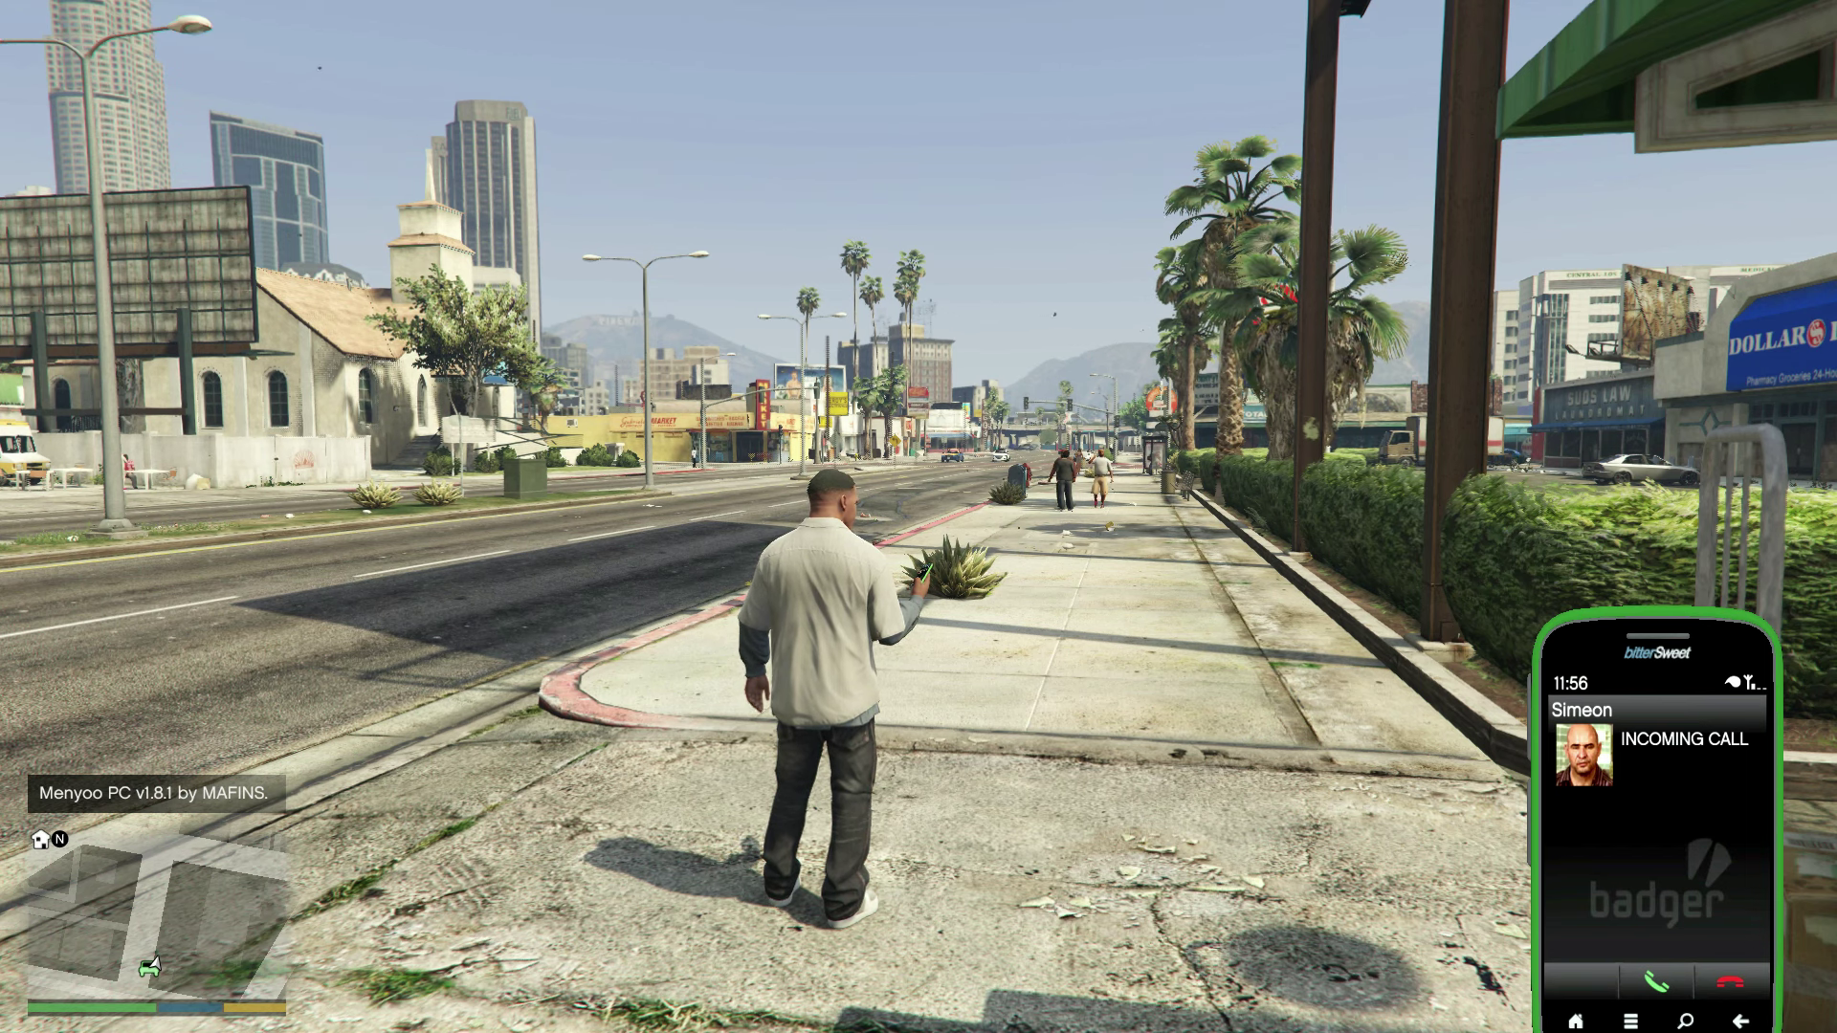
key("BackSpace")
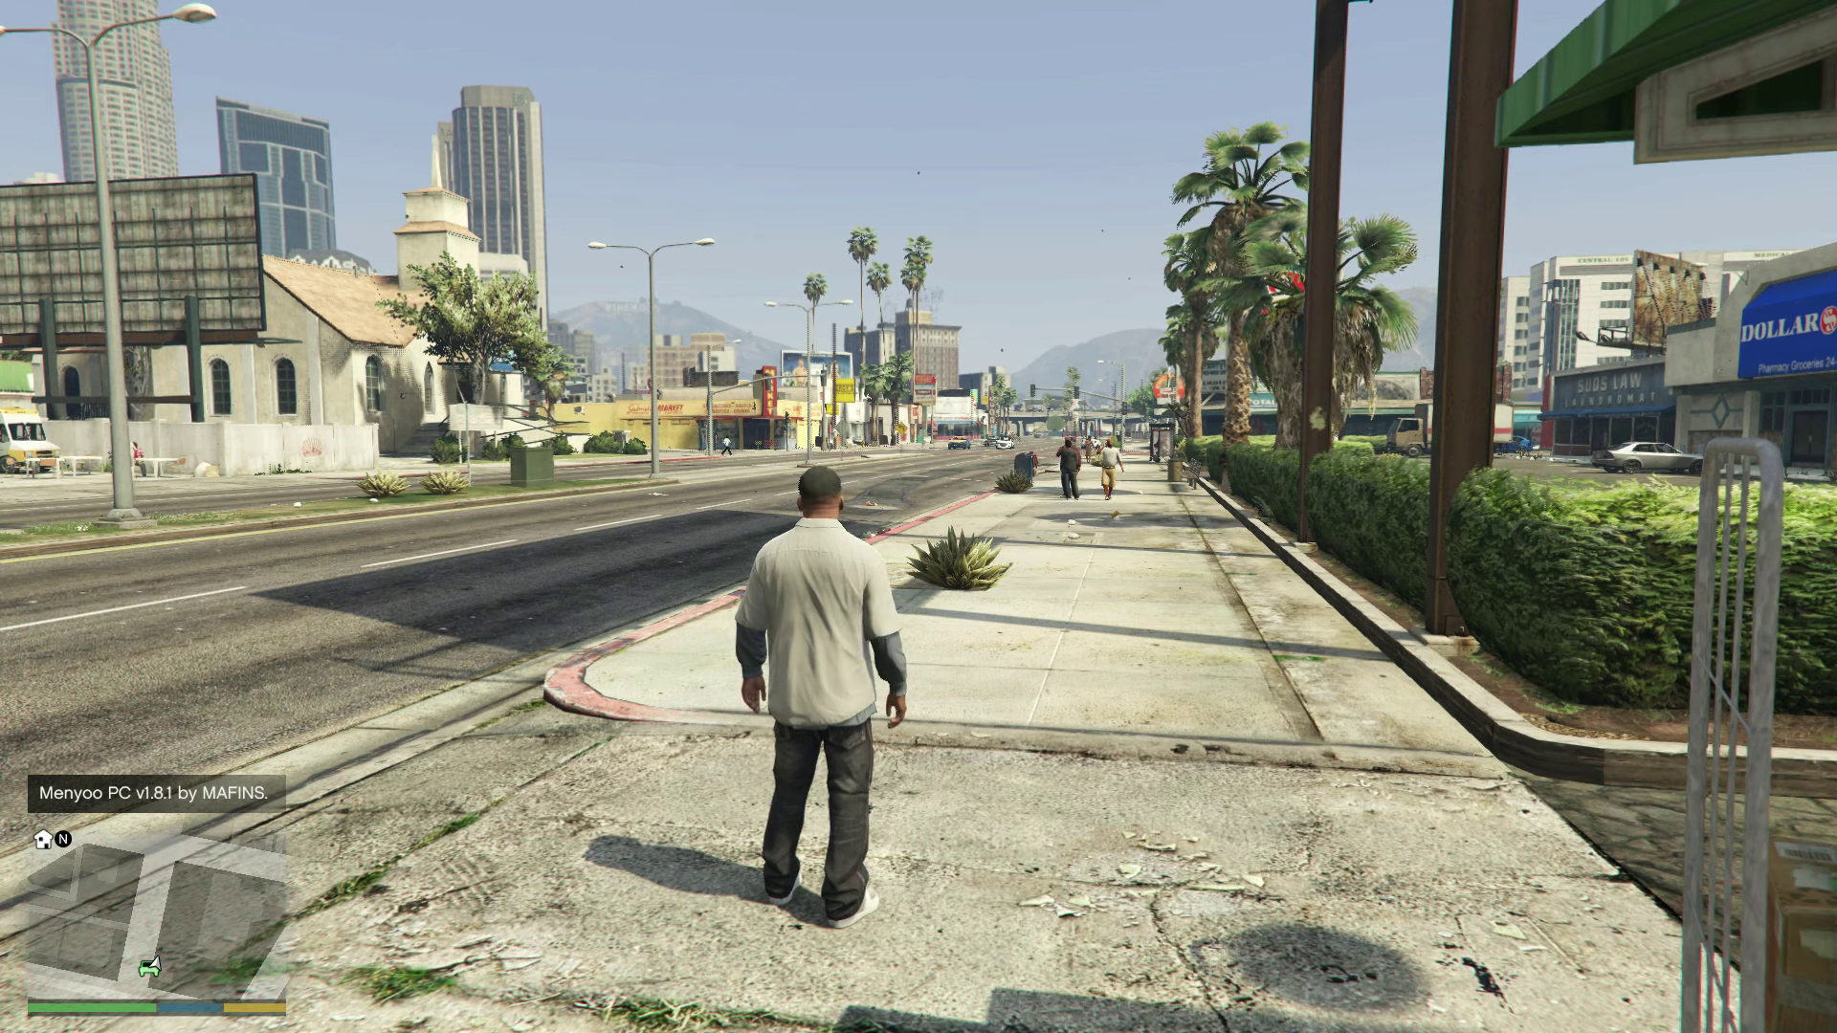
key("F8")
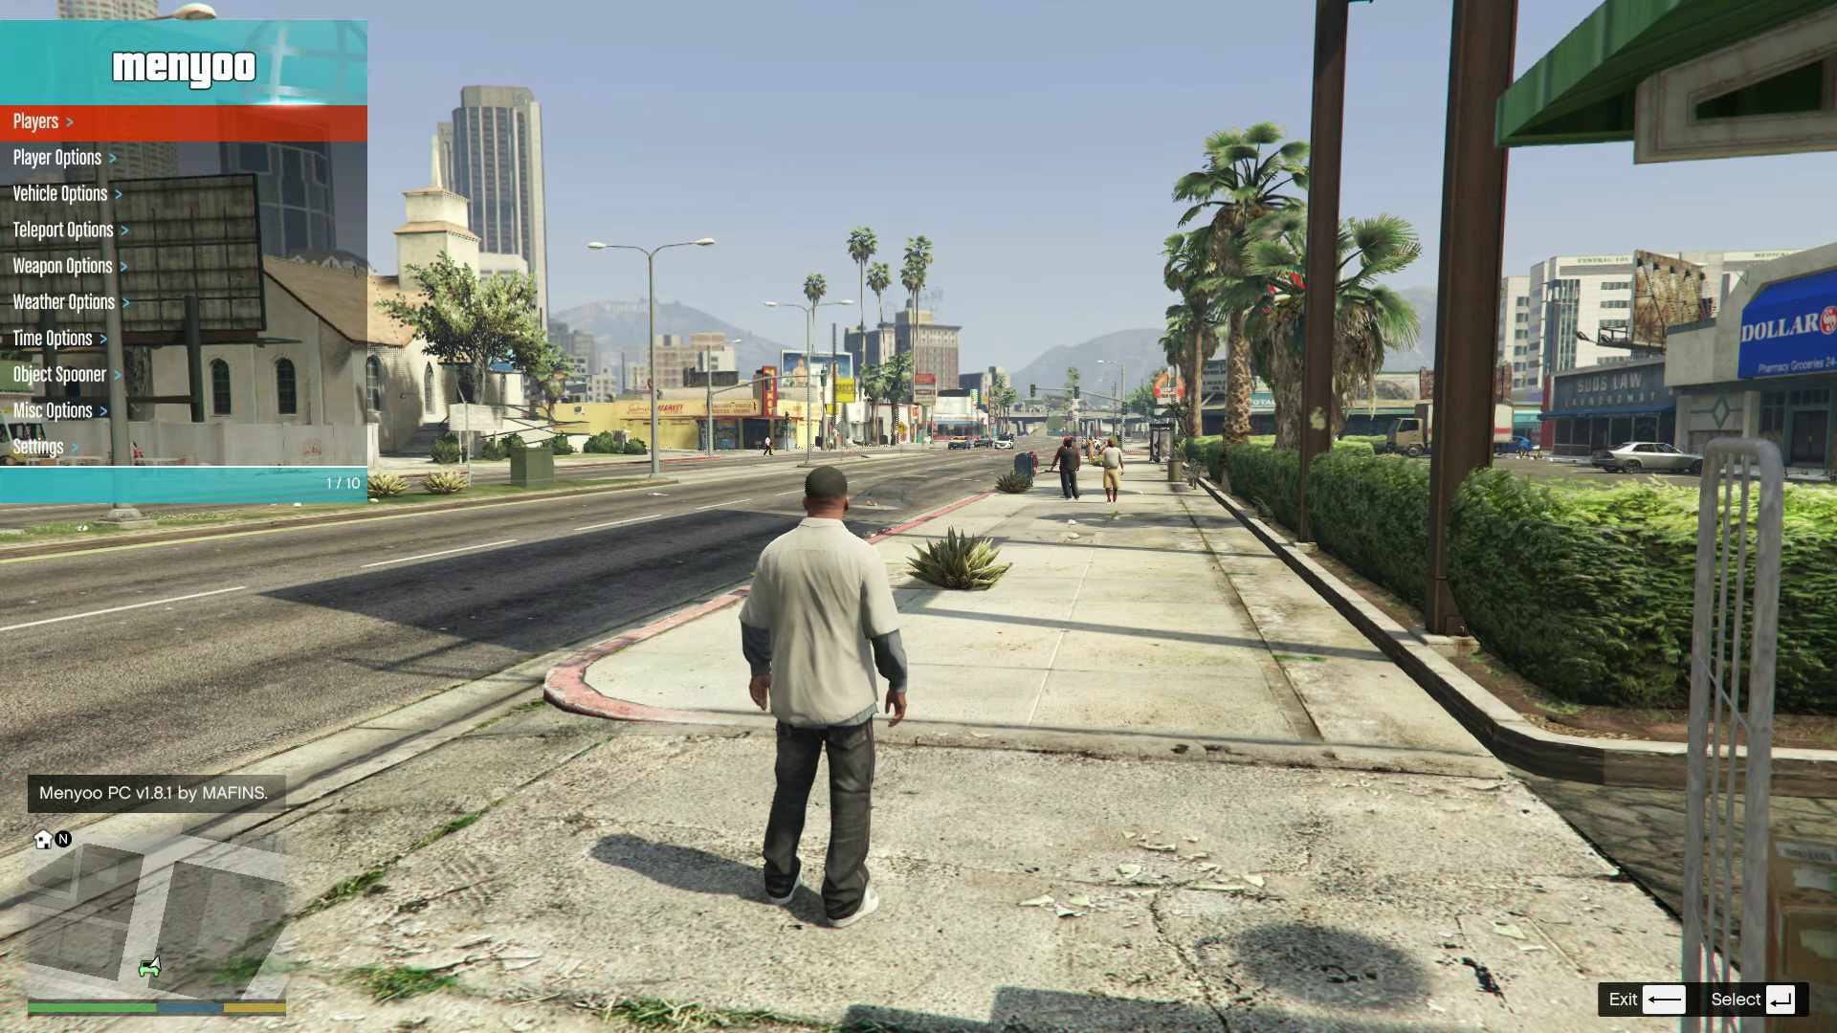
- Look through the main categories of the Menyoo menu
key("Down")
key("Down")
key("Down")
key("Down")
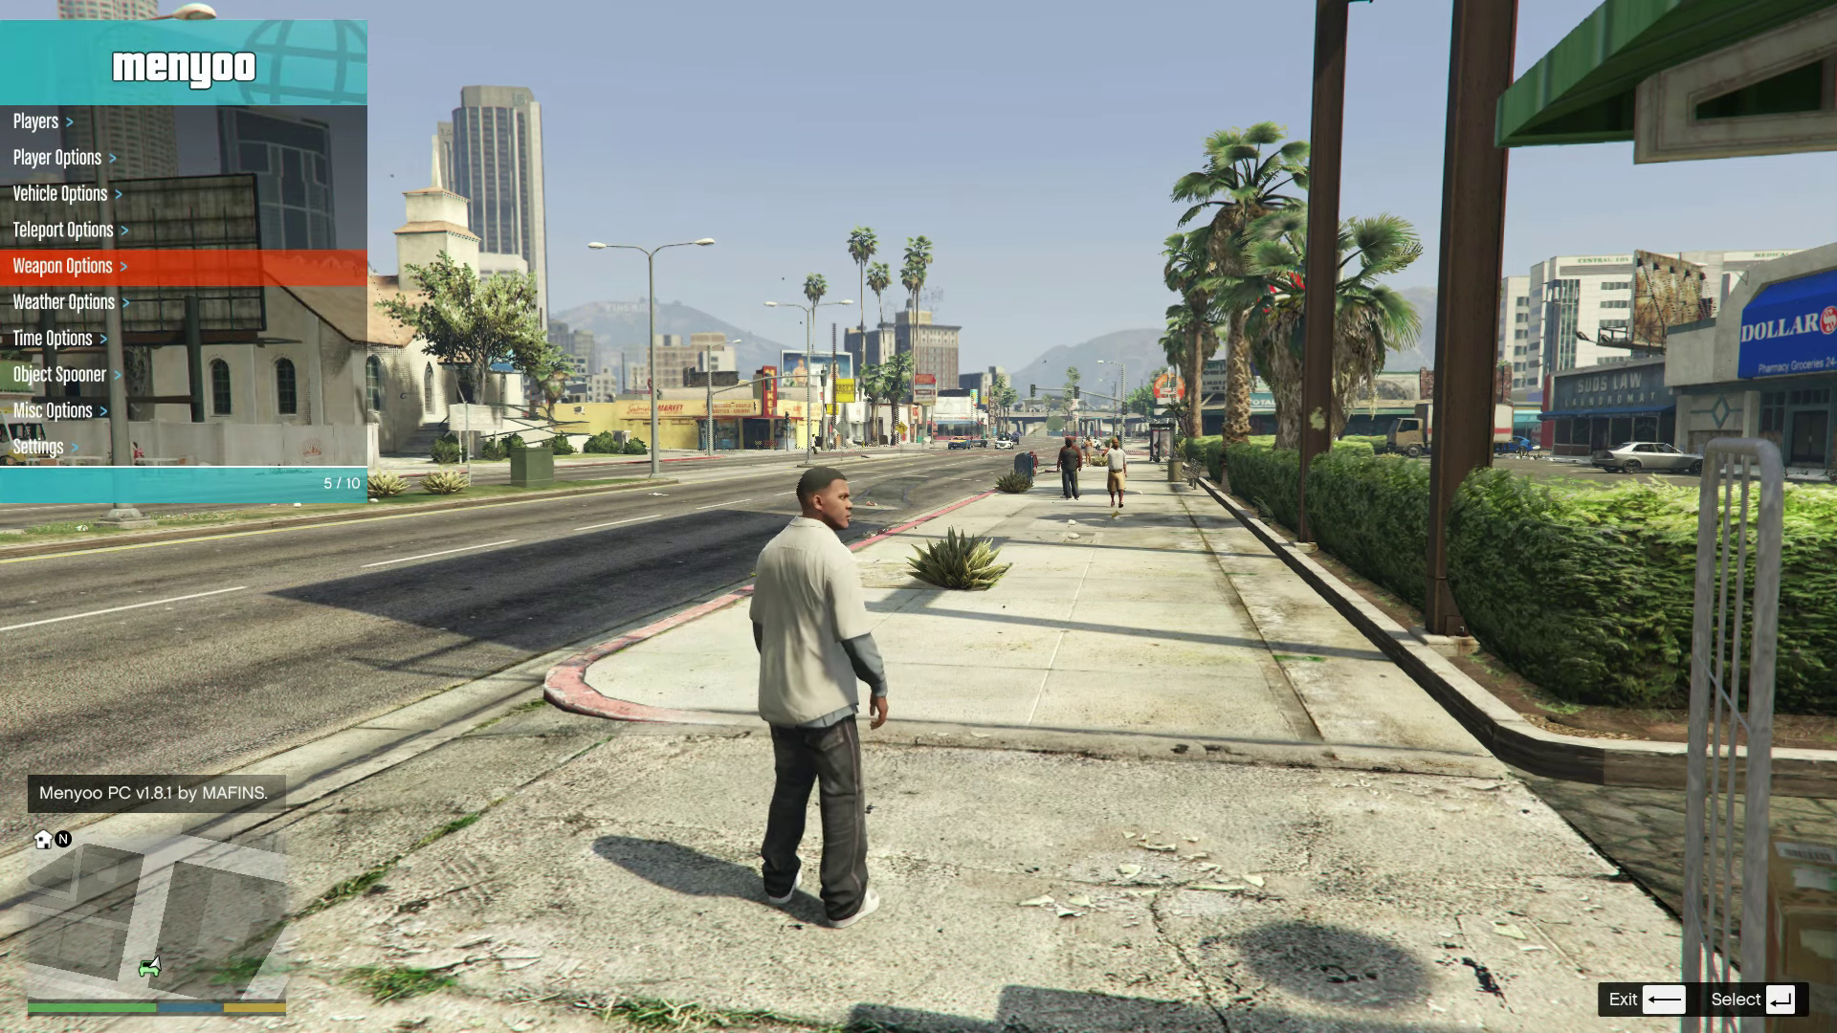
key("Down")
key("Down")
key("Up")
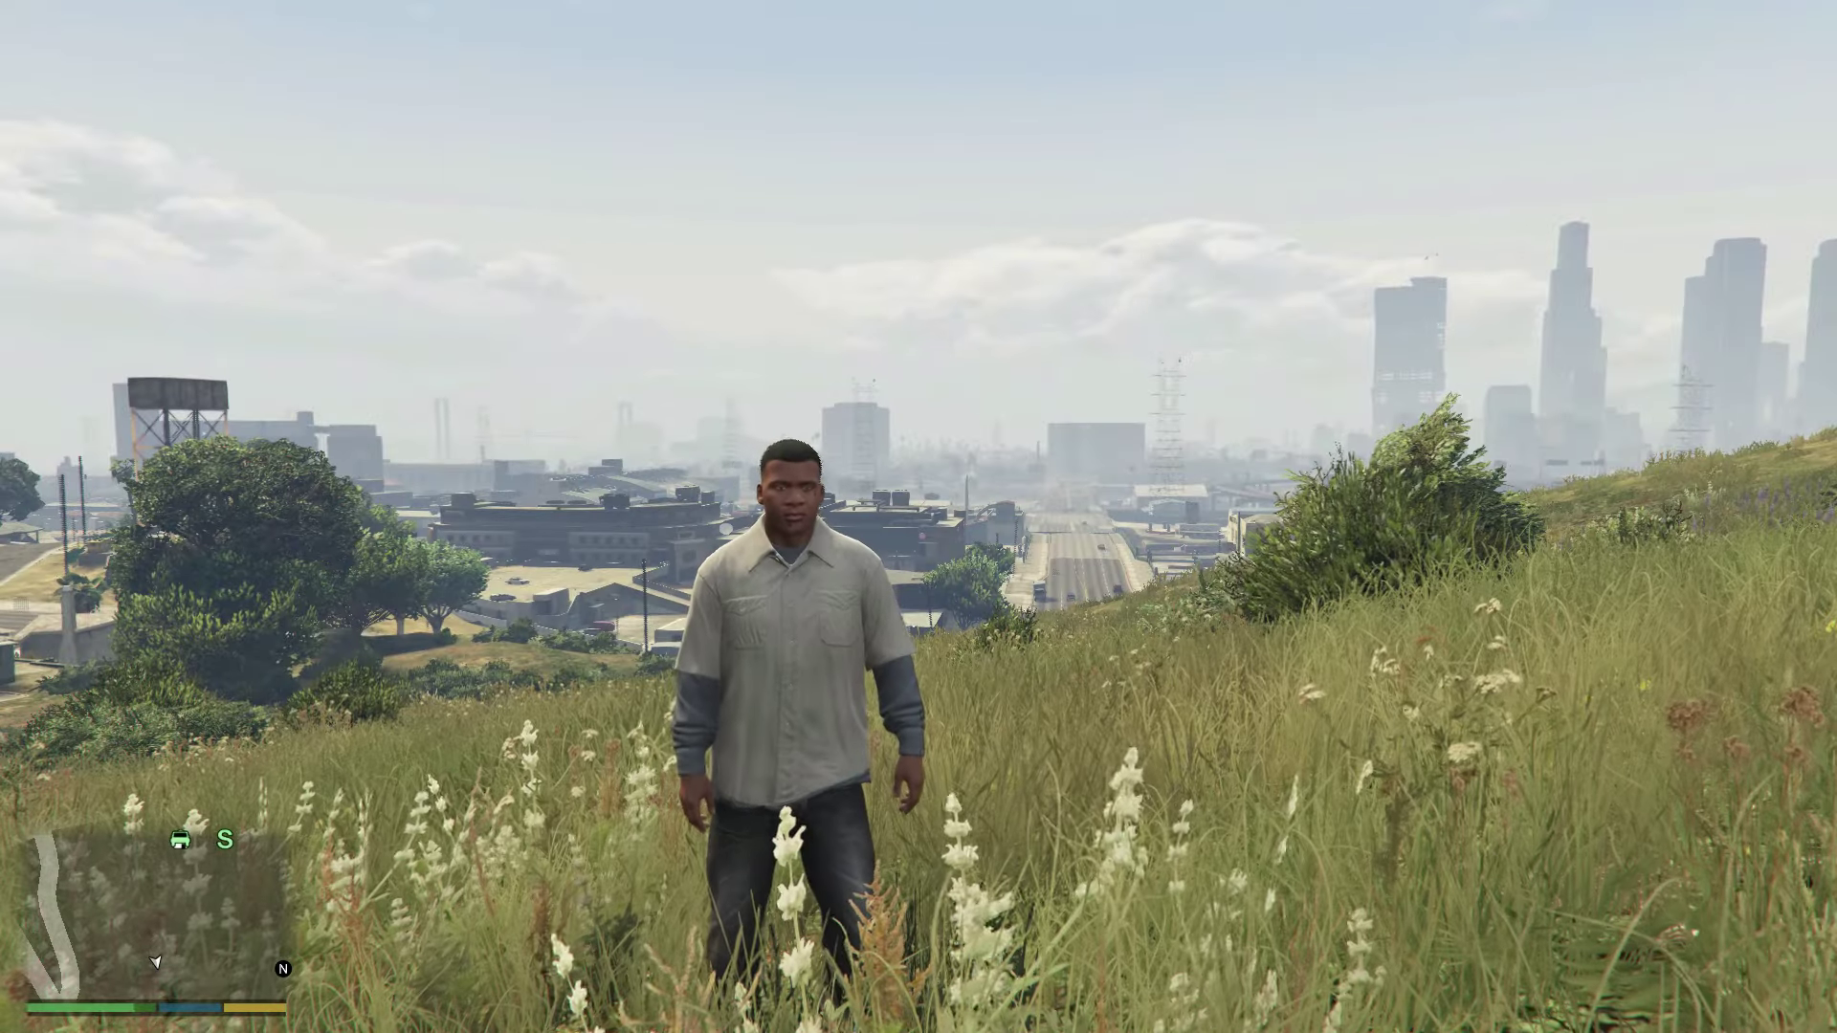
- Reopen the Menyoo menu and enter Vehicle Options
key("F8")
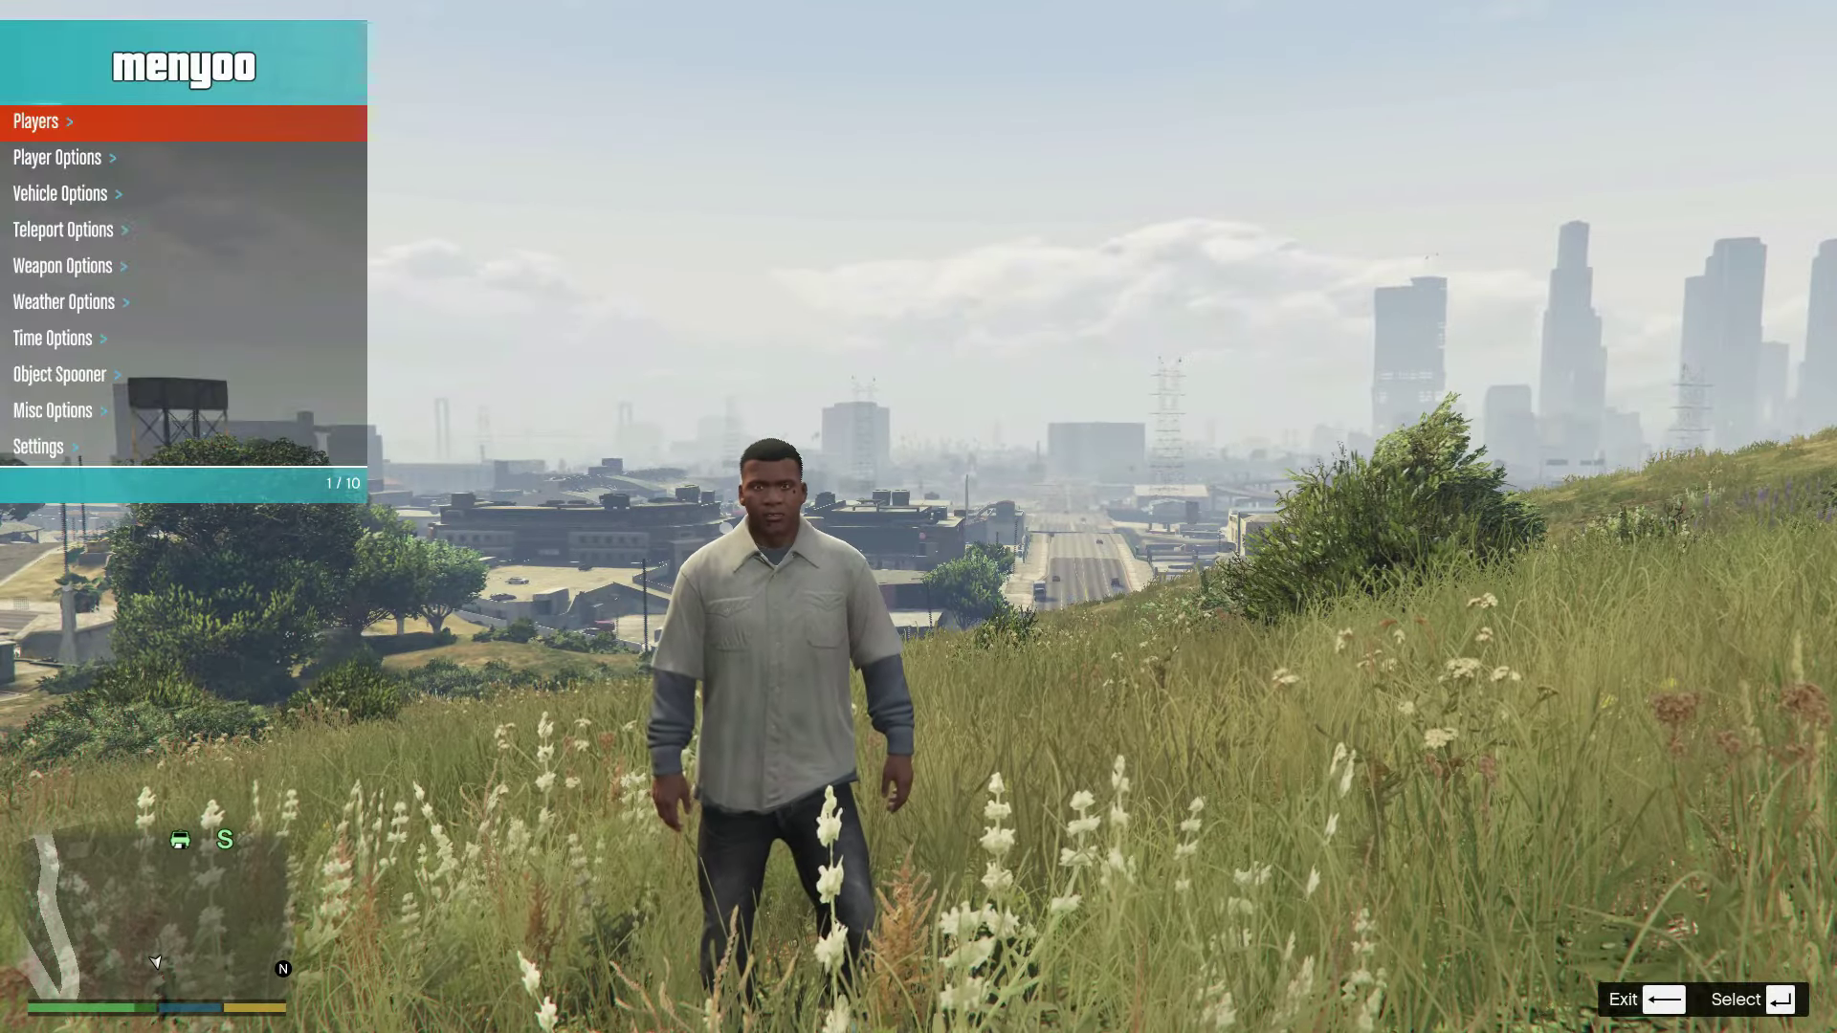
key("Down")
key("Down")
key("Return")
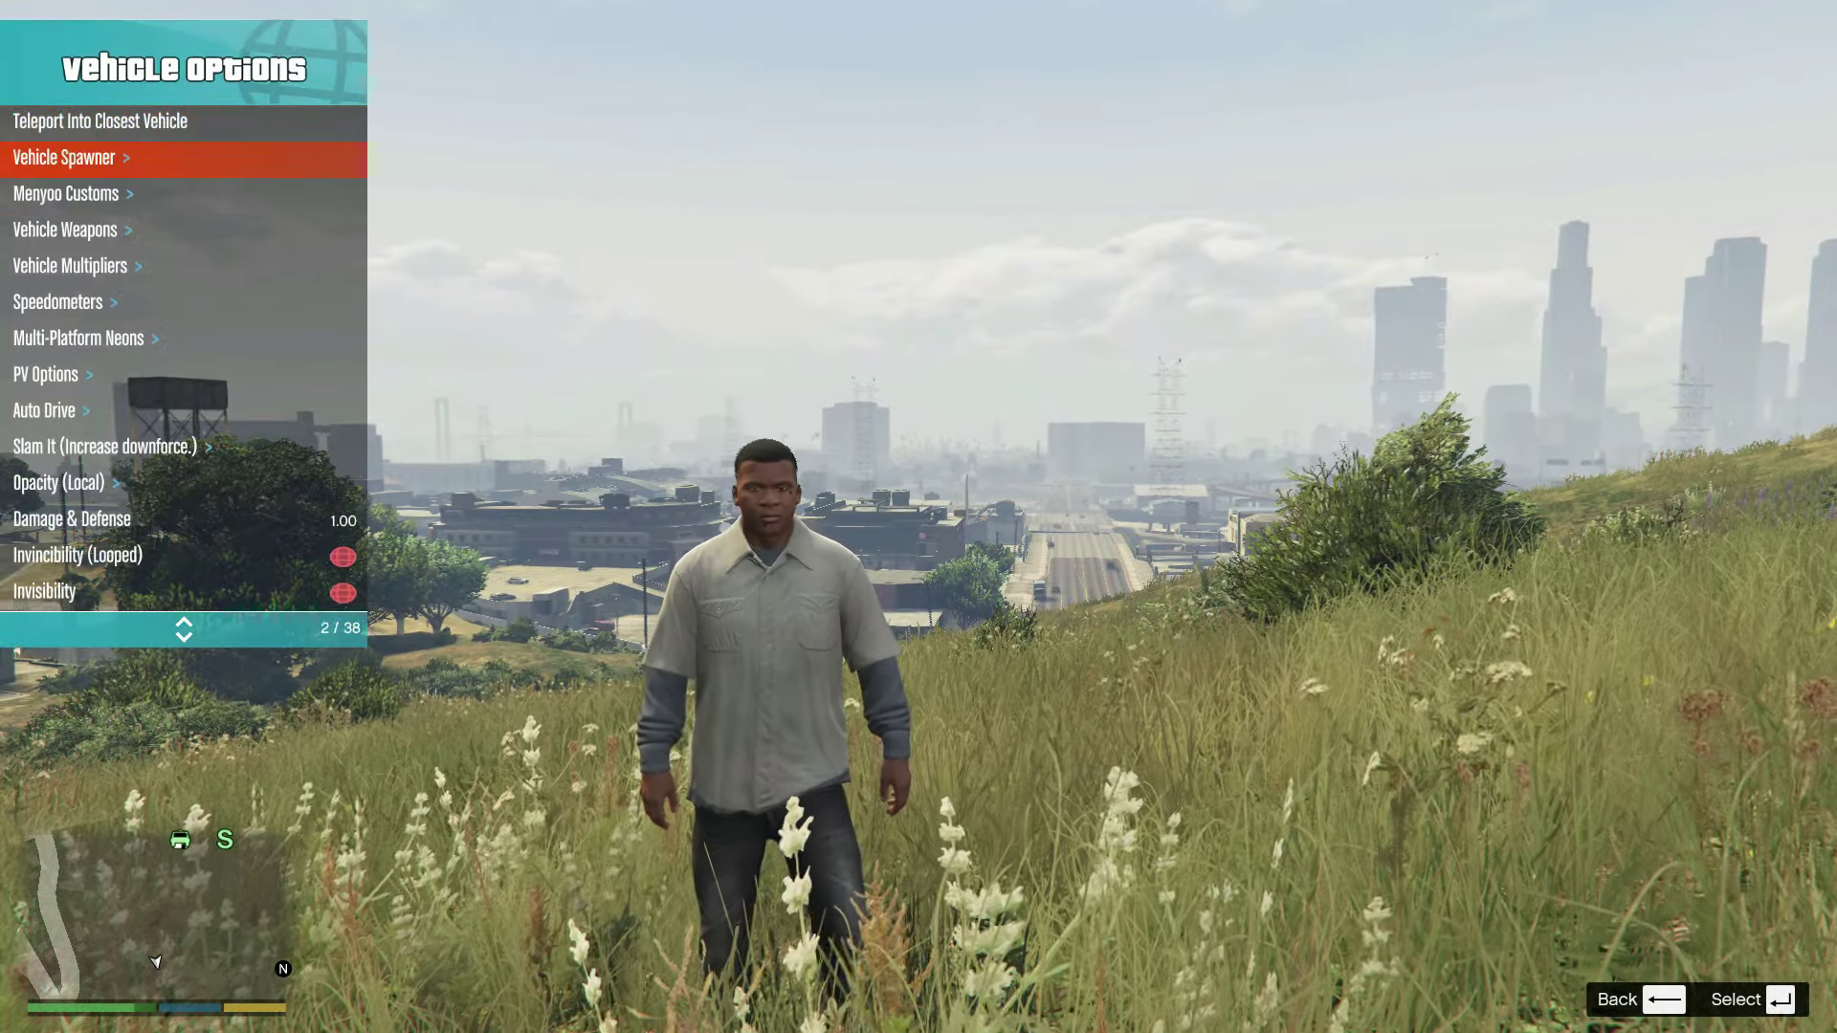
key("Down")
key("Down")
key("Return")
key("BackSpace")
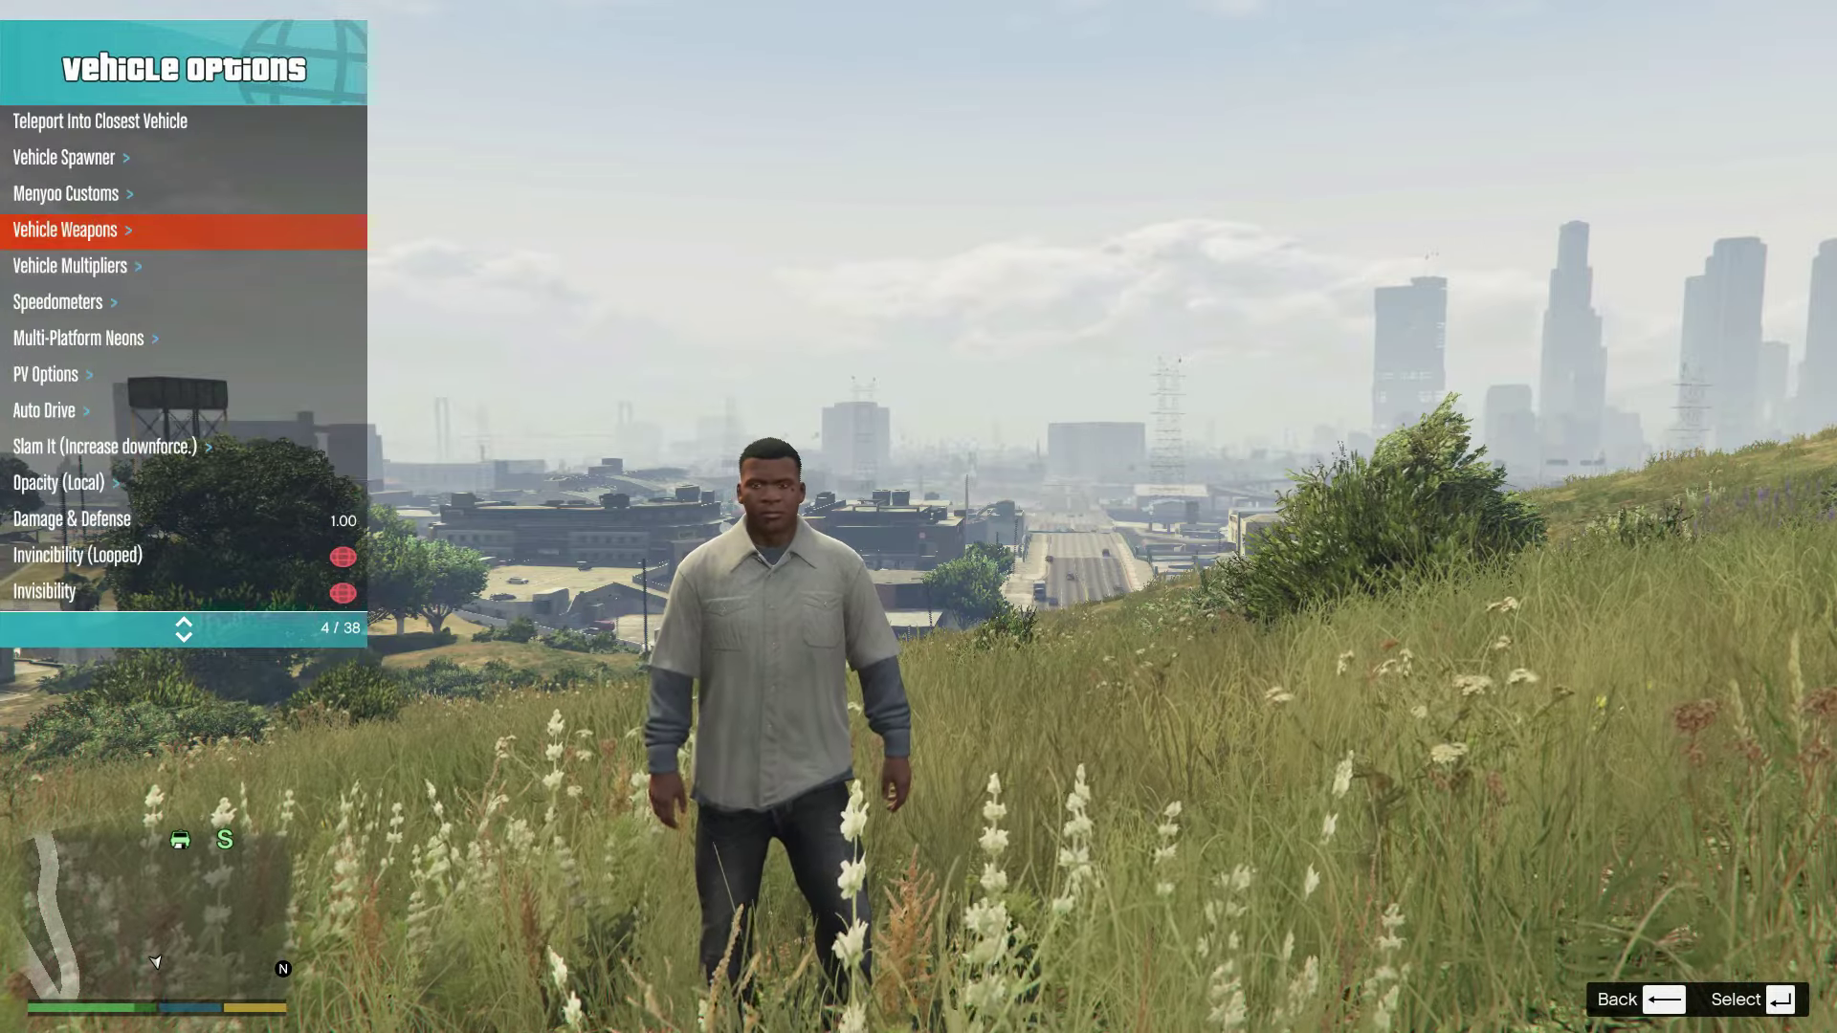
key("Up")
key("Up")
- Spawn the Deveste Eight from the Super category of the Vehicle Spawner and leave the vehicle menus
key("Return")
key("Down")
key("Down")
key("Down")
key("Down")
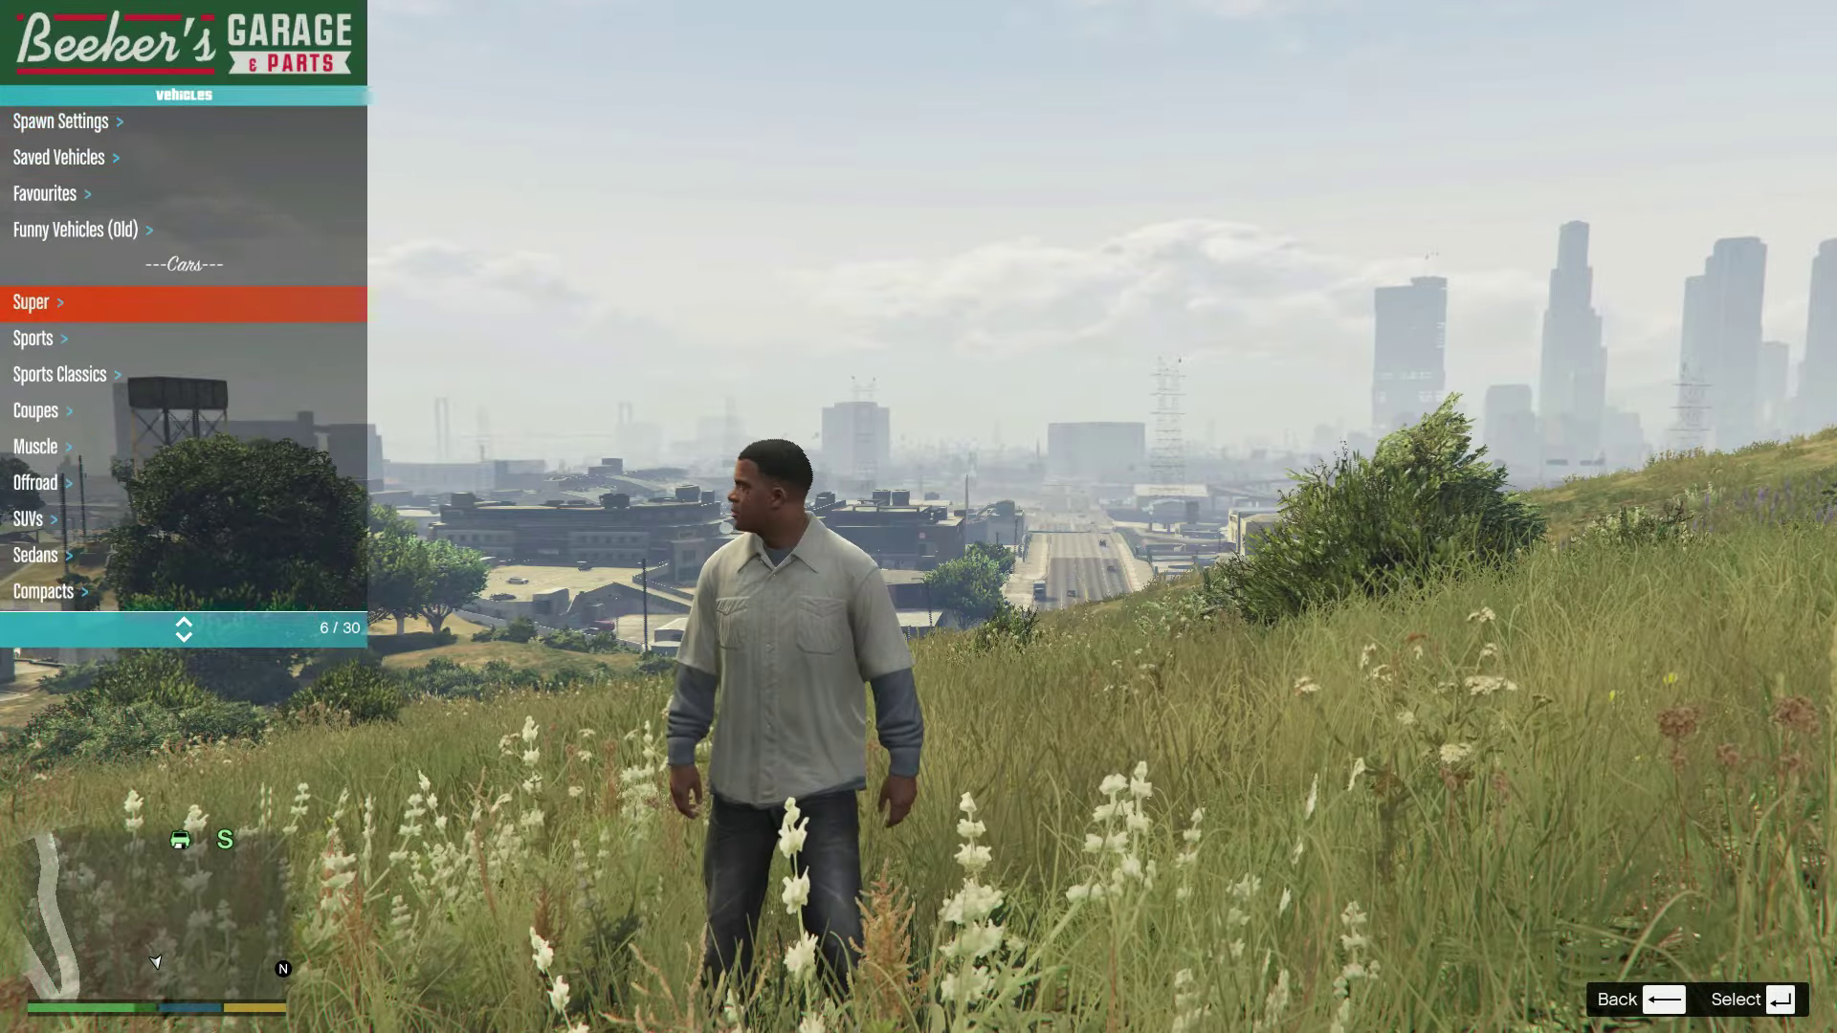
key("Return")
key("Down")
key("Down")
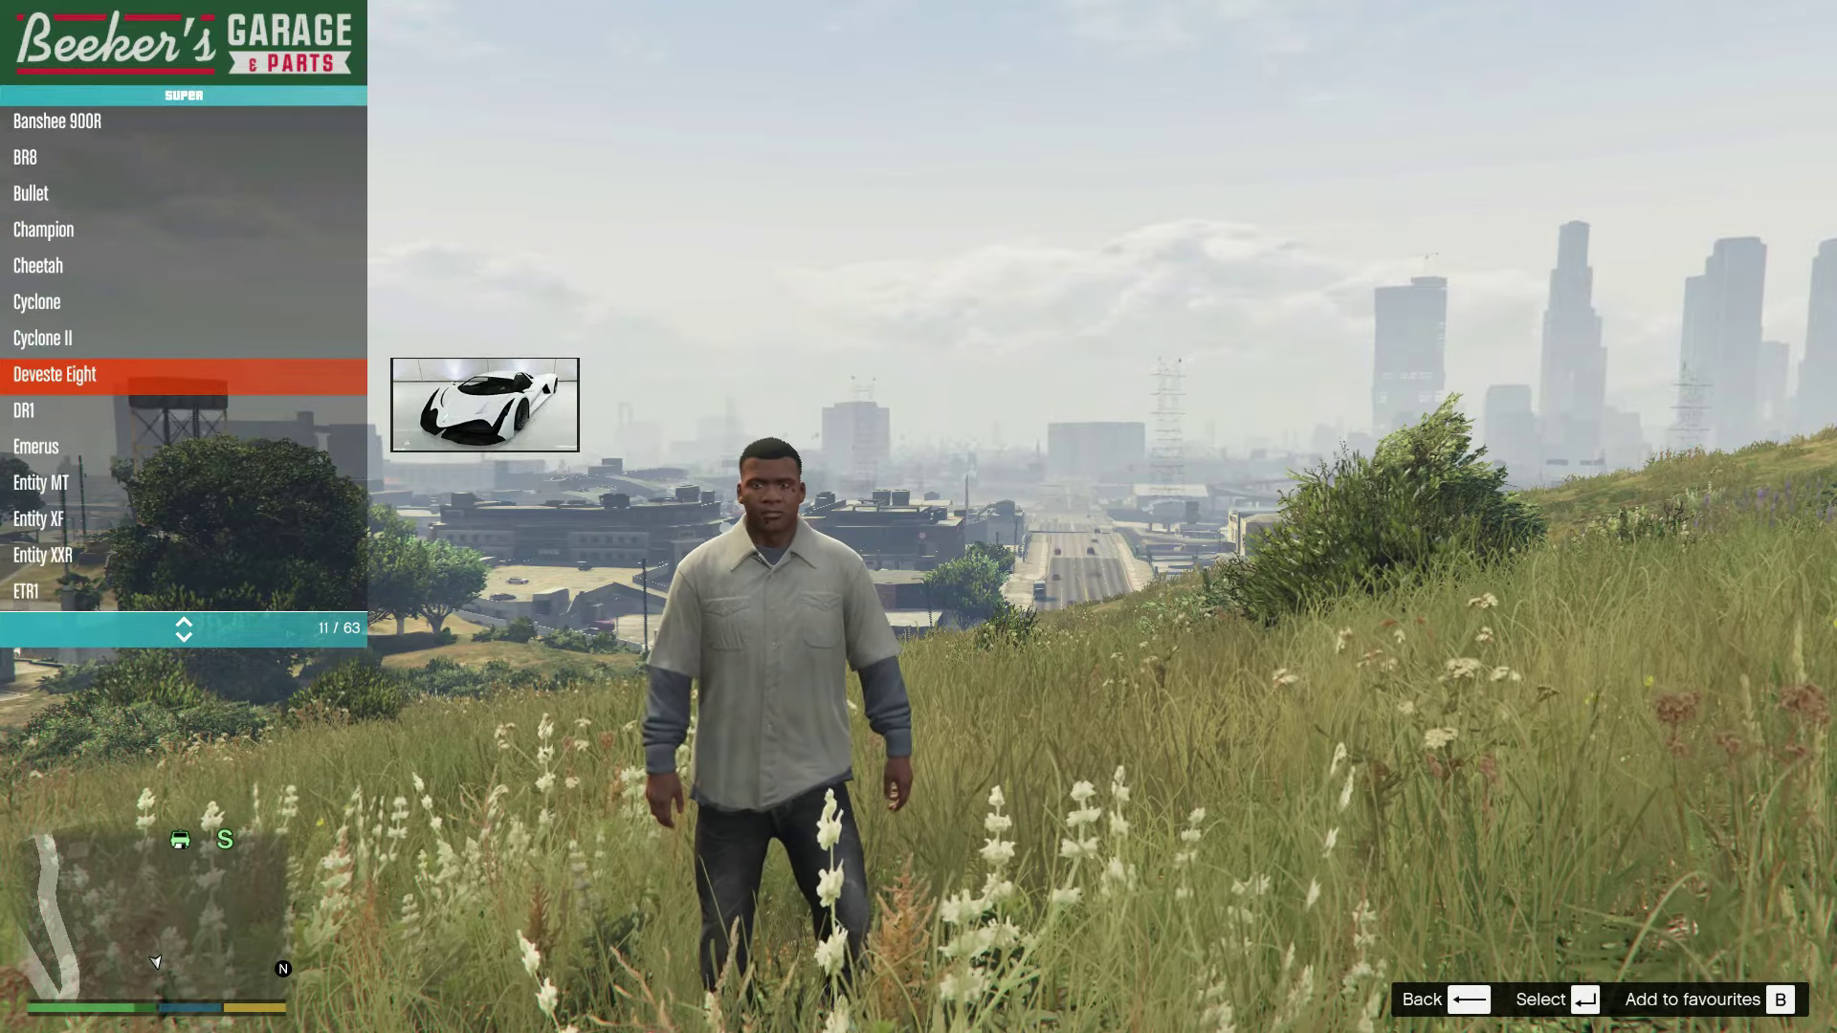
key("Return")
key("BackSpace")
key("BackSpace")
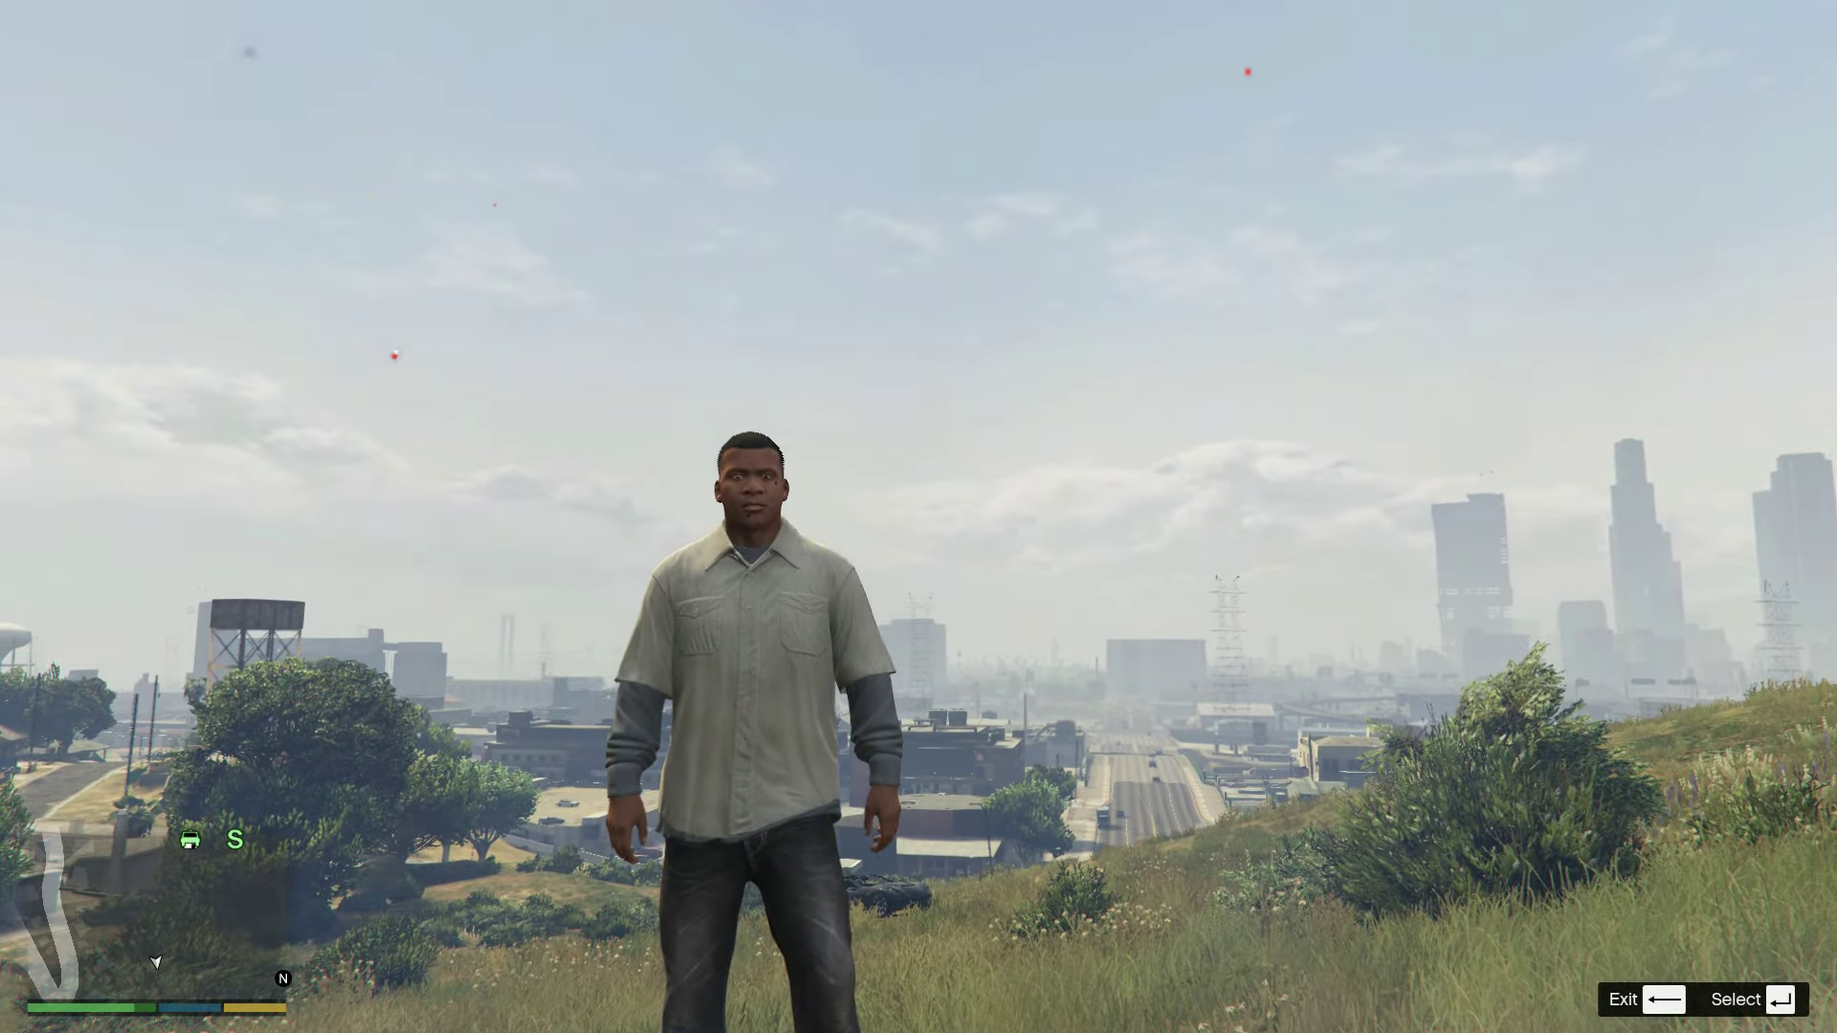
- Step down from the spawned Deveste Eight's roof, get into the car, and drive it across the grassy hillside
key("f")
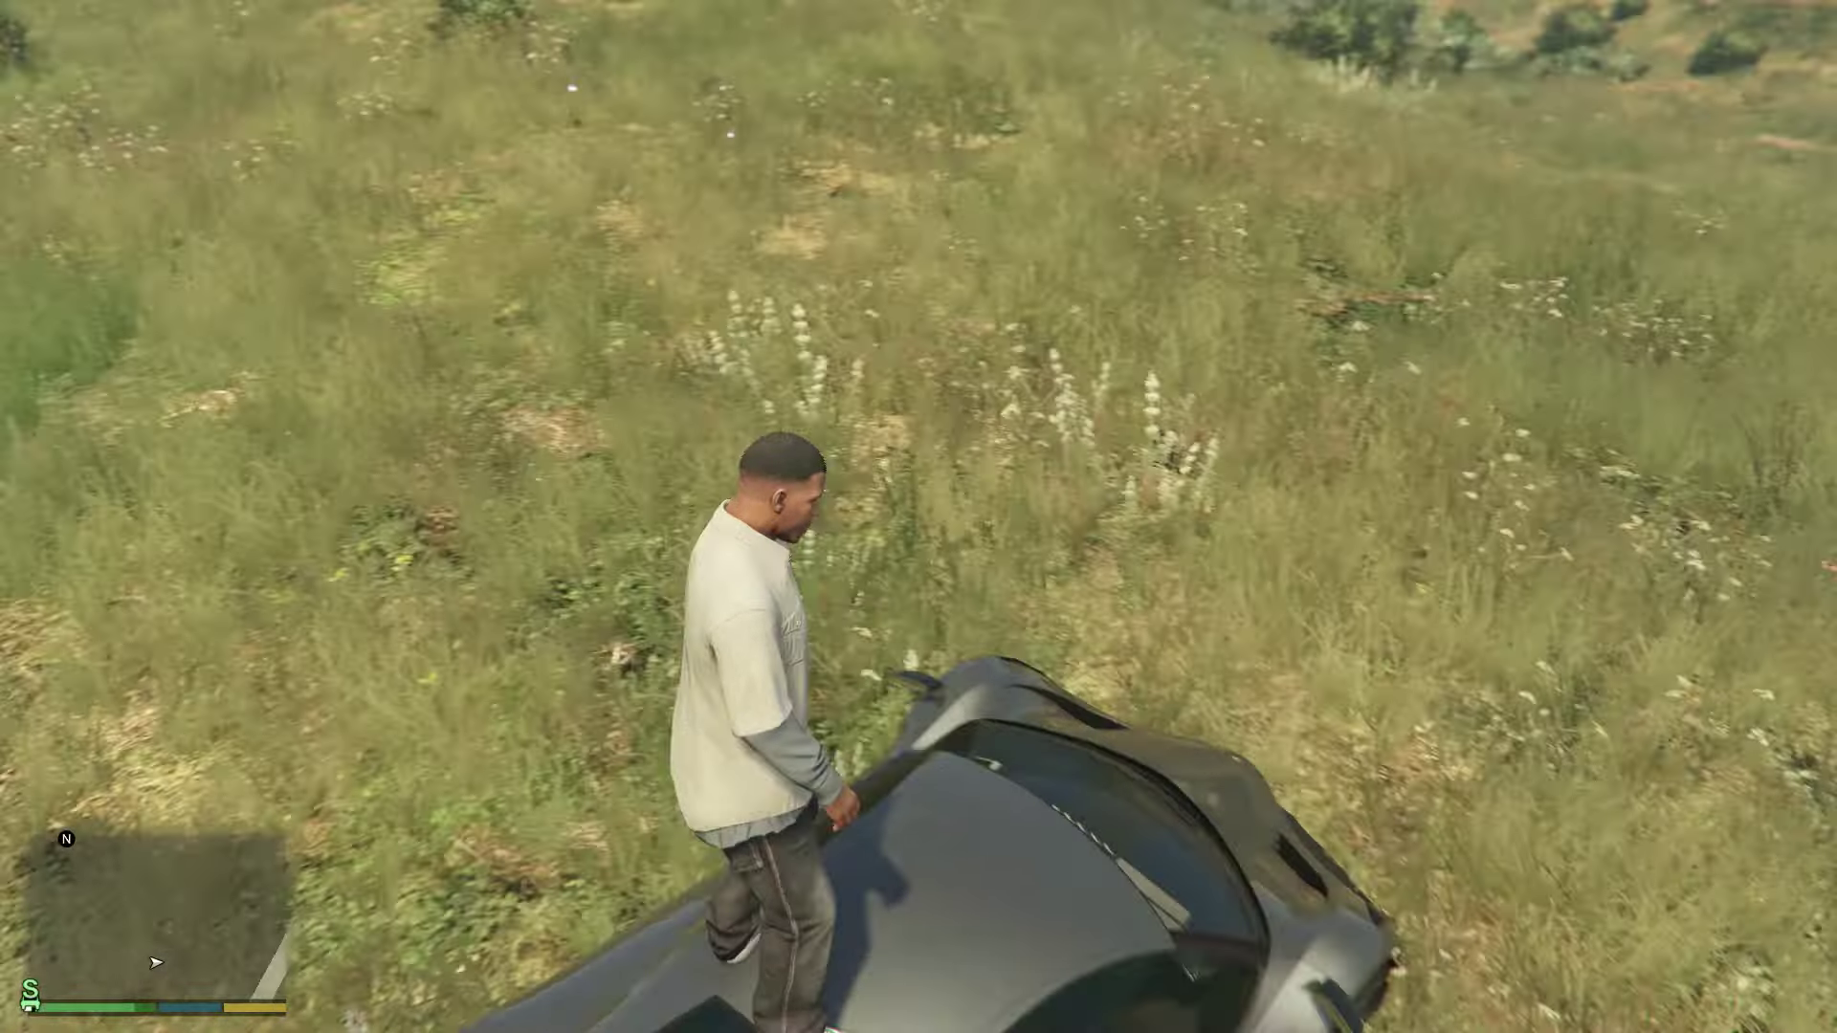
key("s")
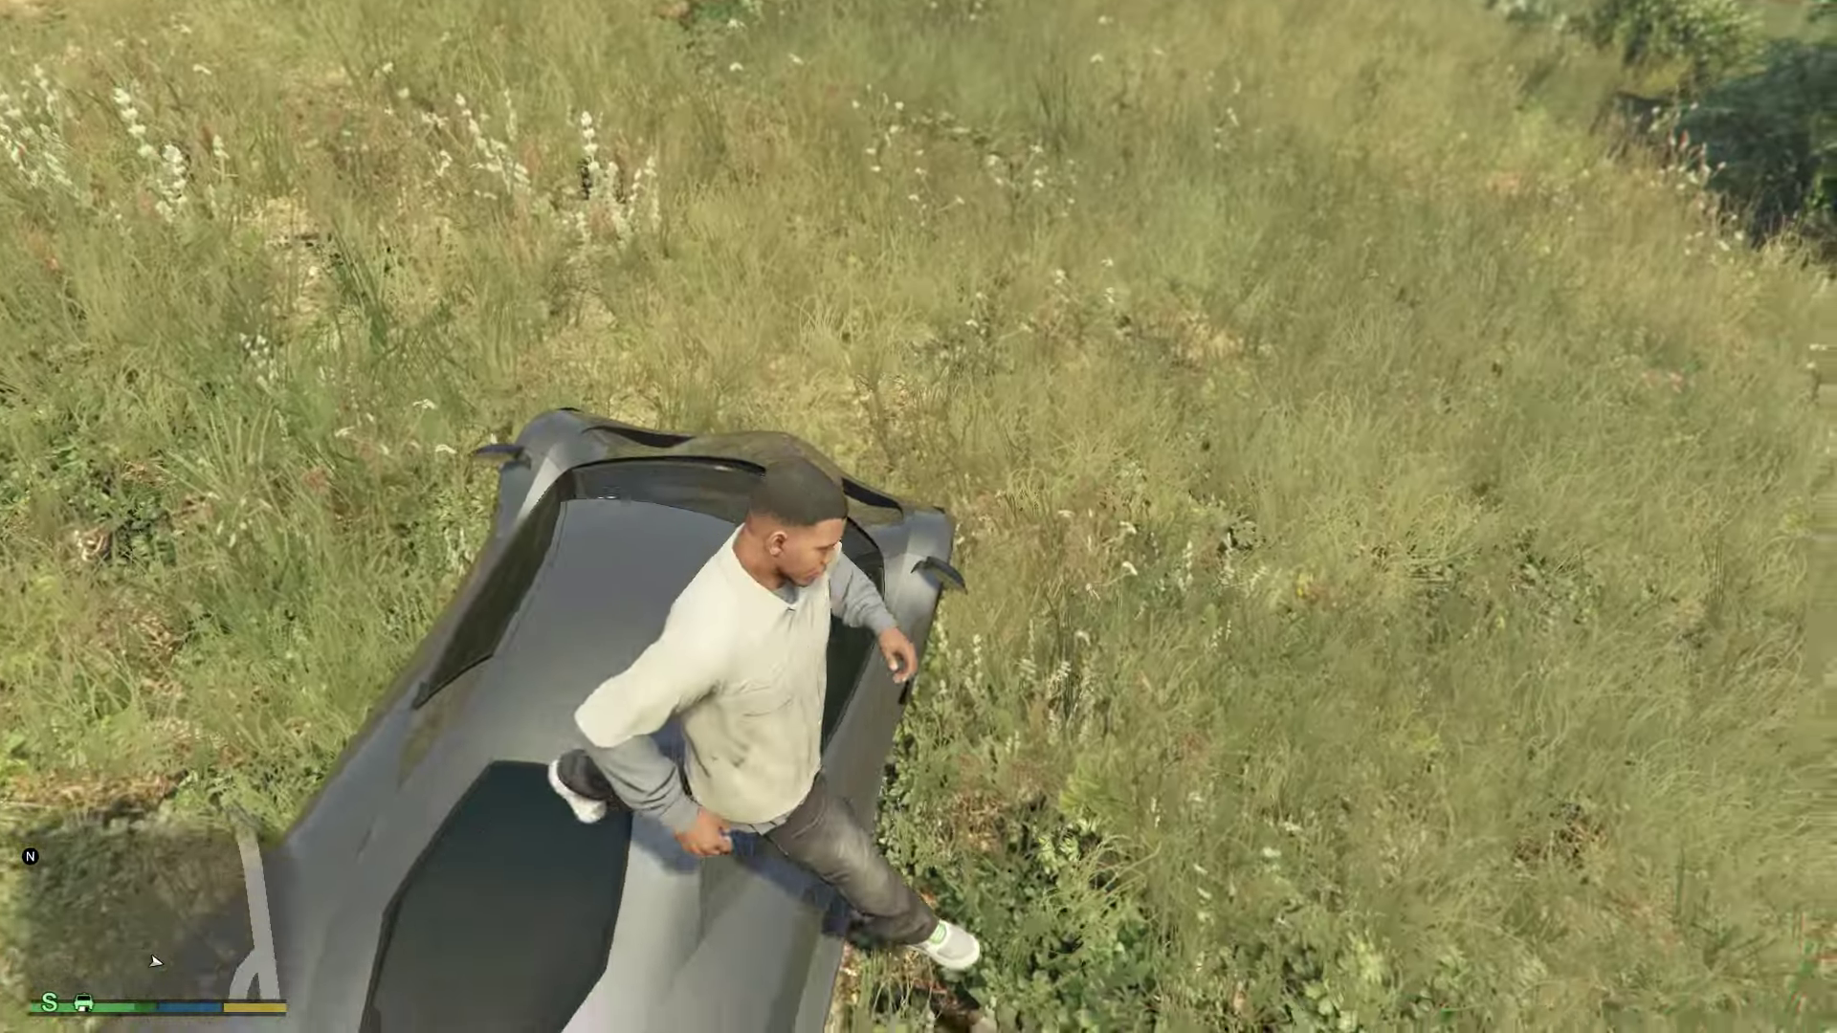
key("f")
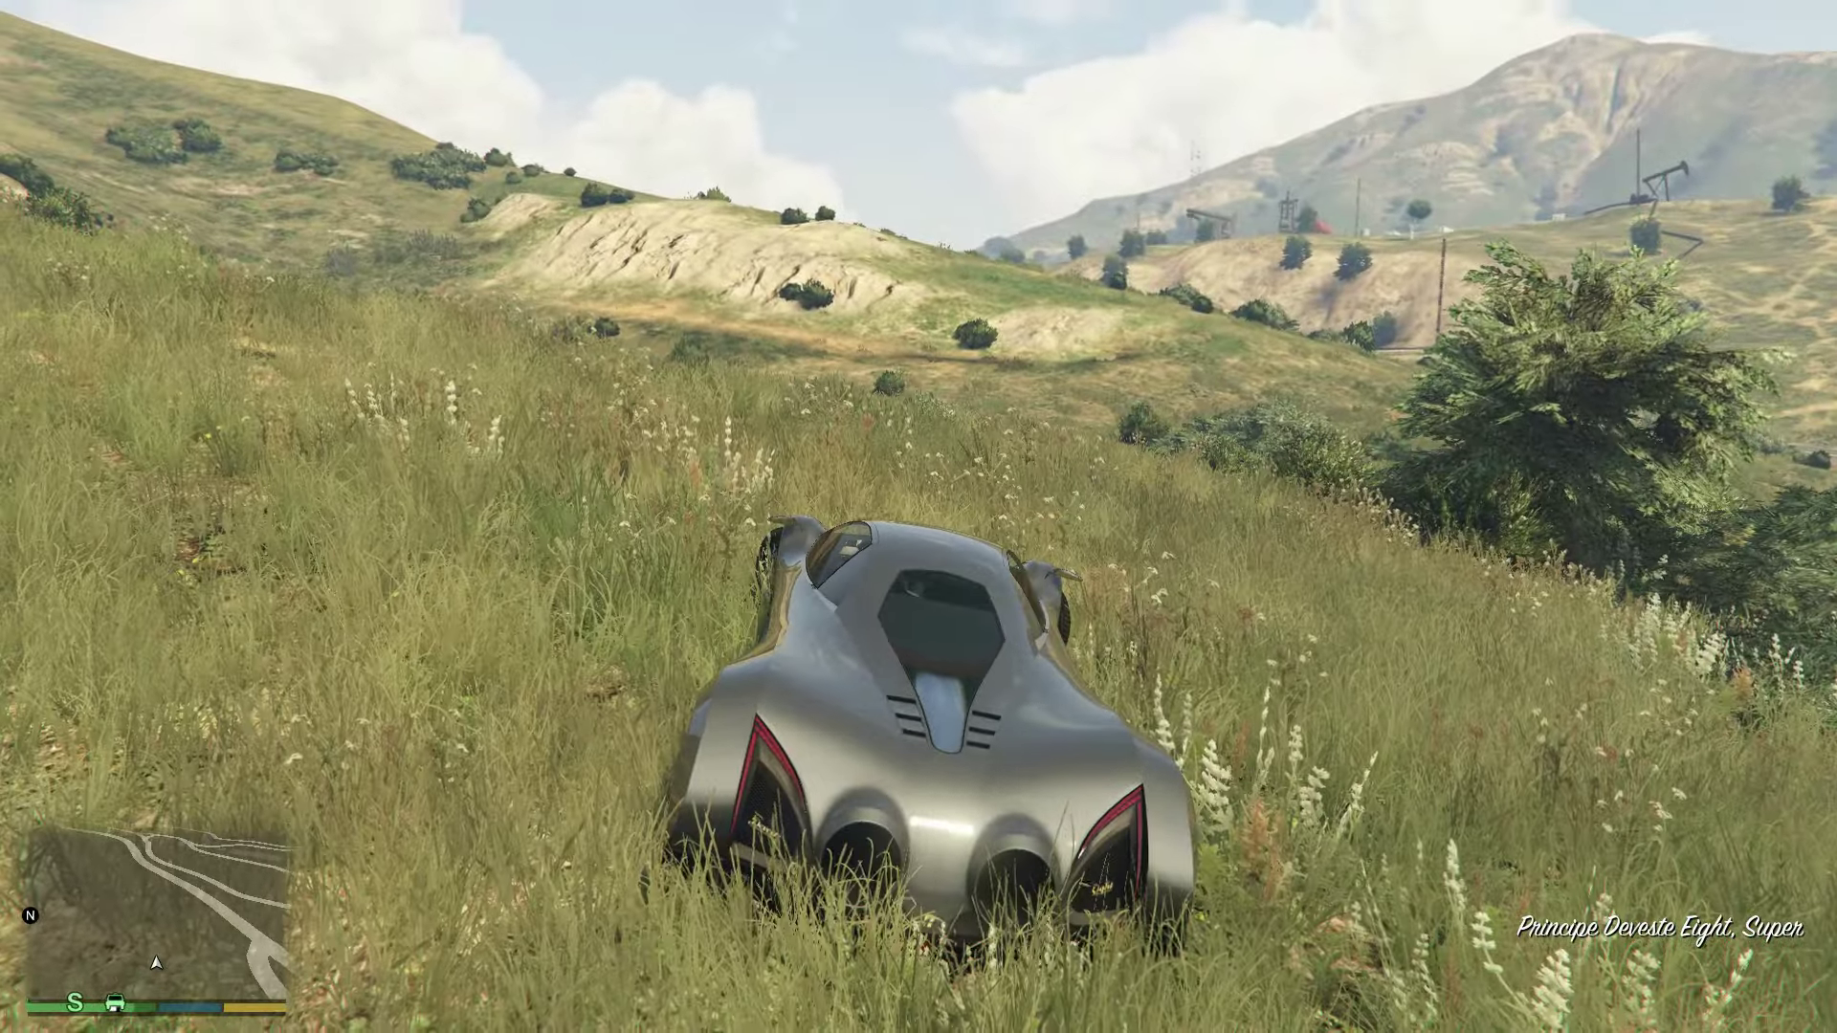
key("w")
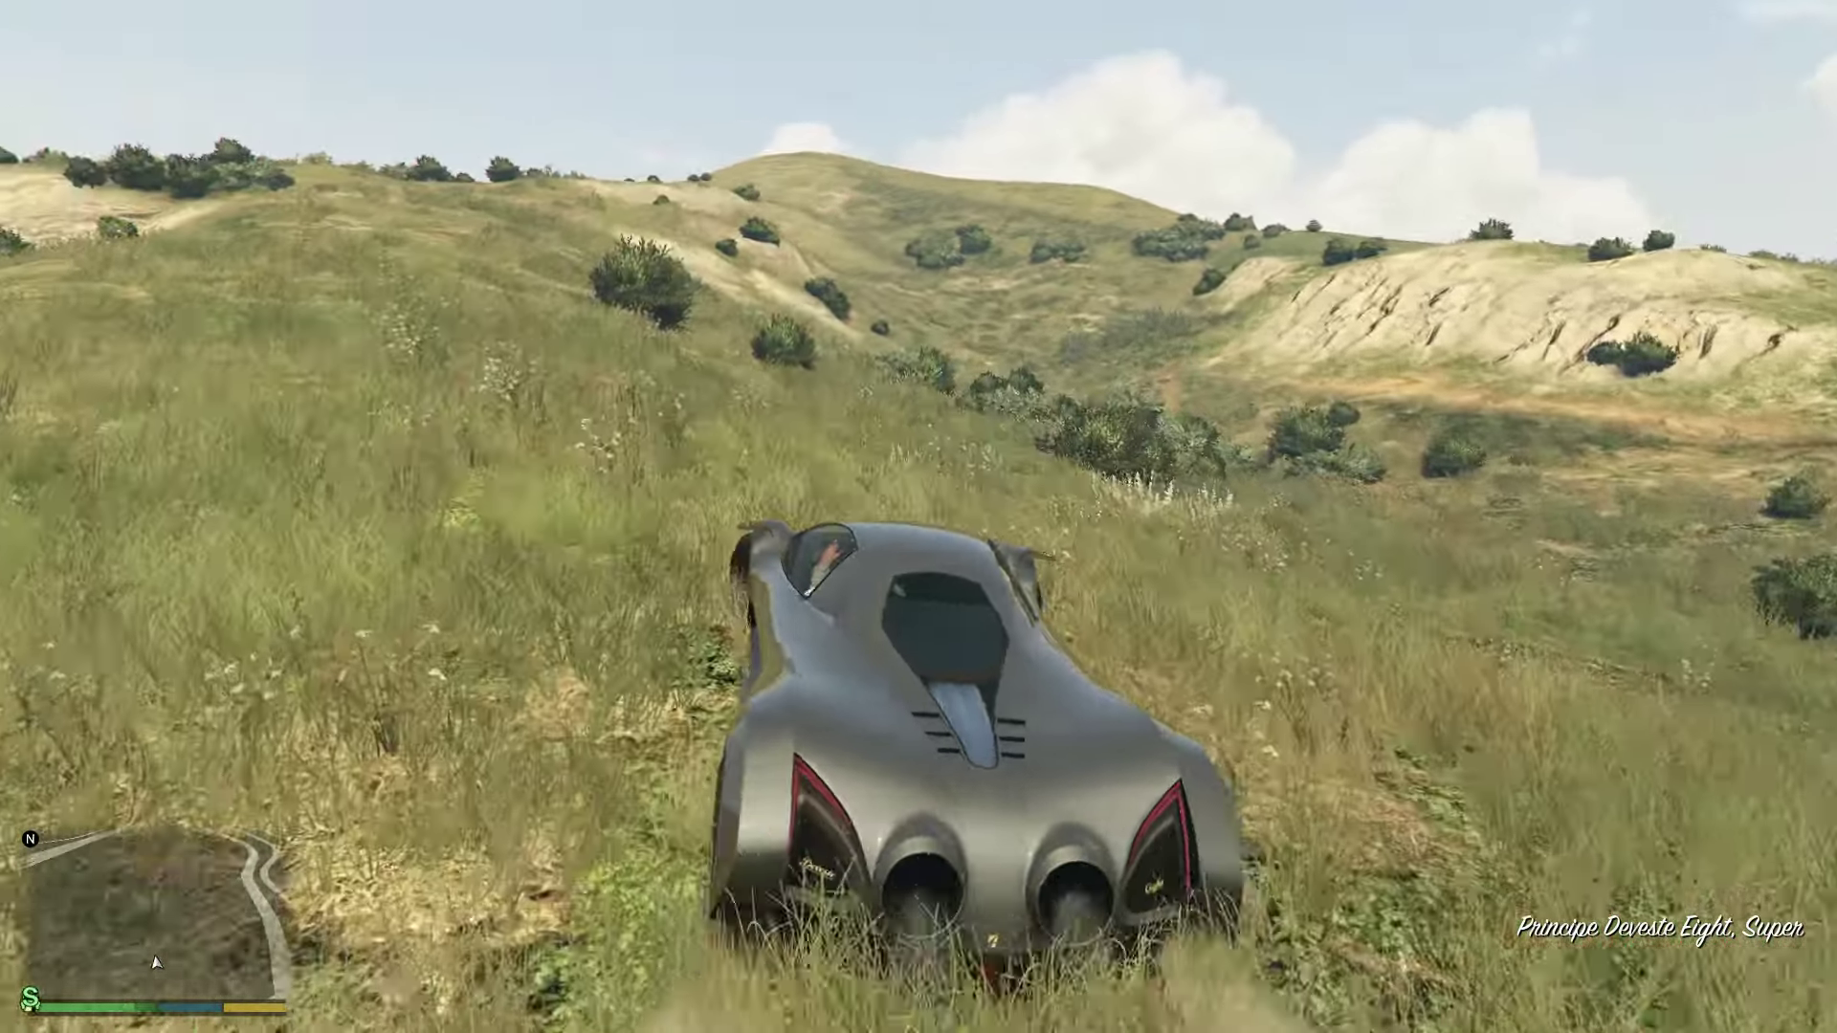